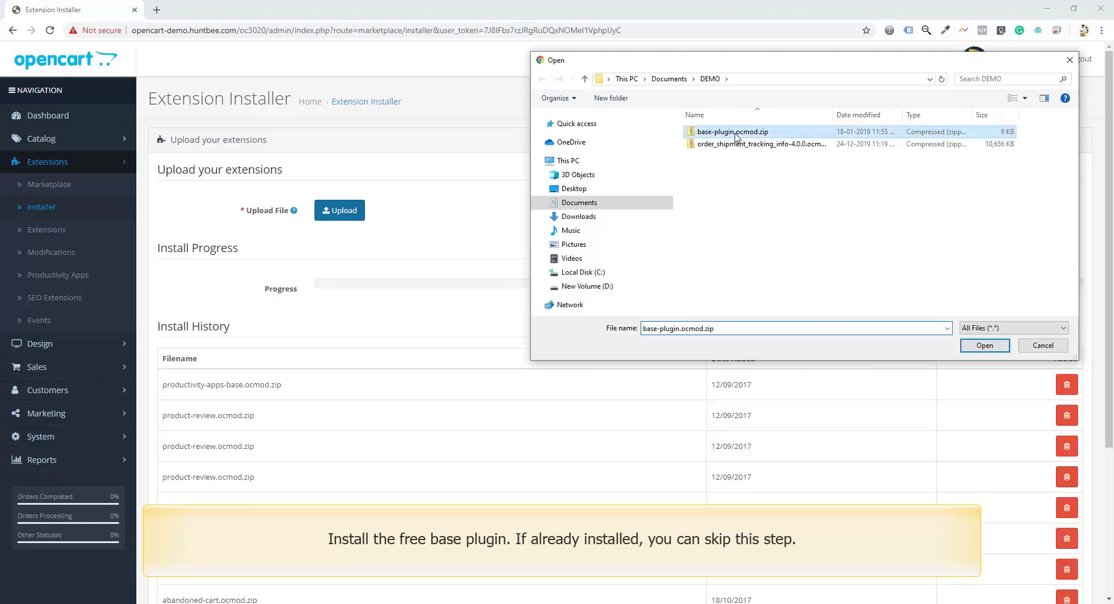
Step: Upload the base-plugin.ocmod.zip package in the Extension Installer
{"action": "double_click", "coordinate": [780, 136]}
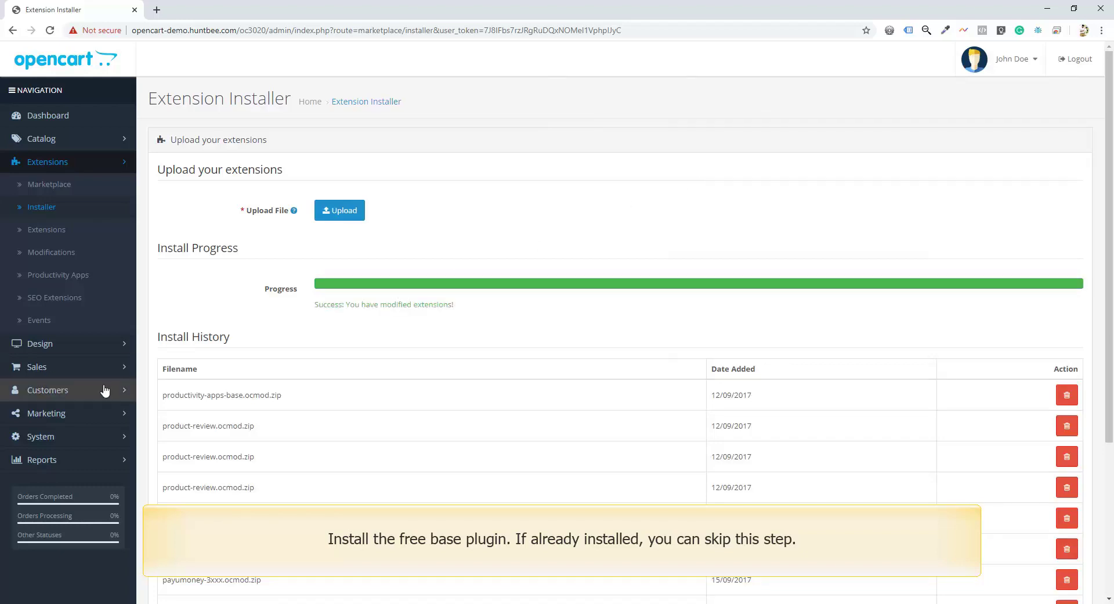
Step: Grant the Administrator user group all access and modify permissions and save the group
{"action": "left_click", "coordinate": [91, 437]}
{"action": "left_click", "coordinate": [93, 486]}
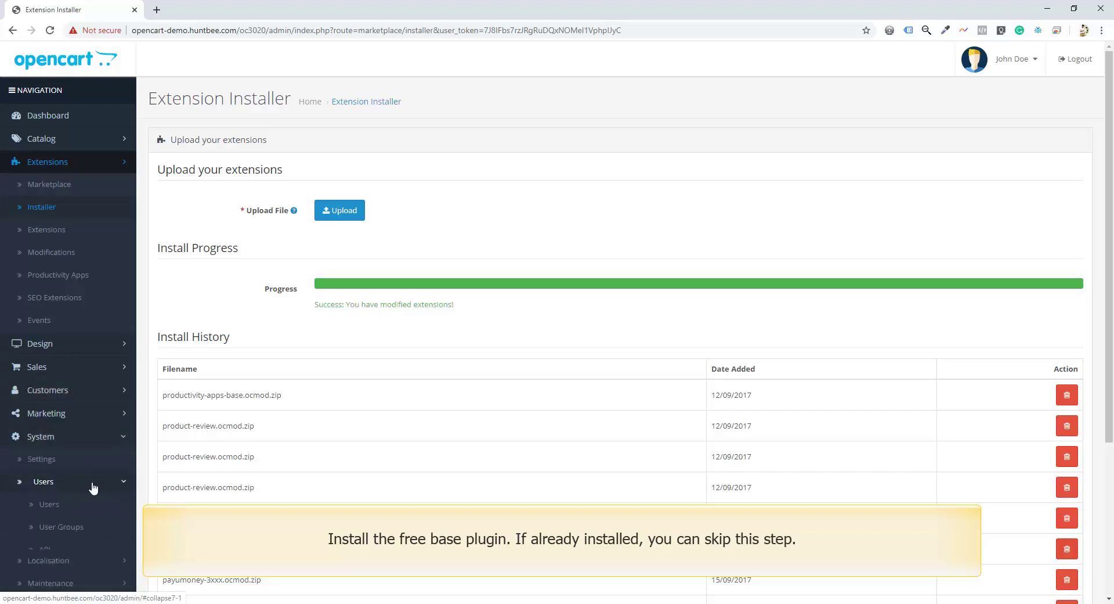
{"action": "left_click", "coordinate": [73, 531]}
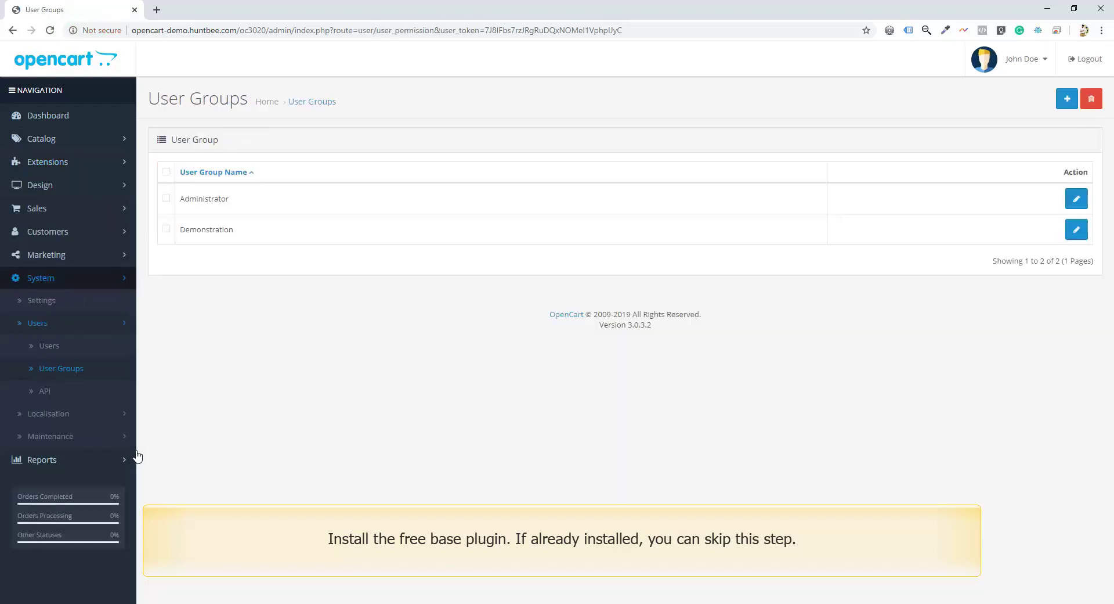
{"action": "left_click", "coordinate": [1078, 200]}
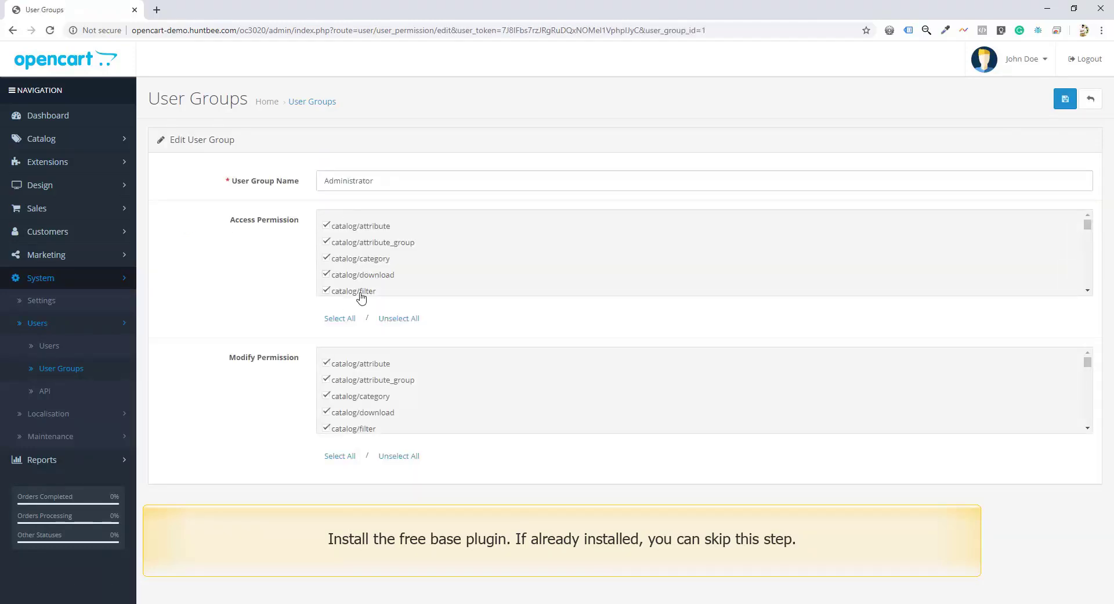
{"action": "left_click", "coordinate": [345, 320]}
{"action": "left_click", "coordinate": [337, 459]}
{"action": "left_click", "coordinate": [1066, 99]}
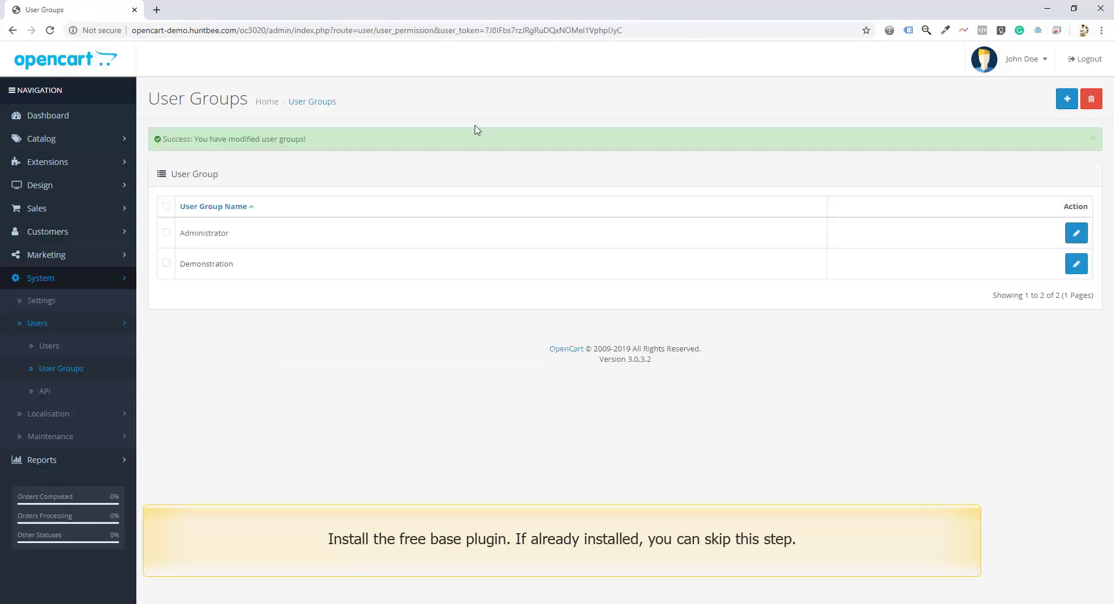
Step: Refresh the modification cache and check that the Productivity Apps page opens
{"action": "left_click", "coordinate": [115, 164]}
{"action": "left_click", "coordinate": [81, 253]}
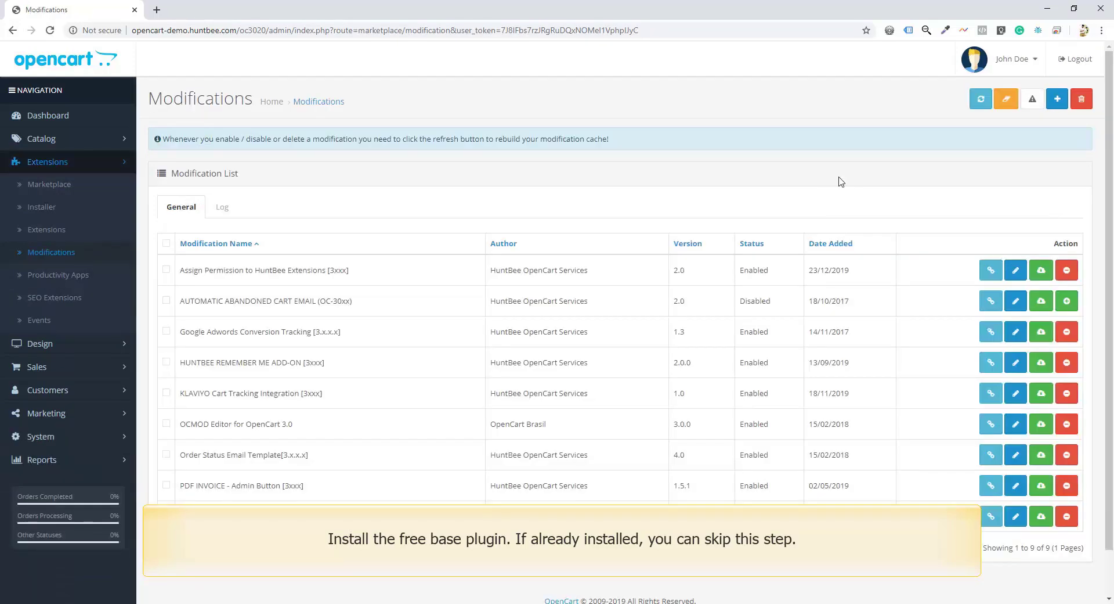
{"action": "left_click", "coordinate": [981, 100]}
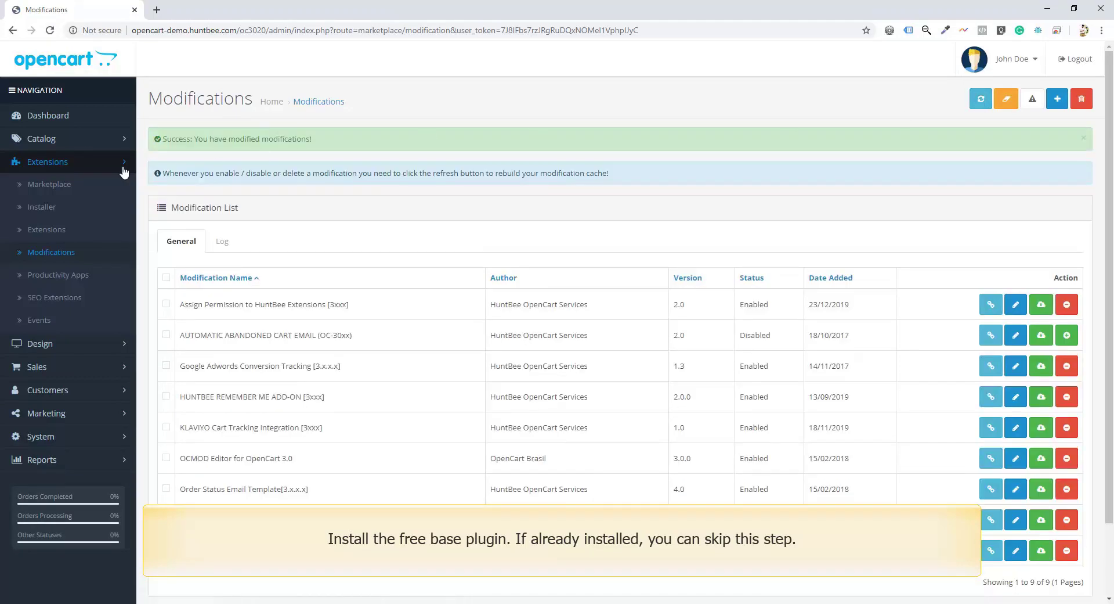
{"action": "left_click", "coordinate": [62, 279]}
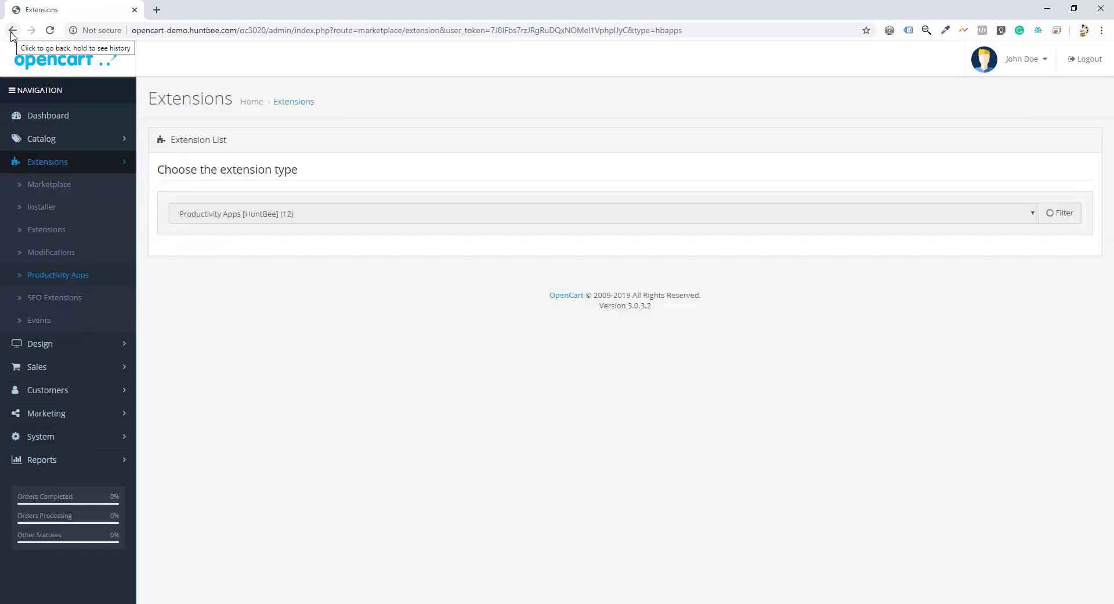
{"action": "left_click", "coordinate": [11, 33]}
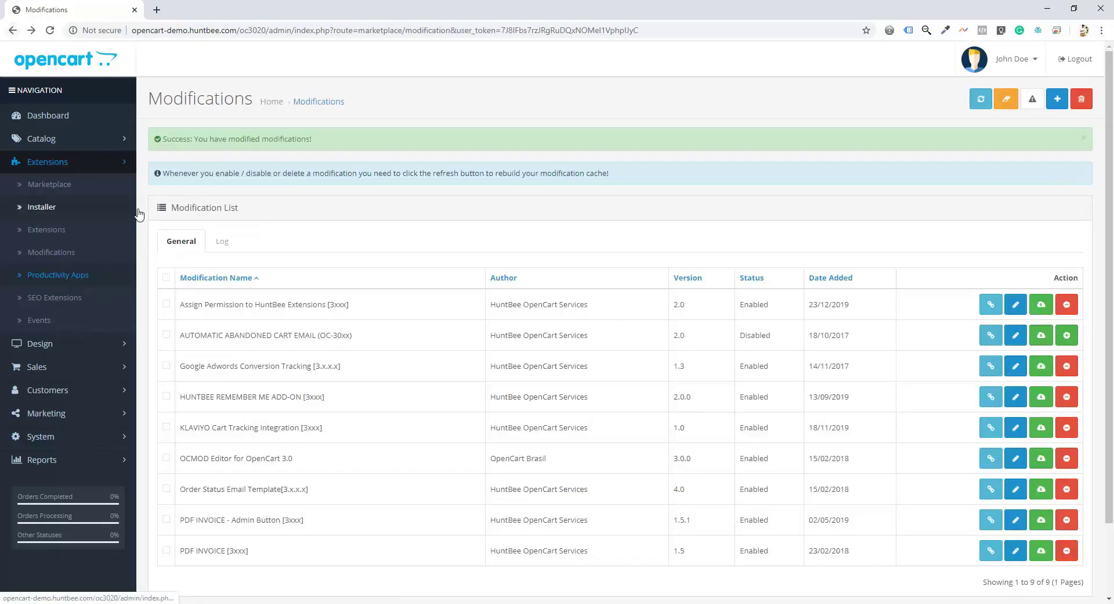
Step: Upload the order_shipment_tracking_info-4.0.0 package in the Extension Installer
{"action": "left_click", "coordinate": [55, 212]}
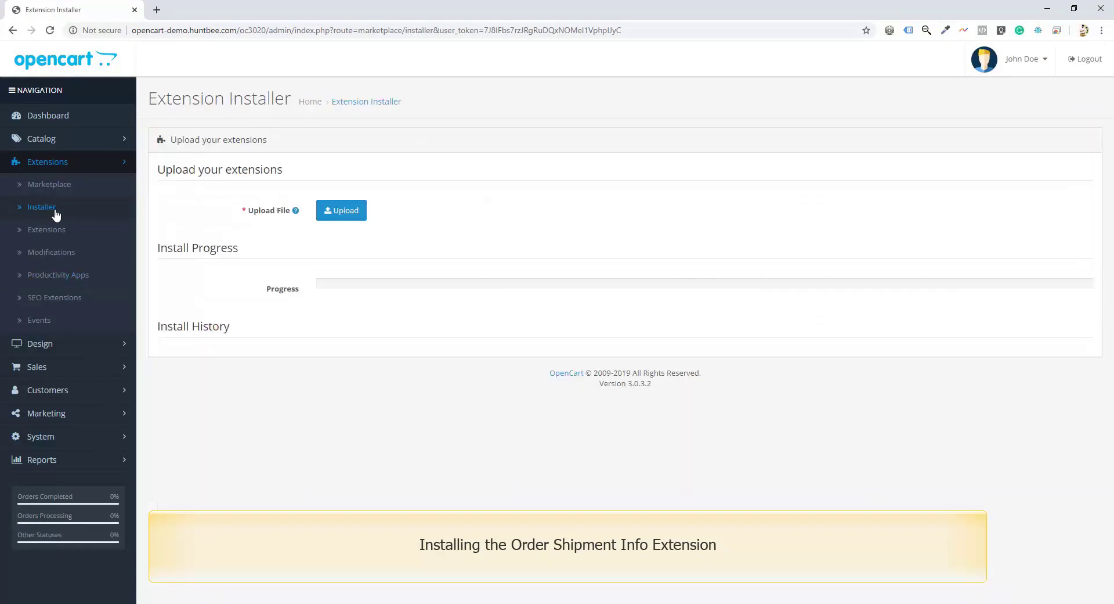
{"action": "left_click", "coordinate": [344, 213]}
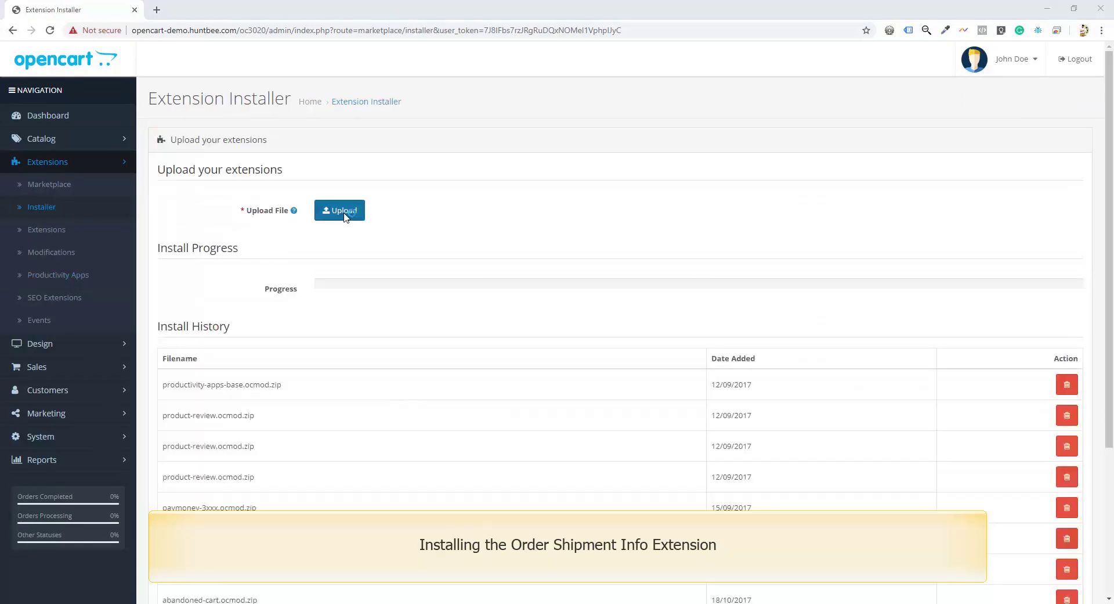
{"action": "double_click", "coordinate": [719, 150]}
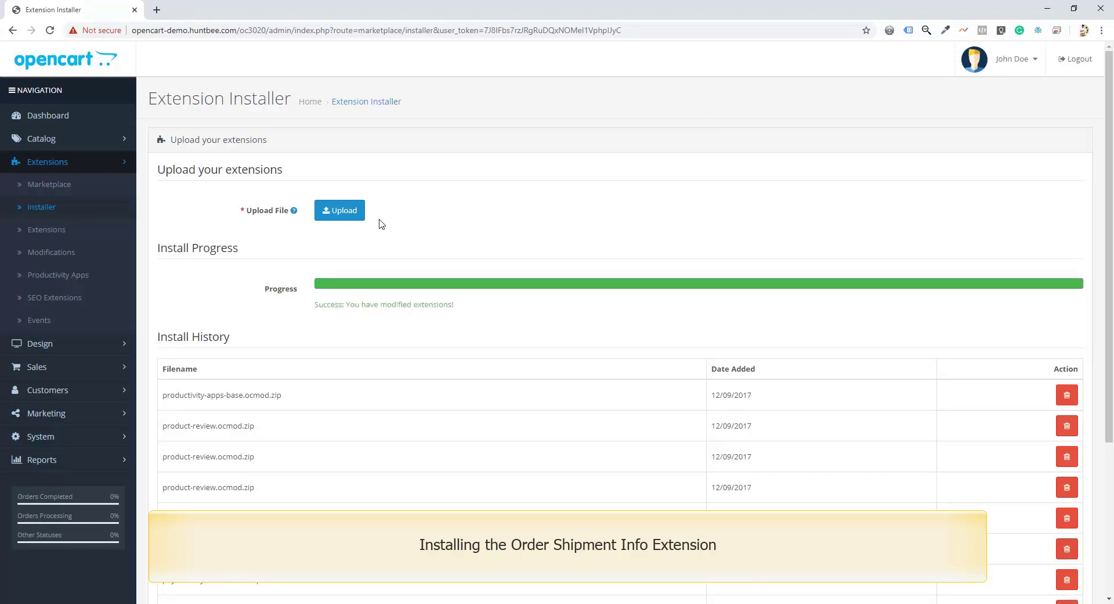
Step: Install the Order Shipment Tracking Info extension from the Productivity Apps list
{"action": "left_click", "coordinate": [65, 277]}
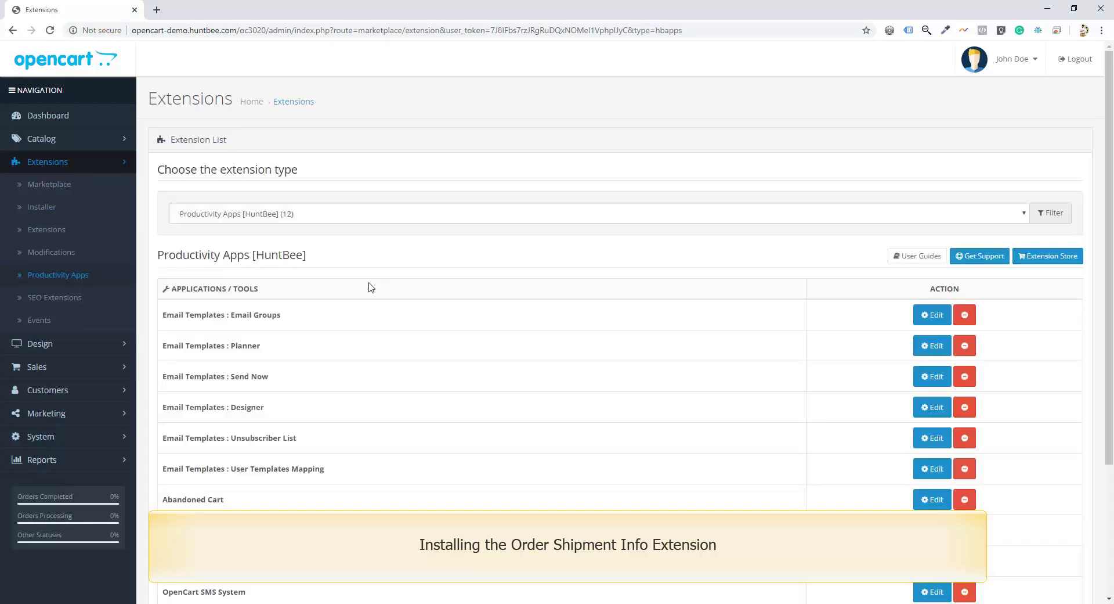
{"action": "scroll", "coordinate": [378, 325], "scroll_direction": "down", "scroll_amount": 3}
{"action": "mouse_move", "coordinate": [154, 485]}
{"action": "left_mouse_down"}
{"action": "mouse_move", "coordinate": [311, 487]}
{"action": "mouse_move", "coordinate": [160, 478]}
{"action": "left_mouse_up"}
{"action": "left_click", "coordinate": [284, 479]}
{"action": "left_click", "coordinate": [321, 479]}
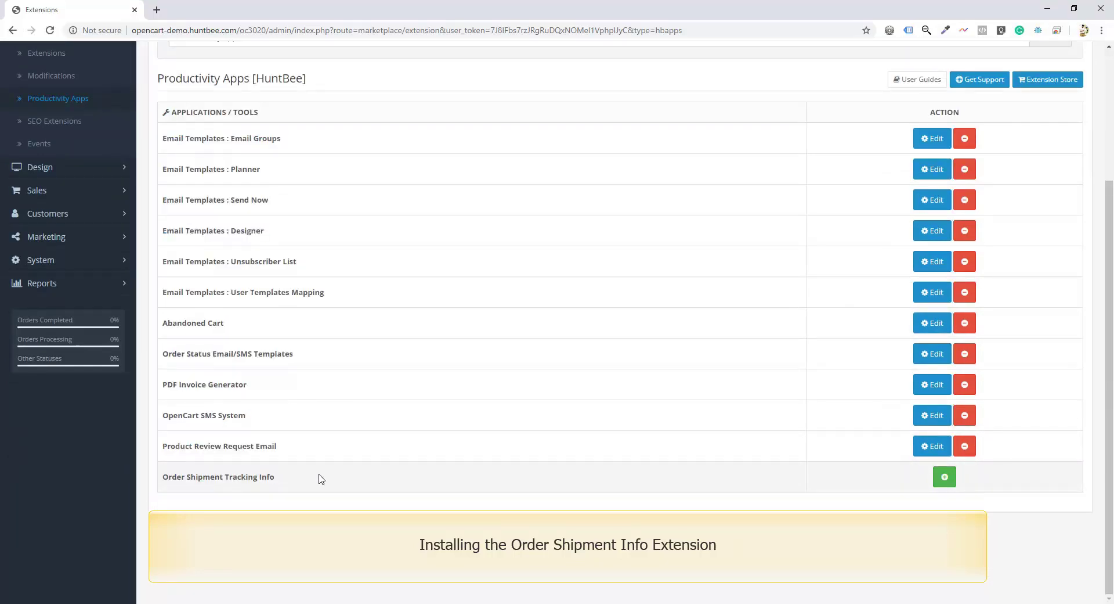
{"action": "left_click", "coordinate": [945, 478]}
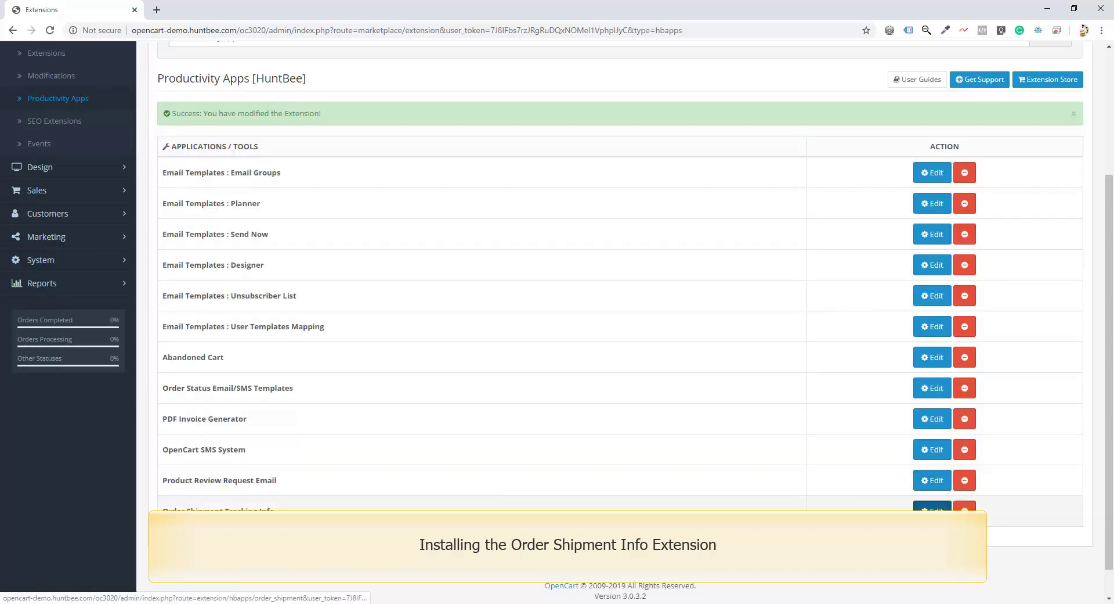
Step: Open the Order Shipment Tracking Info settings and view its shipping partners and order shipment records
{"action": "left_click", "coordinate": [932, 517]}
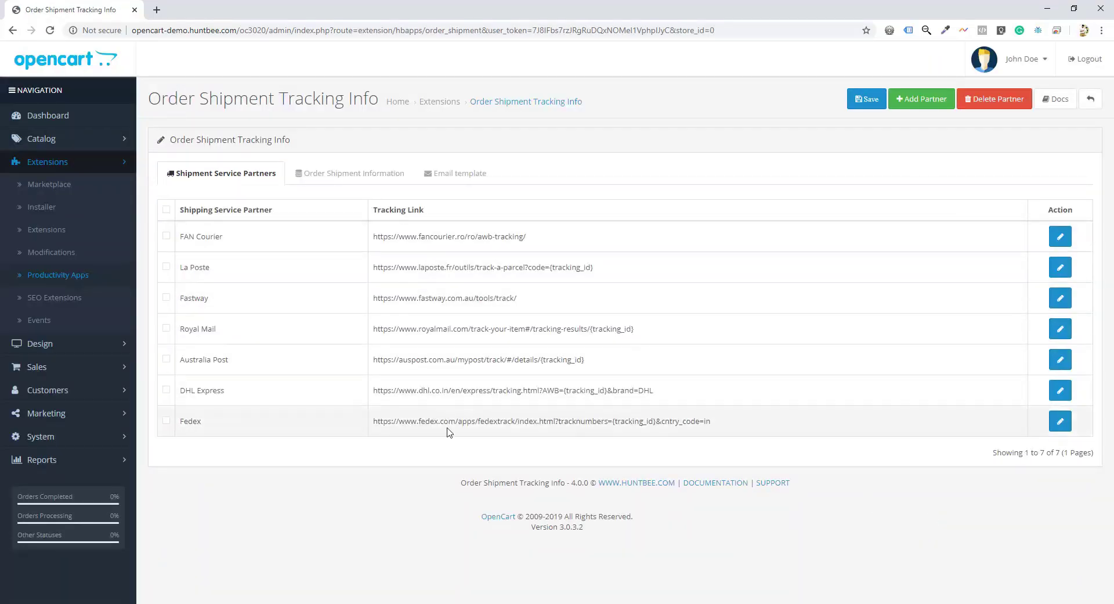
{"action": "left_click", "coordinate": [345, 174]}
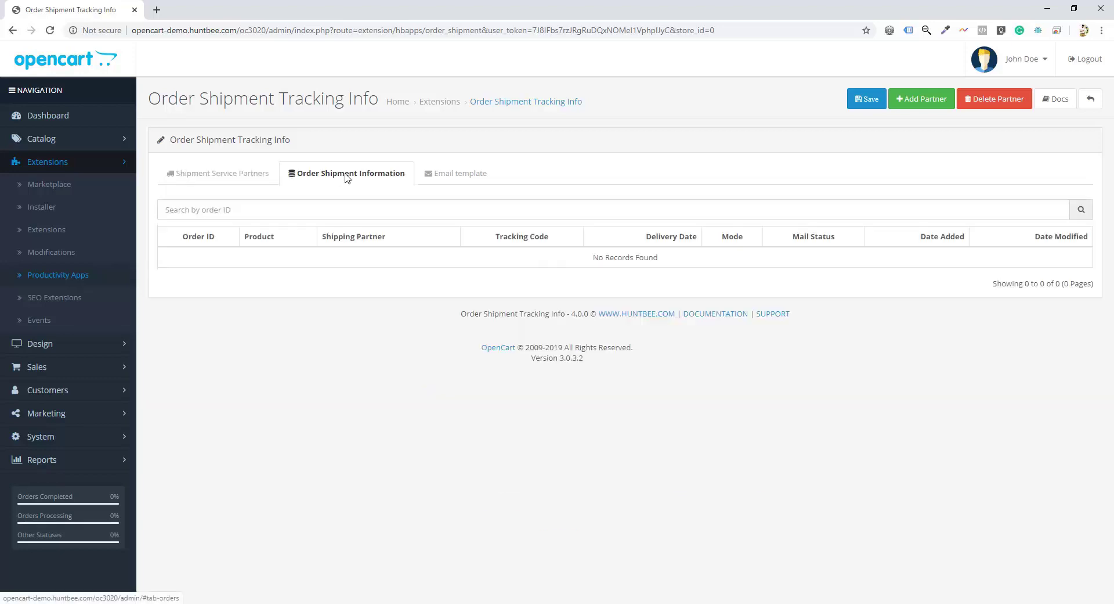
Step: Load the Amazon Theme sample as the shipment email template, review its blocks, and save the settings
{"action": "left_click", "coordinate": [450, 184]}
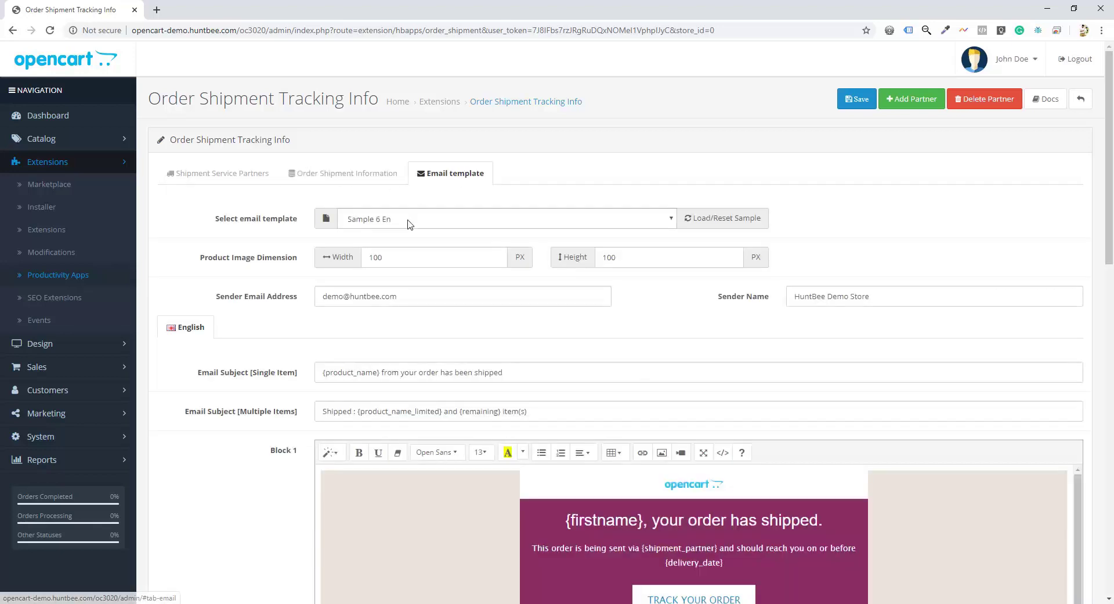
{"action": "left_click", "coordinate": [578, 220]}
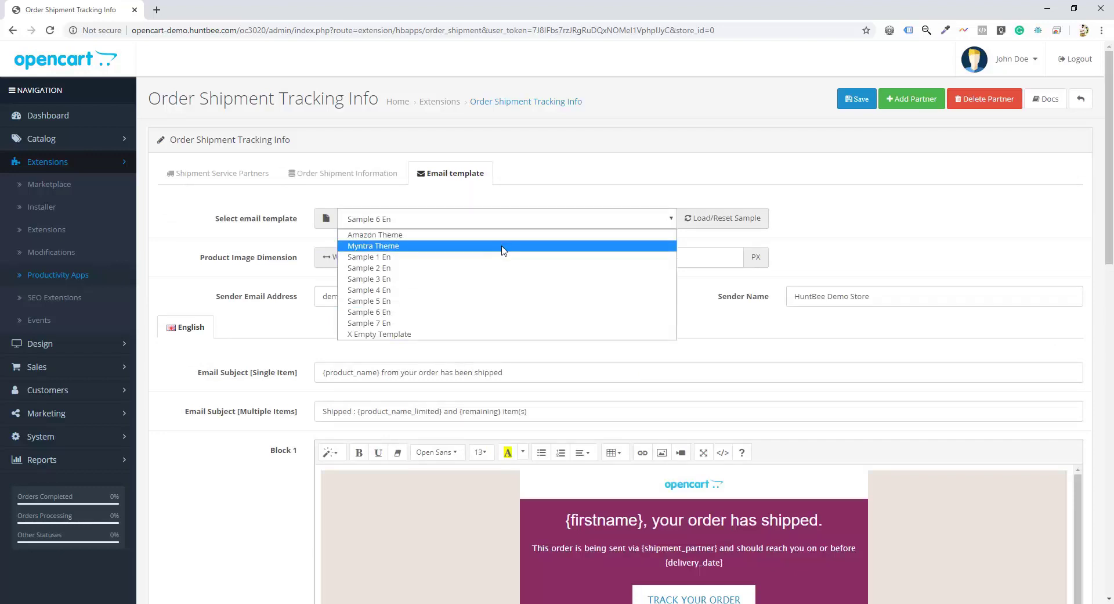
{"action": "left_click", "coordinate": [510, 235]}
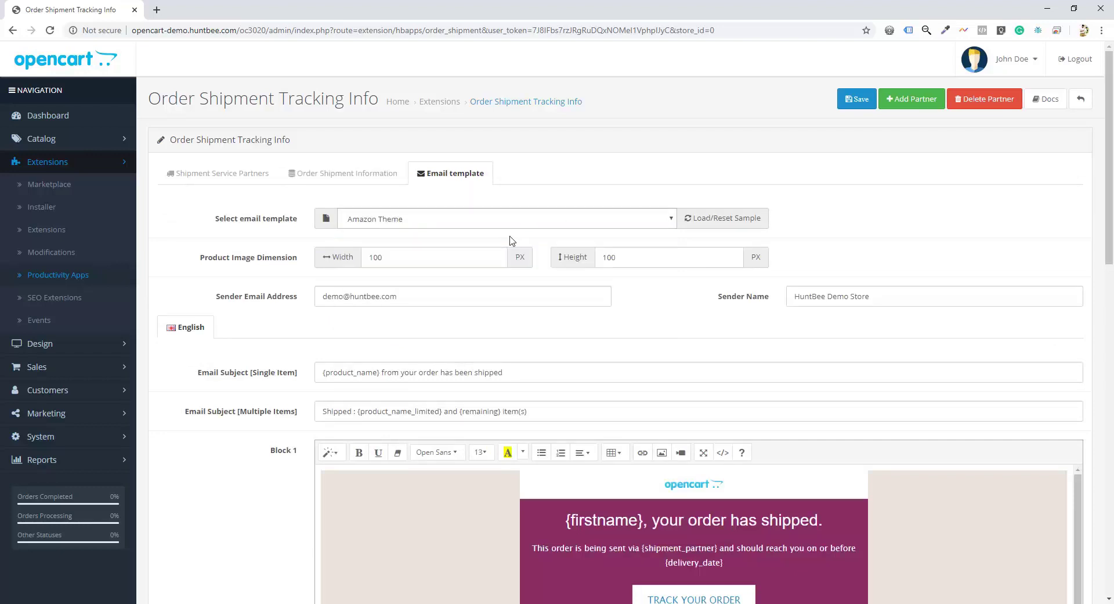
{"action": "left_click", "coordinate": [734, 223]}
{"action": "scroll", "coordinate": [892, 225], "scroll_direction": "down", "scroll_amount": 3}
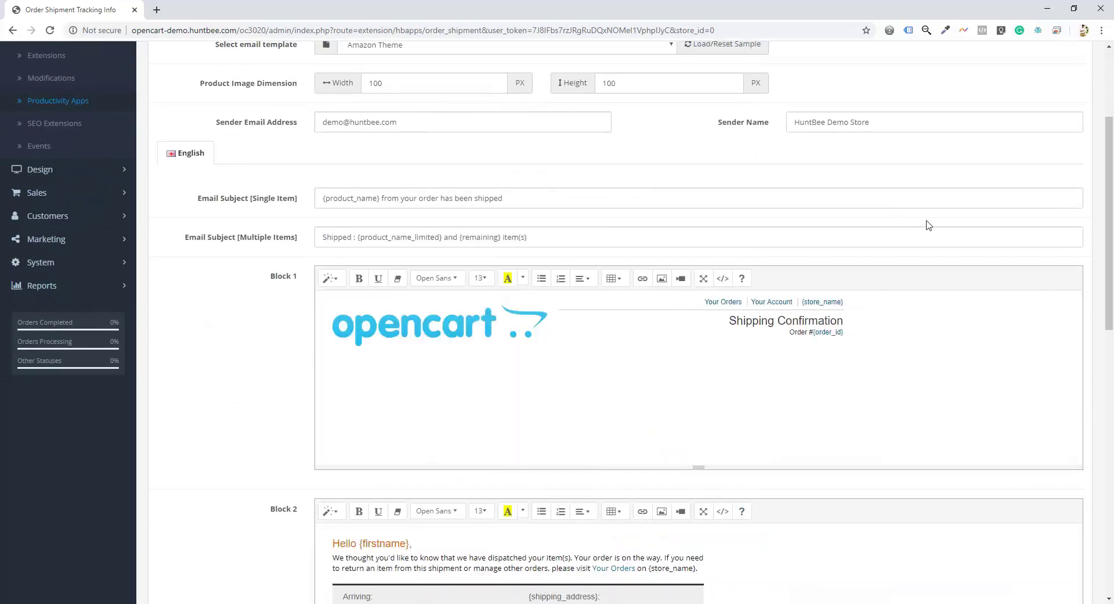
{"action": "scroll", "coordinate": [627, 337], "scroll_direction": "down", "scroll_amount": 10}
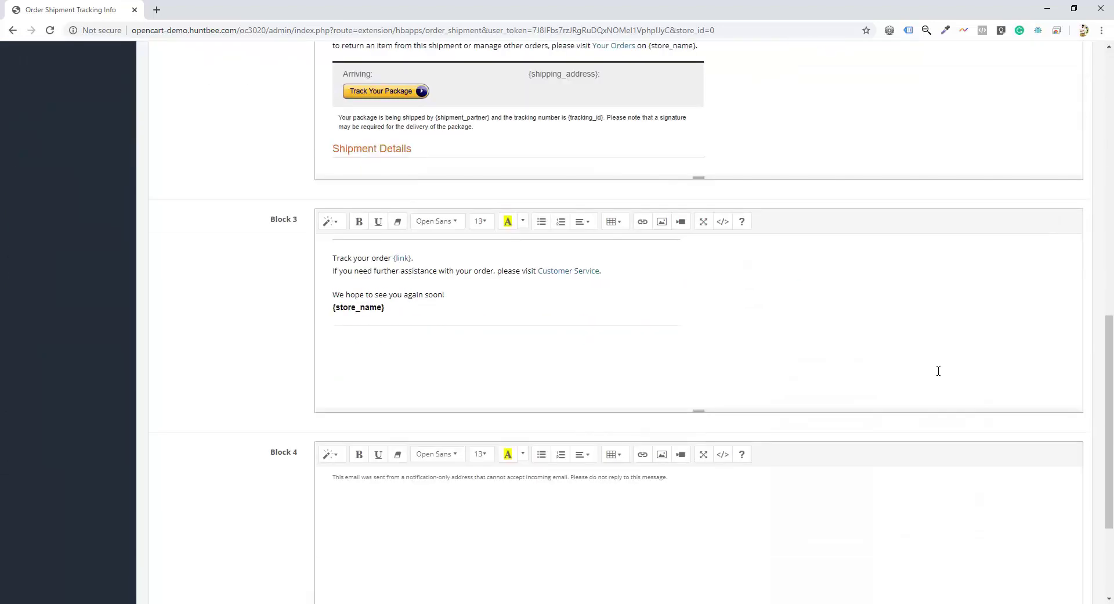
{"action": "scroll", "coordinate": [944, 373], "scroll_direction": "up", "scroll_amount": 13}
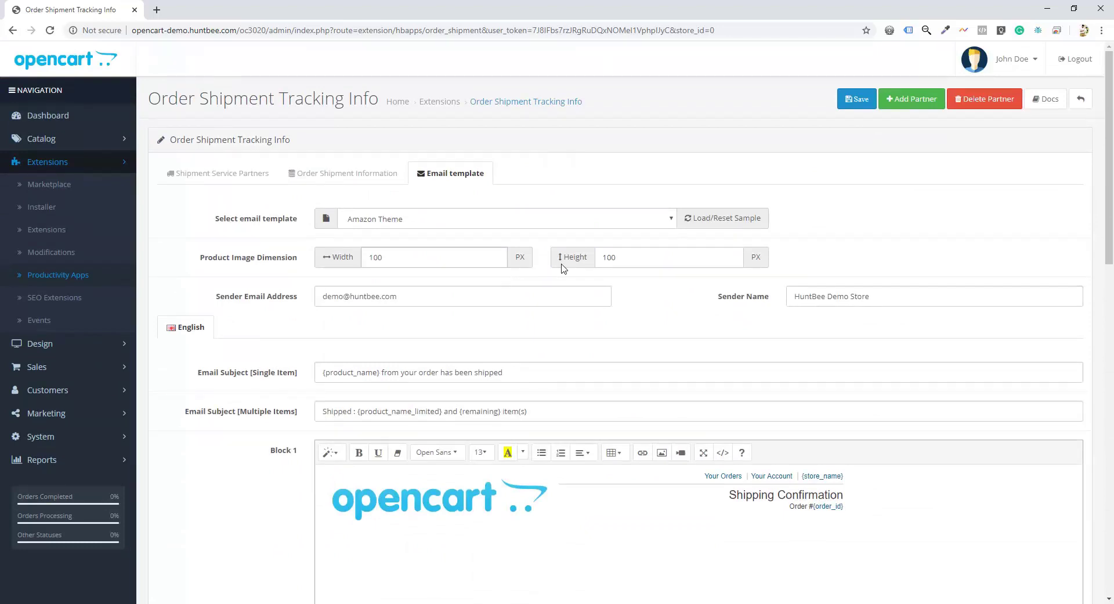
{"action": "left_click", "coordinate": [859, 105]}
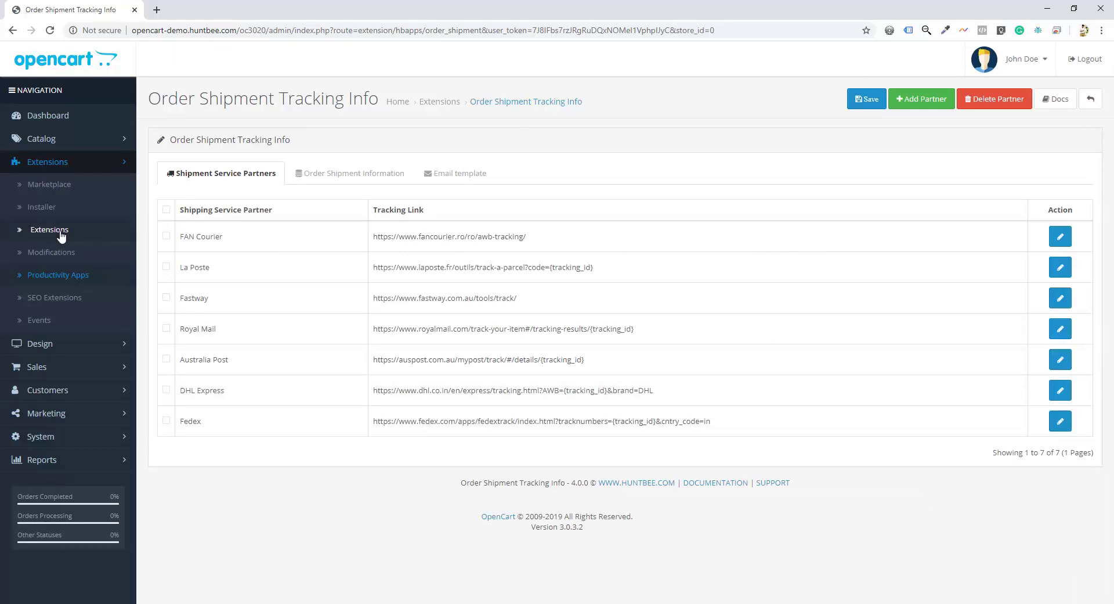
Step: Rebuild the modification cache to apply the Add Shipment Details to Orders [default] [3xxx] modification
{"action": "left_click", "coordinate": [60, 254]}
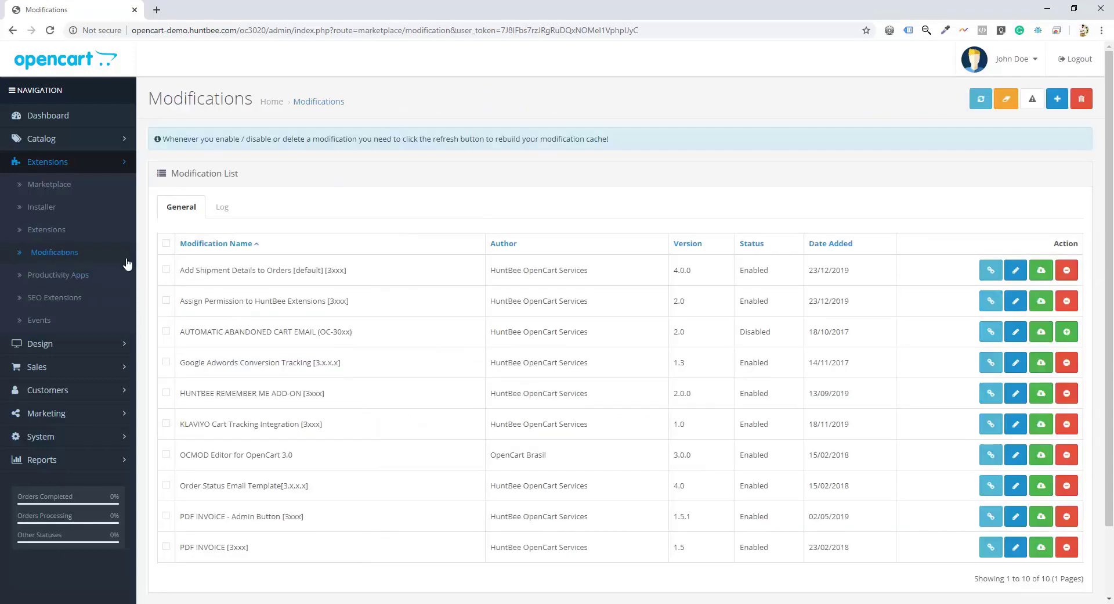
{"action": "left_click_drag", "start_coordinate": [181, 271], "coordinate": [366, 279]}
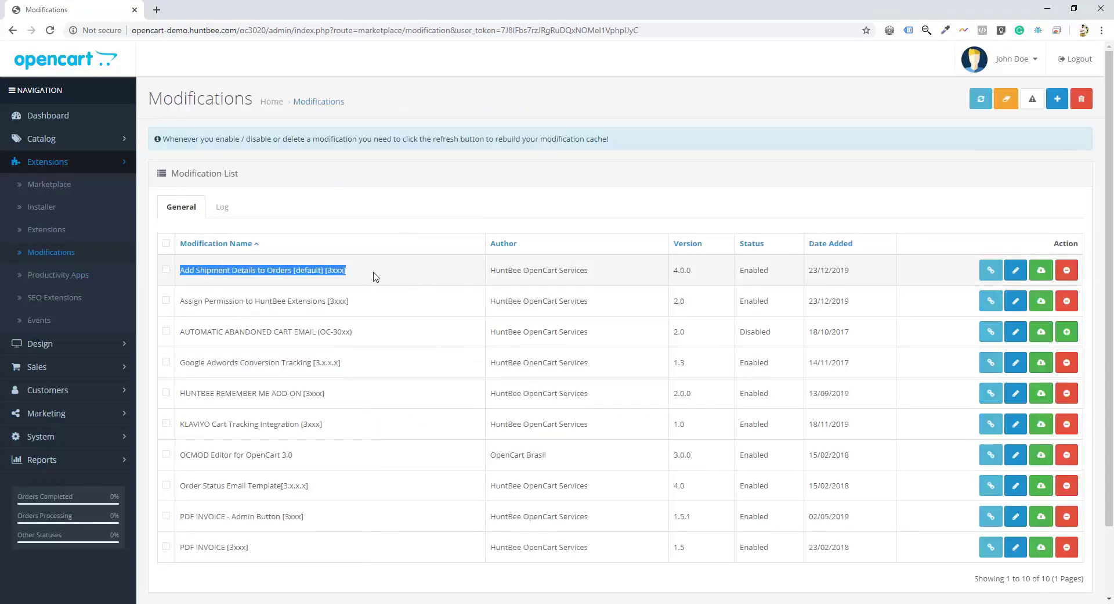
{"action": "left_click", "coordinate": [374, 277]}
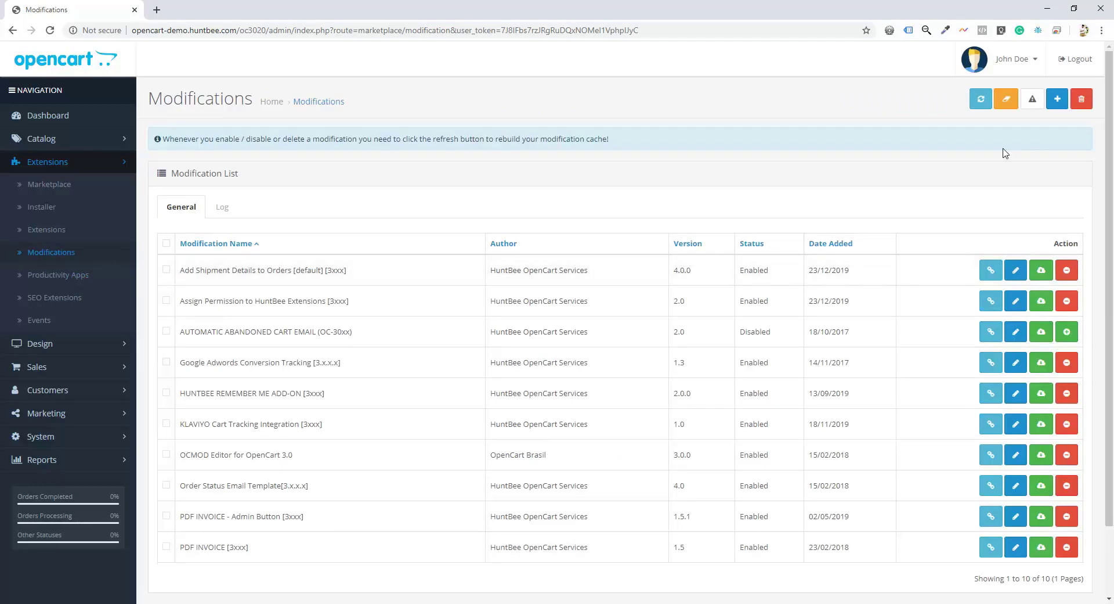
{"action": "left_click", "coordinate": [981, 99]}
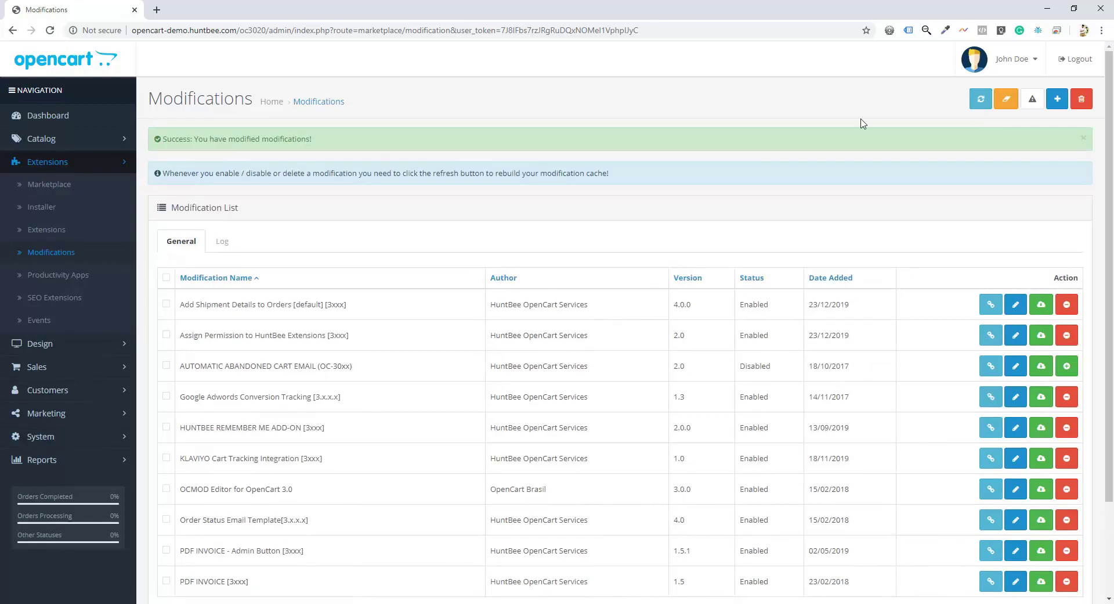
Step: Open the most recent order in the sales orders list and go to its Shipment Details section
{"action": "left_click", "coordinate": [78, 369]}
{"action": "left_click", "coordinate": [46, 390]}
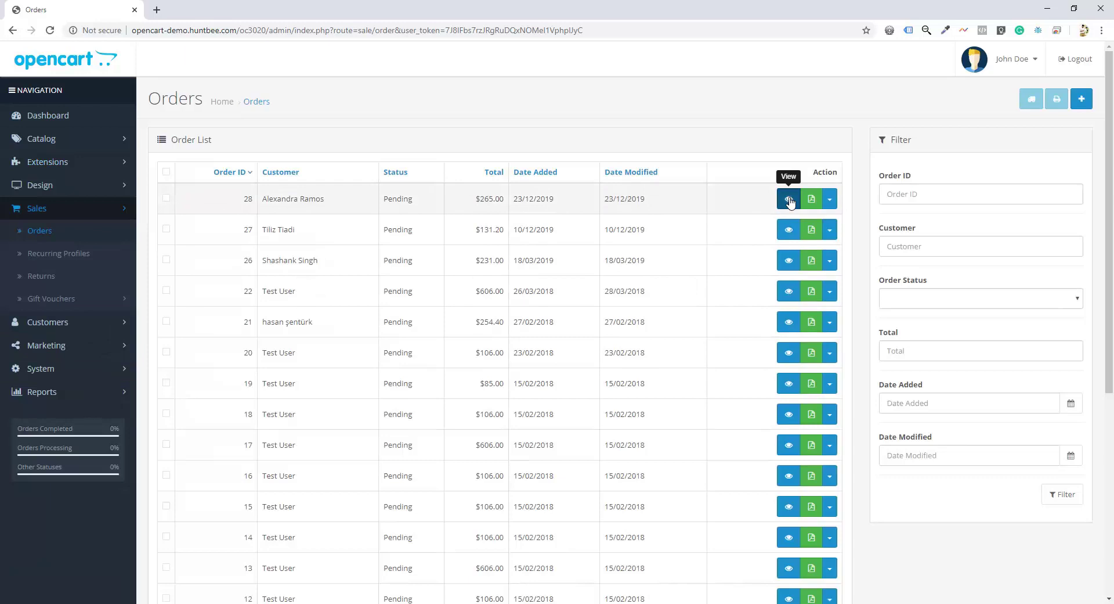
{"action": "left_click", "coordinate": [789, 201]}
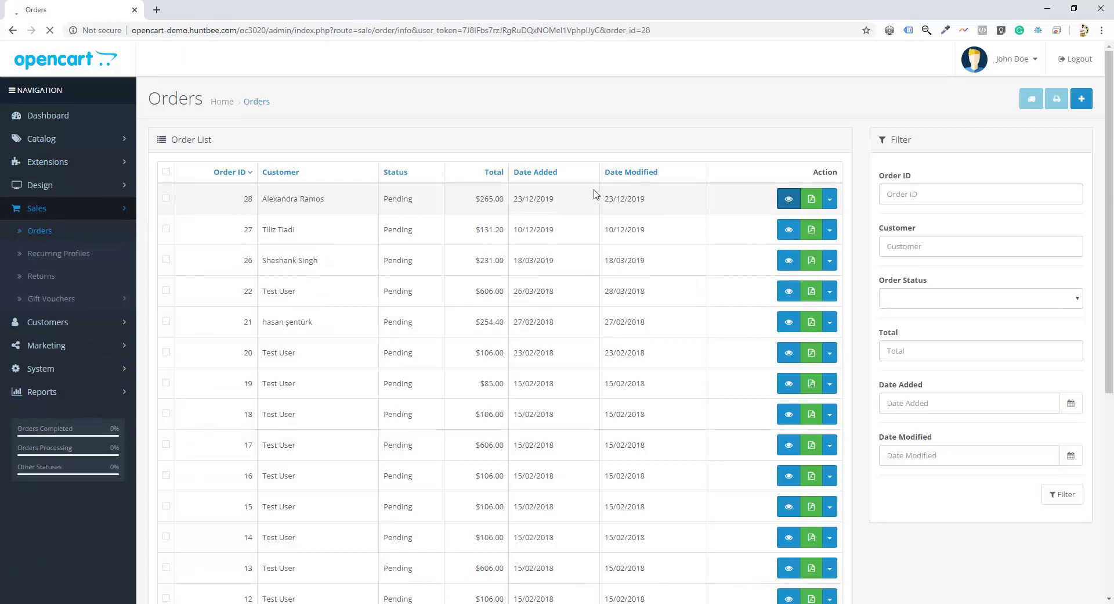
{"action": "scroll", "coordinate": [795, 278], "scroll_direction": "down", "scroll_amount": 7}
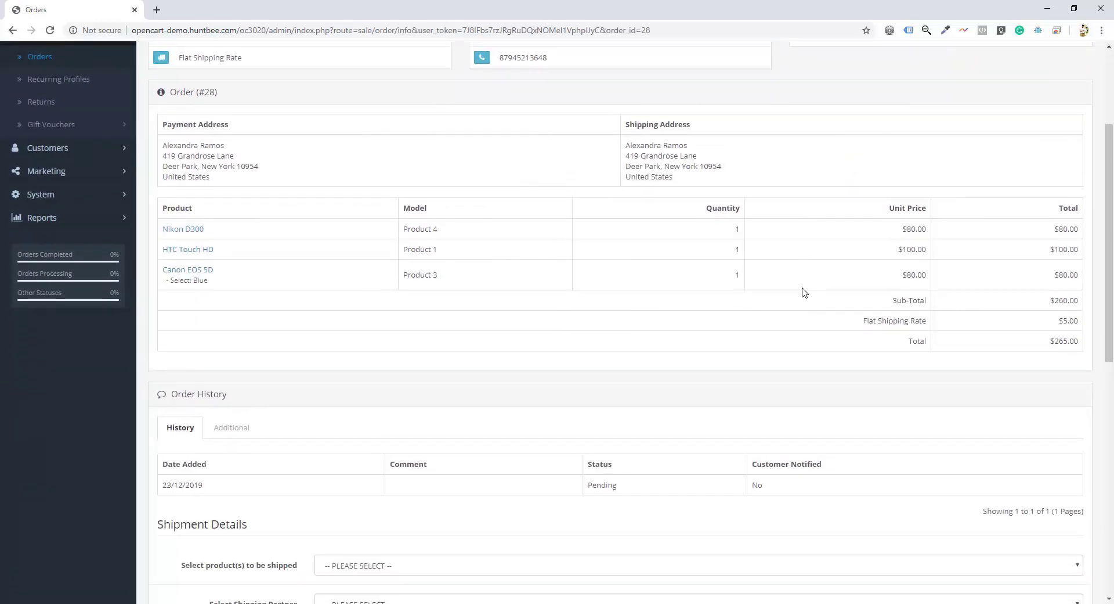
{"action": "scroll", "coordinate": [186, 326], "scroll_direction": "down", "scroll_amount": 2}
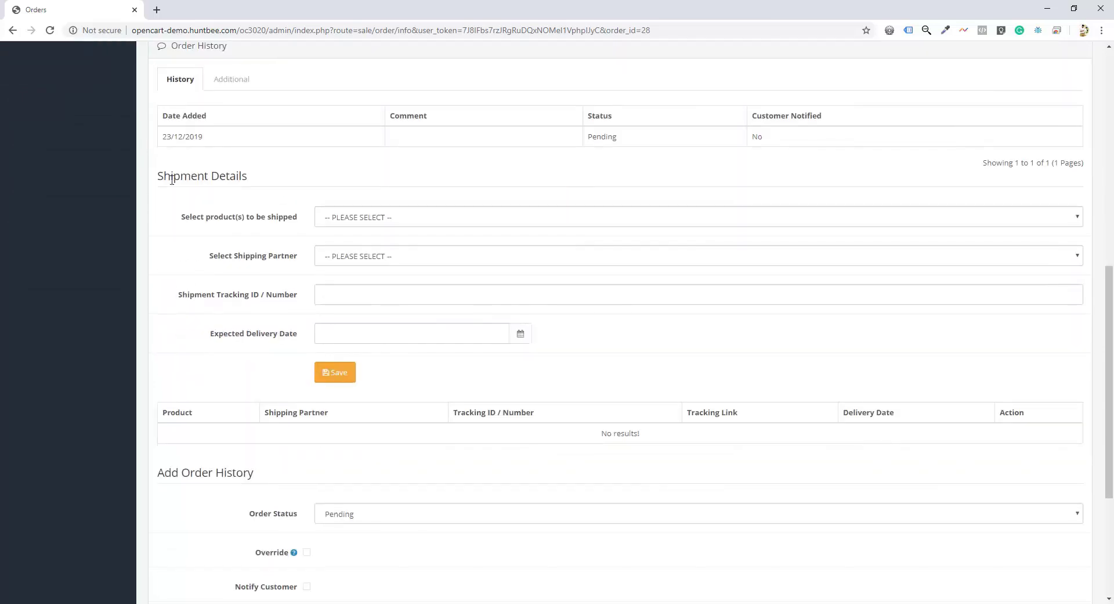
{"action": "left_click", "coordinate": [367, 219]}
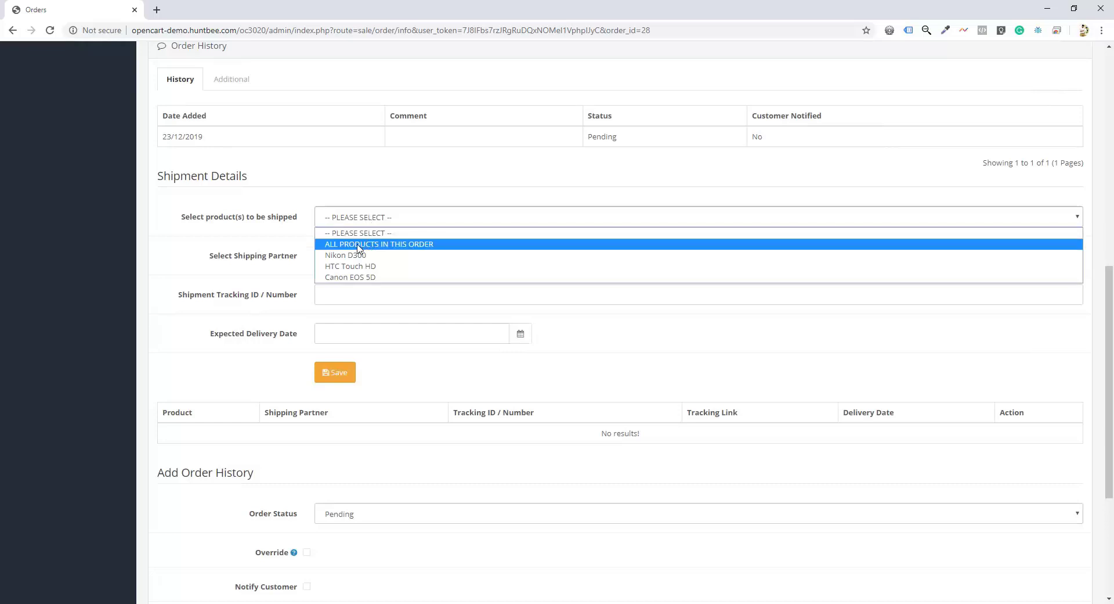
{"action": "left_click", "coordinate": [358, 245]}
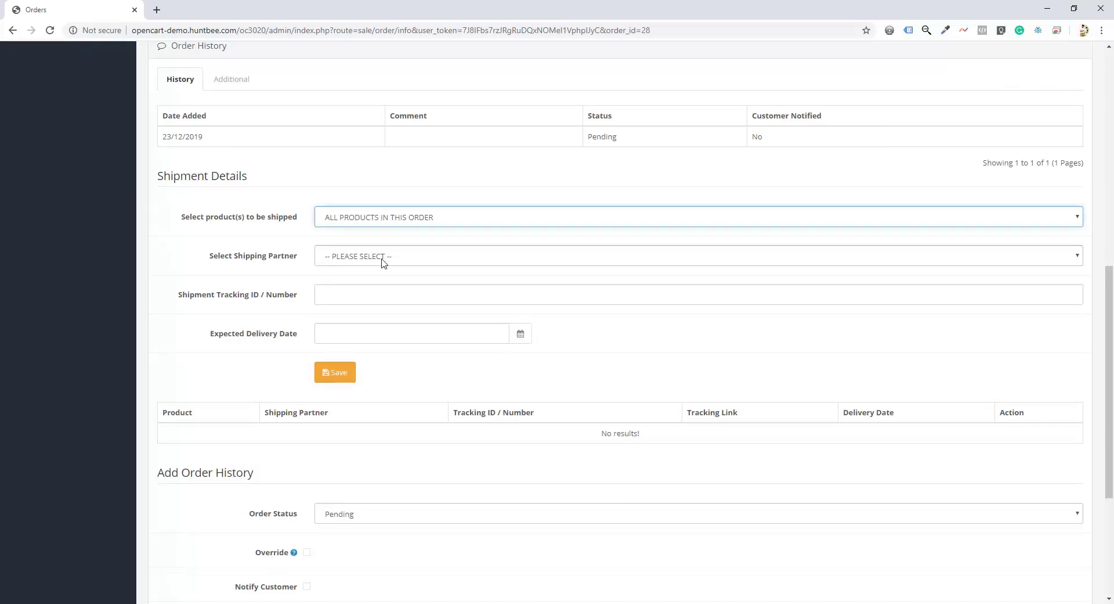
{"action": "left_click", "coordinate": [384, 262]}
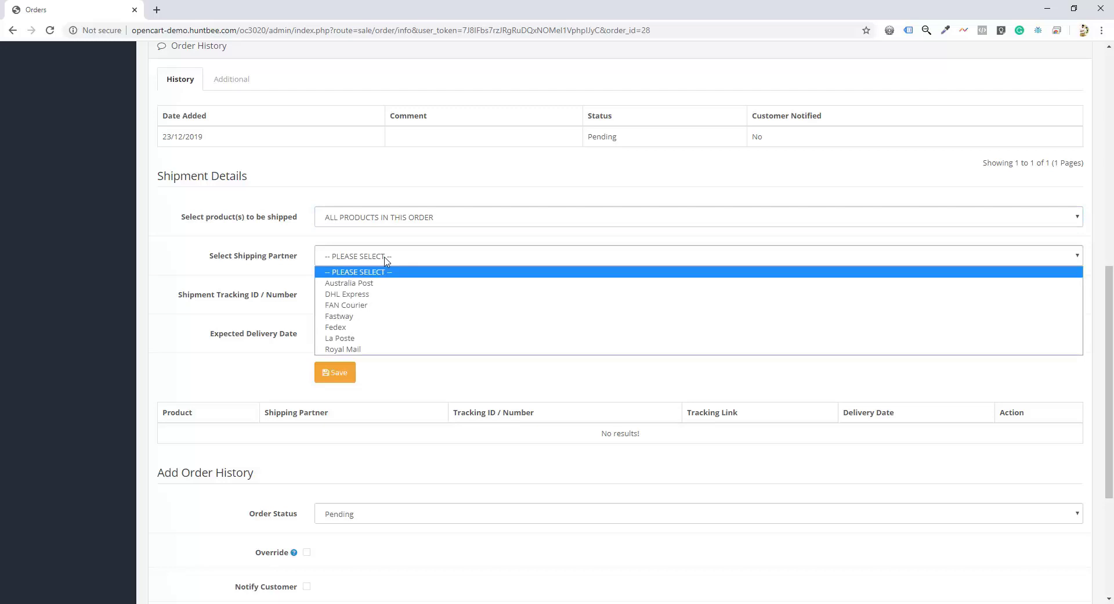
{"action": "left_click", "coordinate": [377, 283]}
{"action": "left_click", "coordinate": [374, 292]}
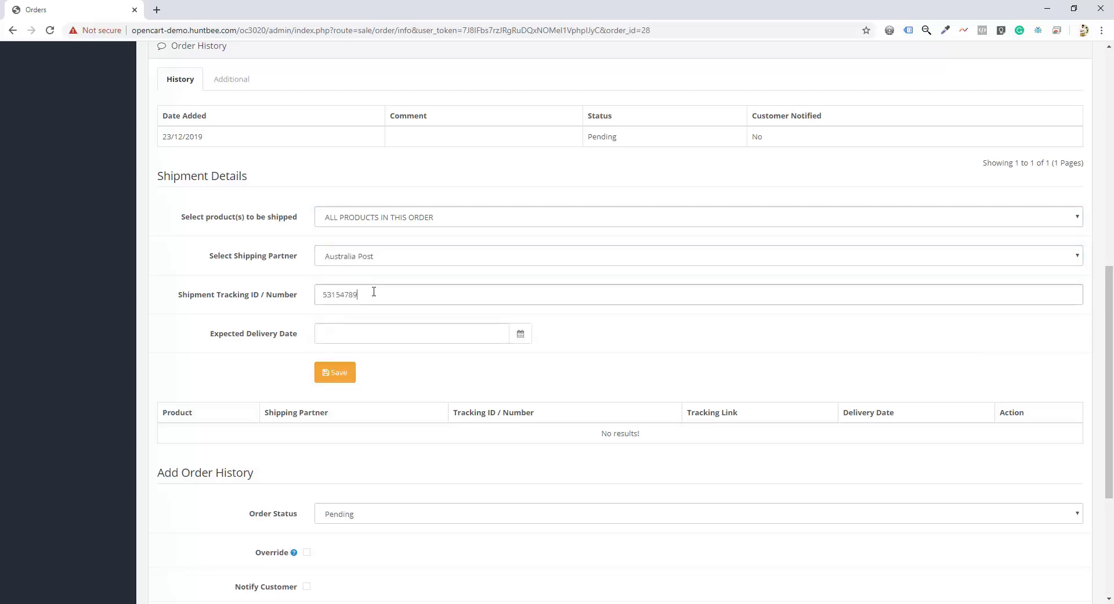
Step: Set the expected delivery date to 2020-01-02, save the shipment details and dismiss the notice
{"action": "left_click", "coordinate": [521, 333]}
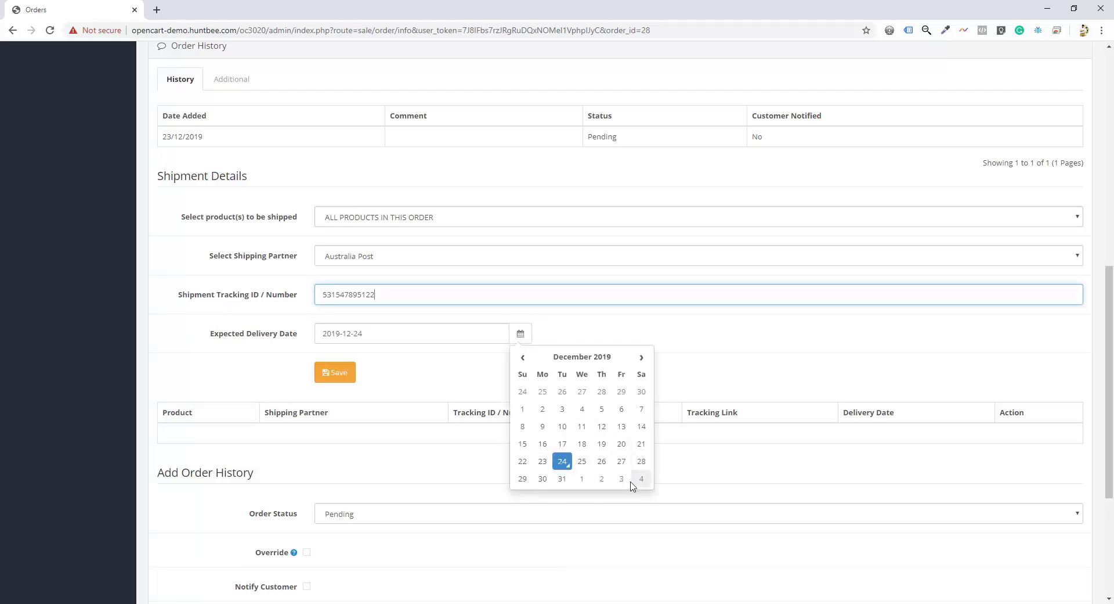
{"action": "left_click", "coordinate": [601, 479]}
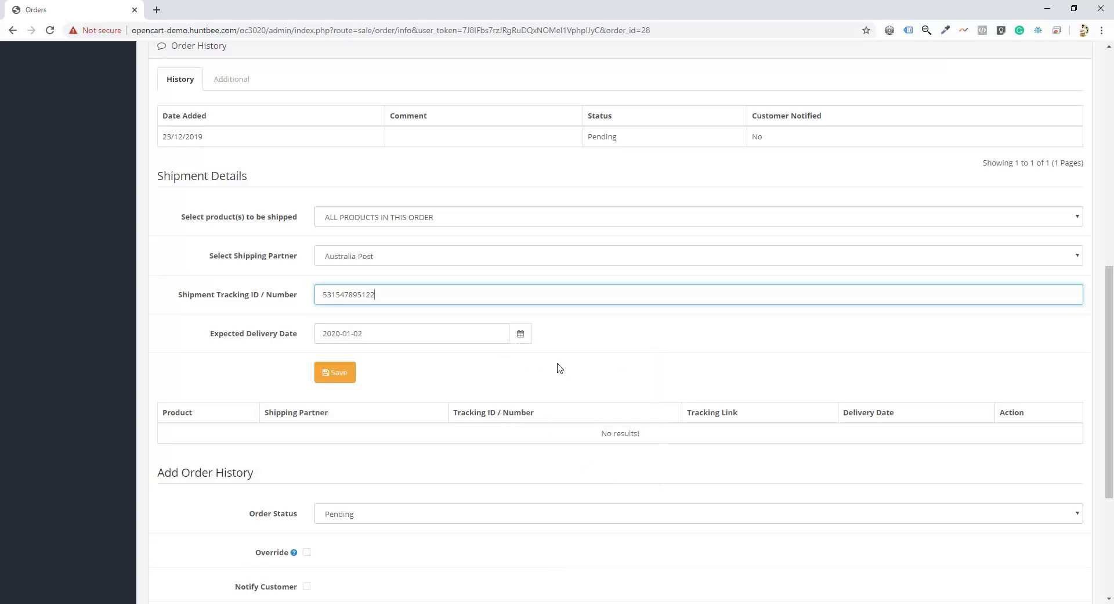
{"action": "left_click", "coordinate": [352, 375]}
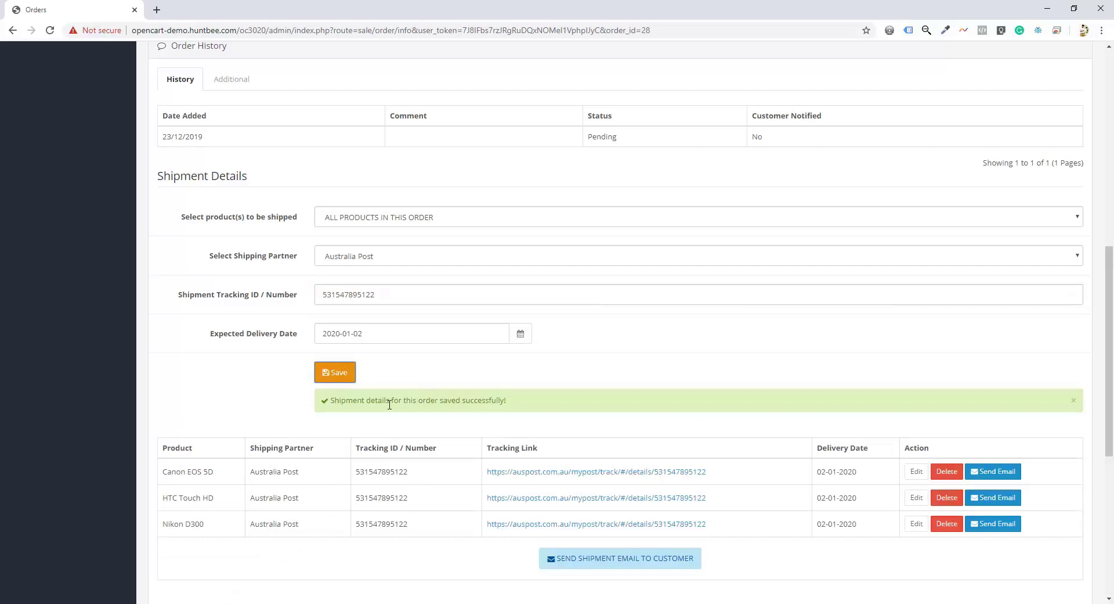
{"action": "left_click", "coordinate": [1074, 400]}
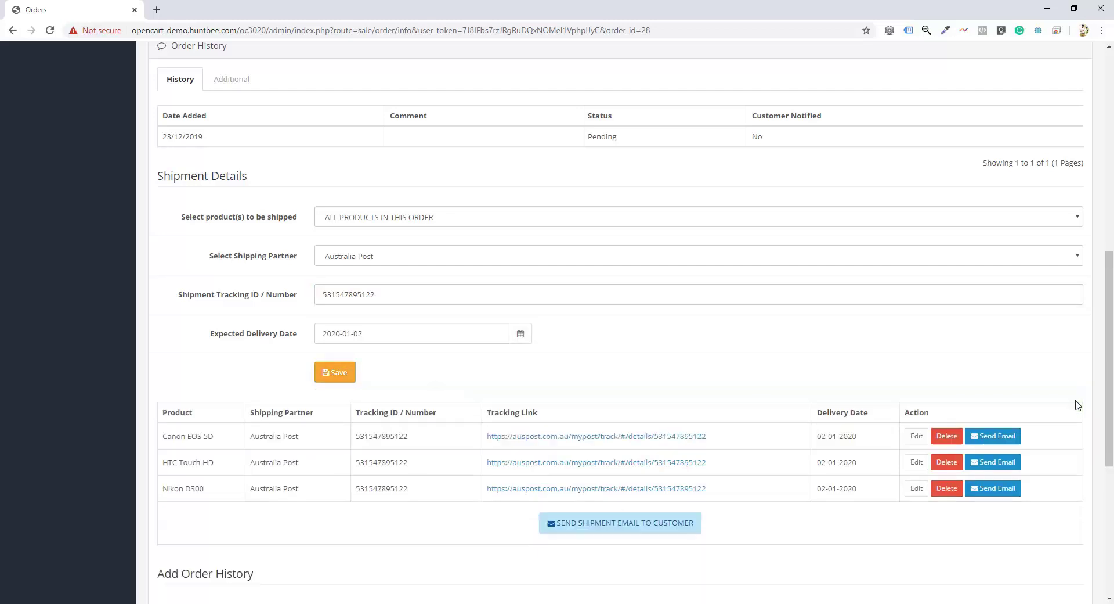
Step: Preview the individual shipment email for the Canon EOS 5D, check its subject line, and close it without sending
{"action": "scroll", "coordinate": [668, 335], "scroll_direction": "down", "scroll_amount": 3}
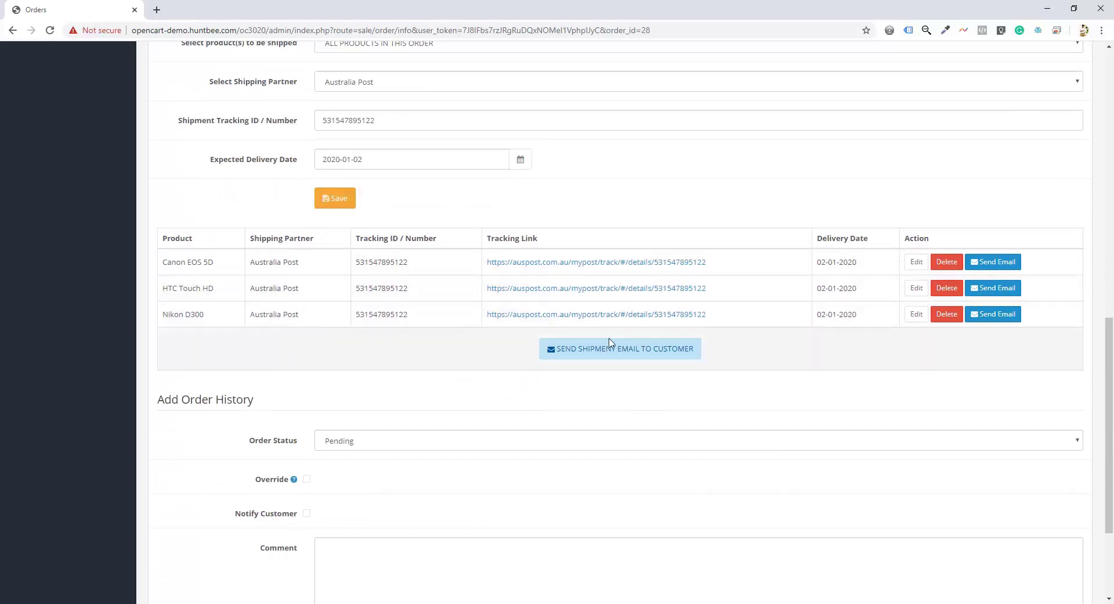
{"action": "left_click", "coordinate": [998, 263]}
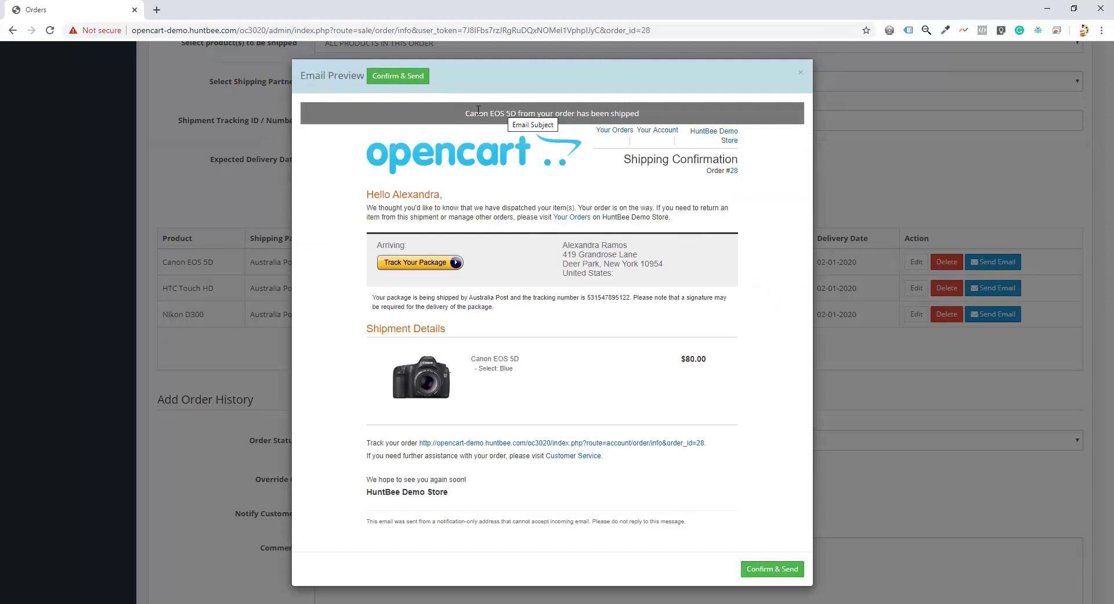
{"action": "triple_click", "coordinate": [512, 117]}
{"action": "left_click", "coordinate": [659, 116]}
{"action": "left_click", "coordinate": [801, 74]}
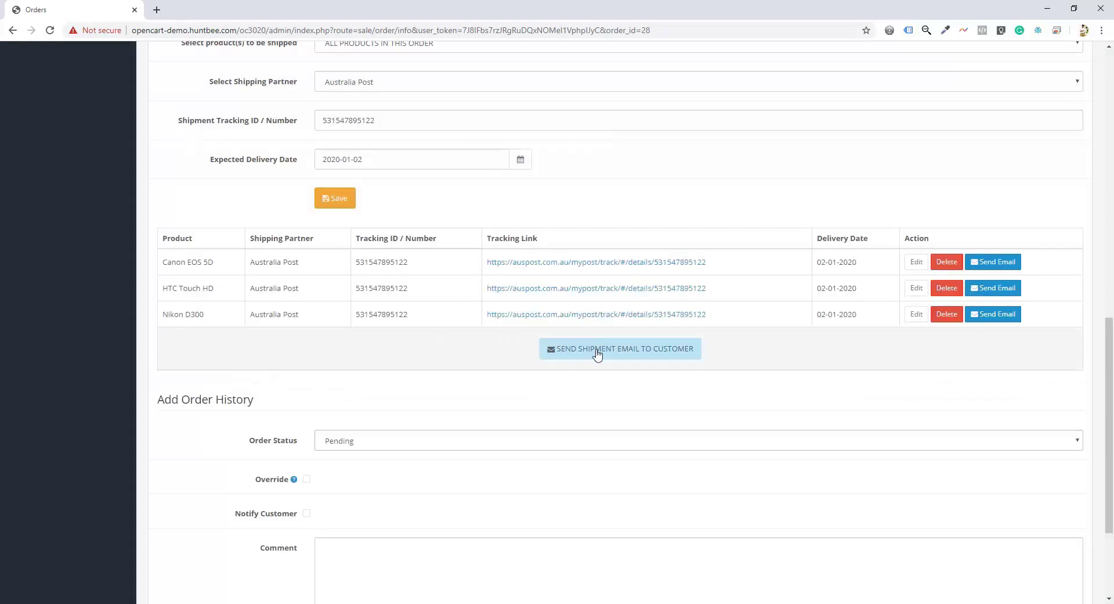
Step: Preview the combined shipment email for all products in the order, check its subject line, and close it without sending
{"action": "left_click", "coordinate": [617, 354]}
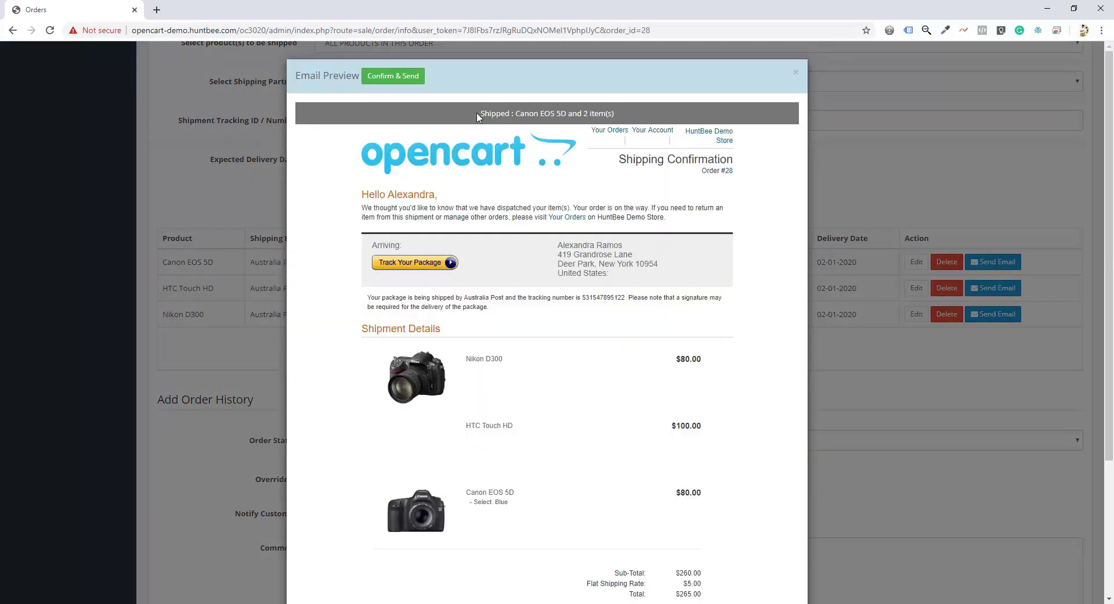
{"action": "left_click_drag", "start_coordinate": [479, 113], "coordinate": [627, 117]}
{"action": "left_click", "coordinate": [586, 113]}
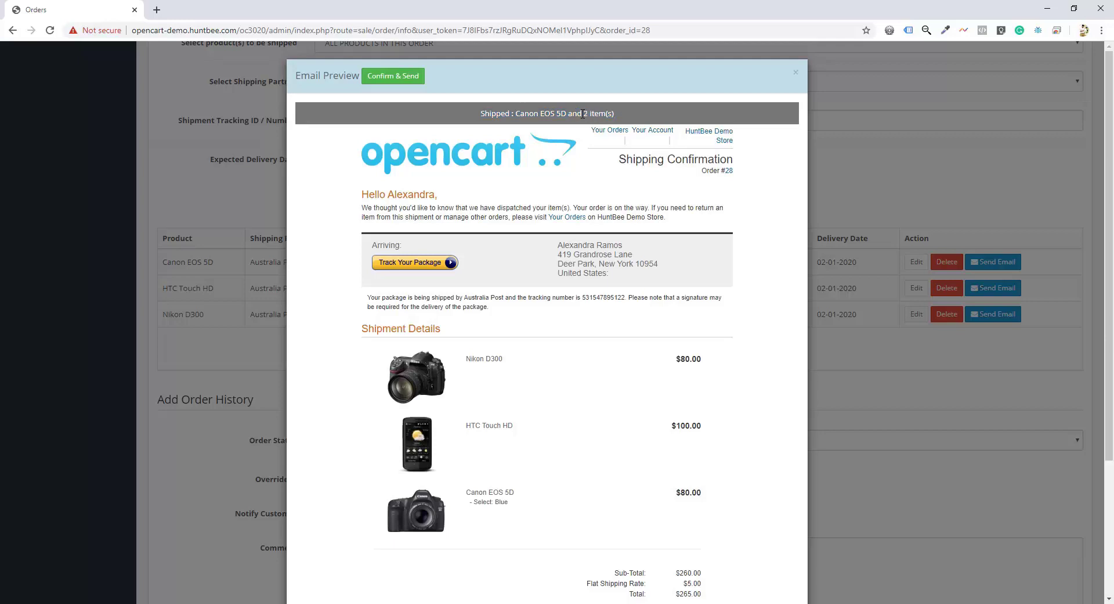
{"action": "left_click", "coordinate": [862, 394]}
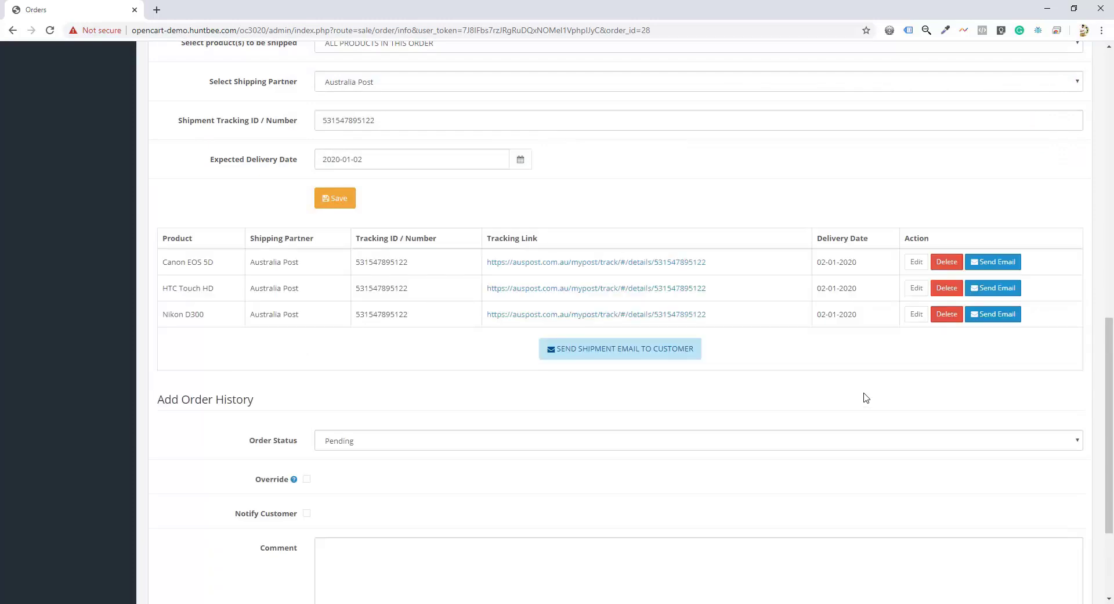
Step: Open HuntBee's Productivity Apps in a separate browser tab and edit the Order Shipment Tracking Info extension
{"action": "scroll", "coordinate": [418, 259], "scroll_direction": "up", "scroll_amount": 9}
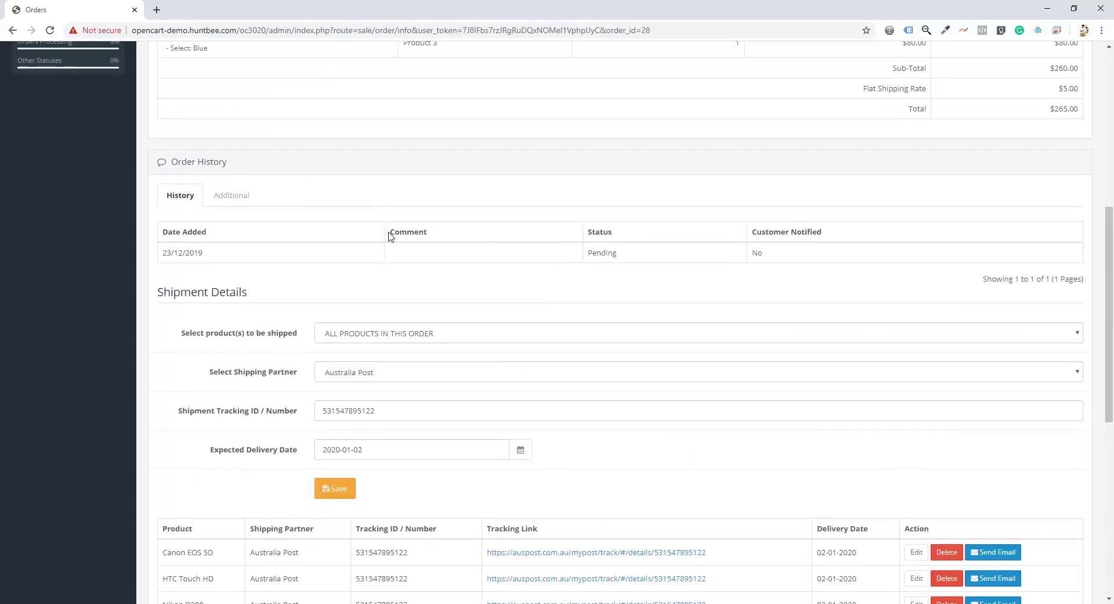
{"action": "scroll", "coordinate": [283, 250], "scroll_direction": "up", "scroll_amount": 1}
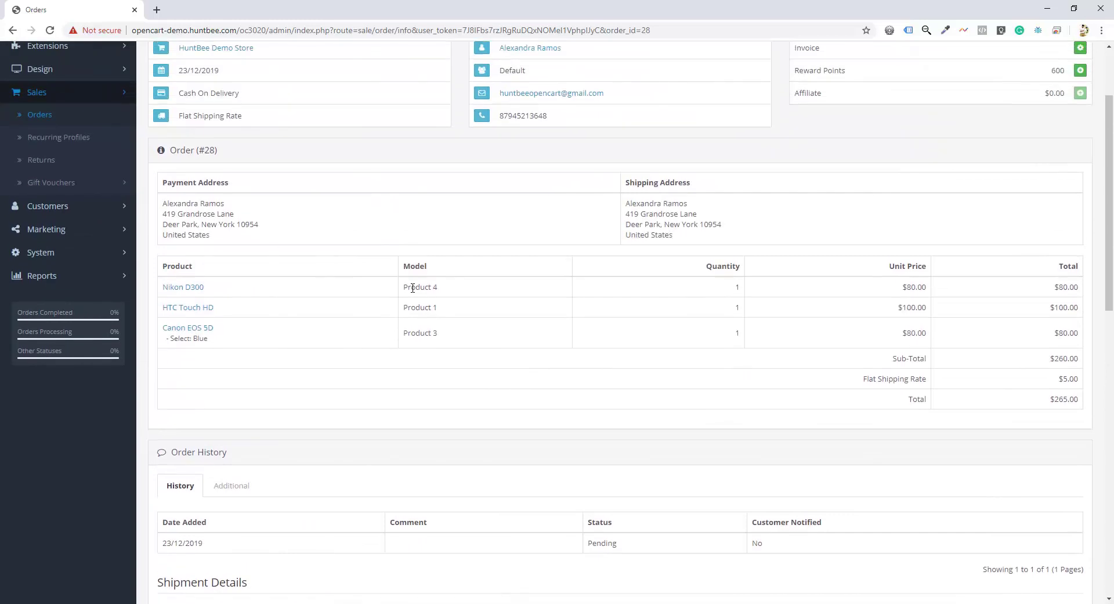
{"action": "scroll", "coordinate": [99, 150], "scroll_direction": "up", "scroll_amount": 1}
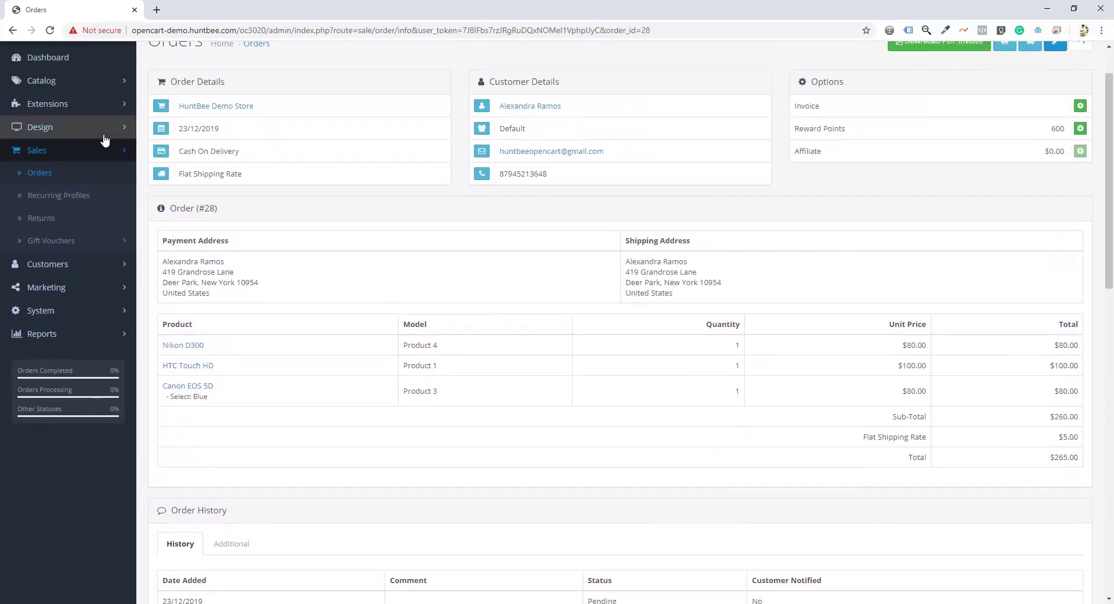
{"action": "left_click", "coordinate": [115, 107]}
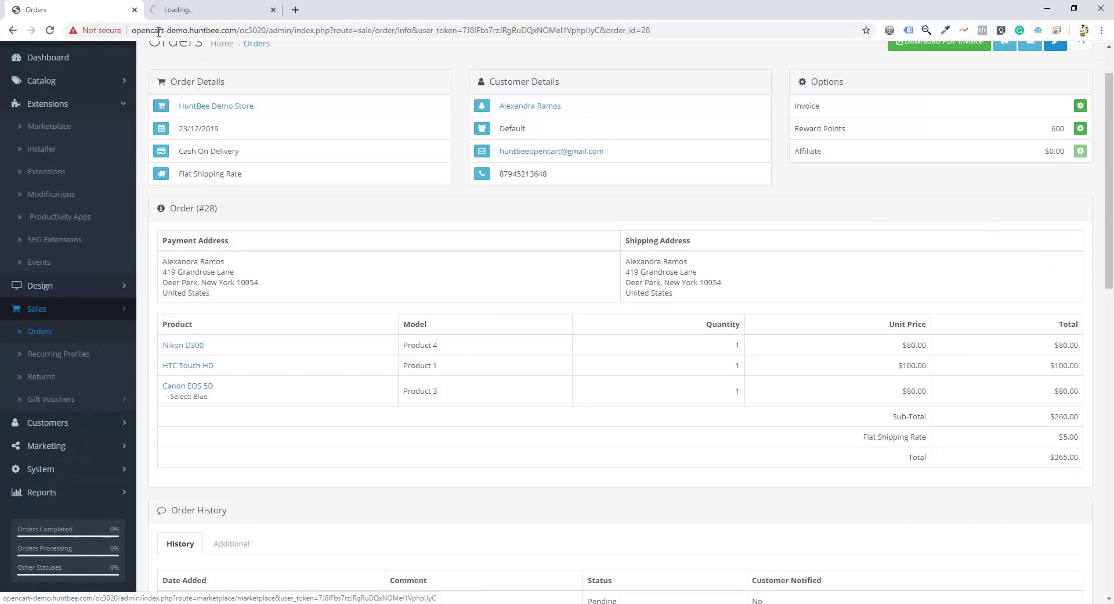
{"action": "left_click", "coordinate": [184, 9]}
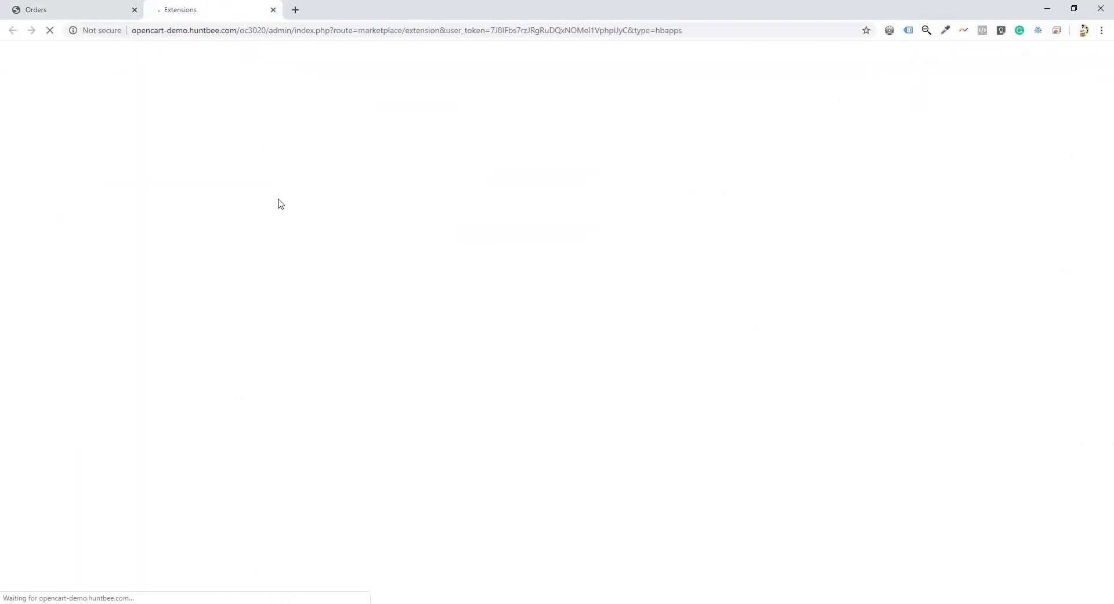
{"action": "scroll", "coordinate": [283, 438], "scroll_direction": "down", "scroll_amount": 3}
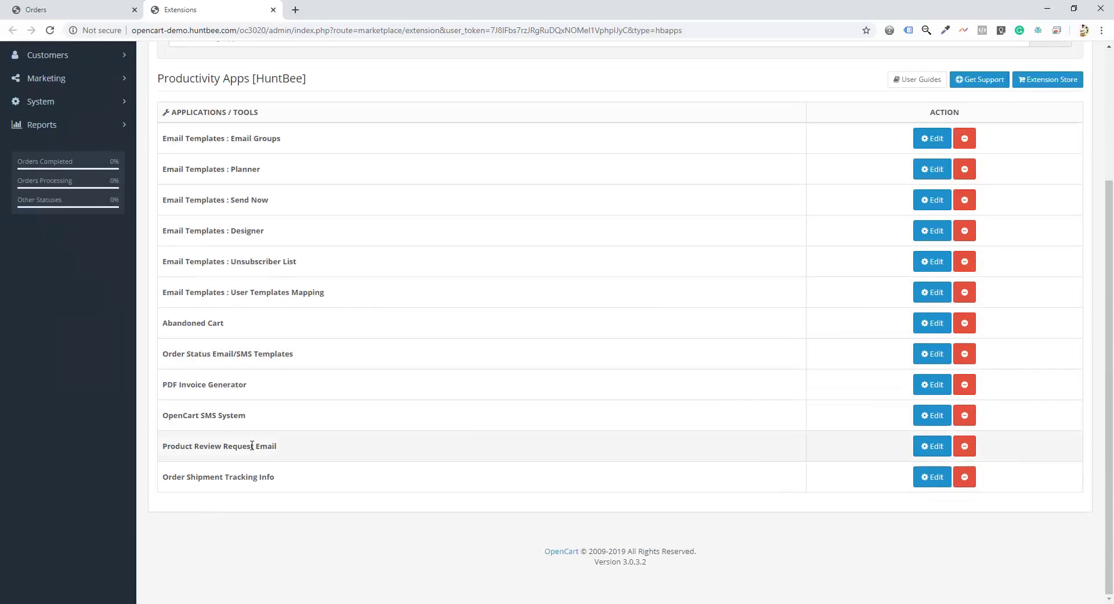
{"action": "left_click", "coordinate": [929, 476]}
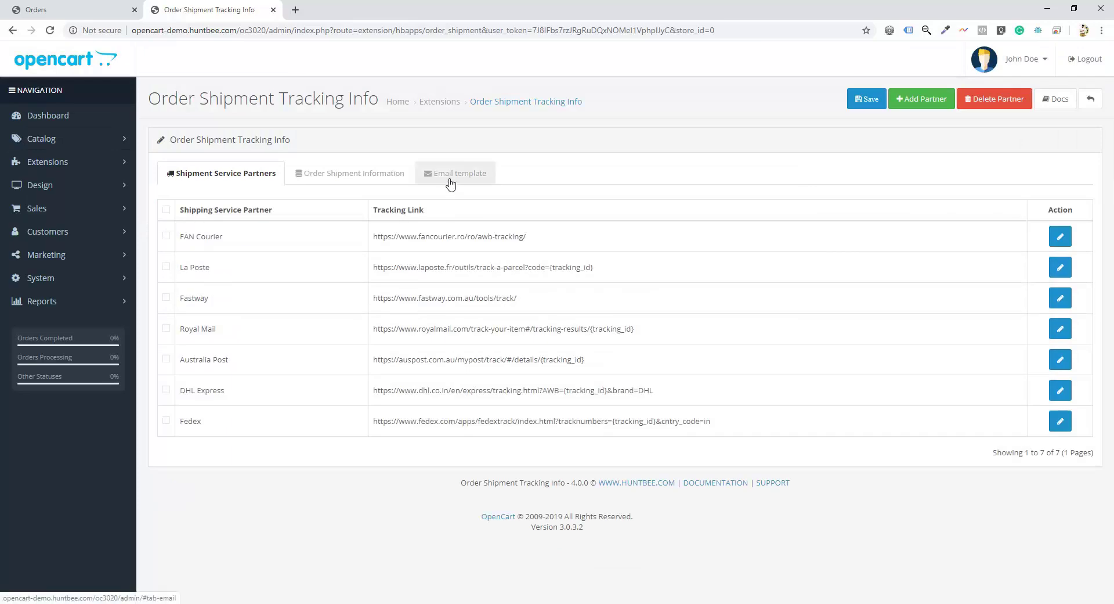
Step: Load the Myntra Theme sample as the shipment email template, review its blocks, and save the settings
{"action": "left_click", "coordinate": [451, 179]}
{"action": "left_click", "coordinate": [436, 218]}
{"action": "left_click", "coordinate": [456, 250]}
{"action": "left_click", "coordinate": [696, 226]}
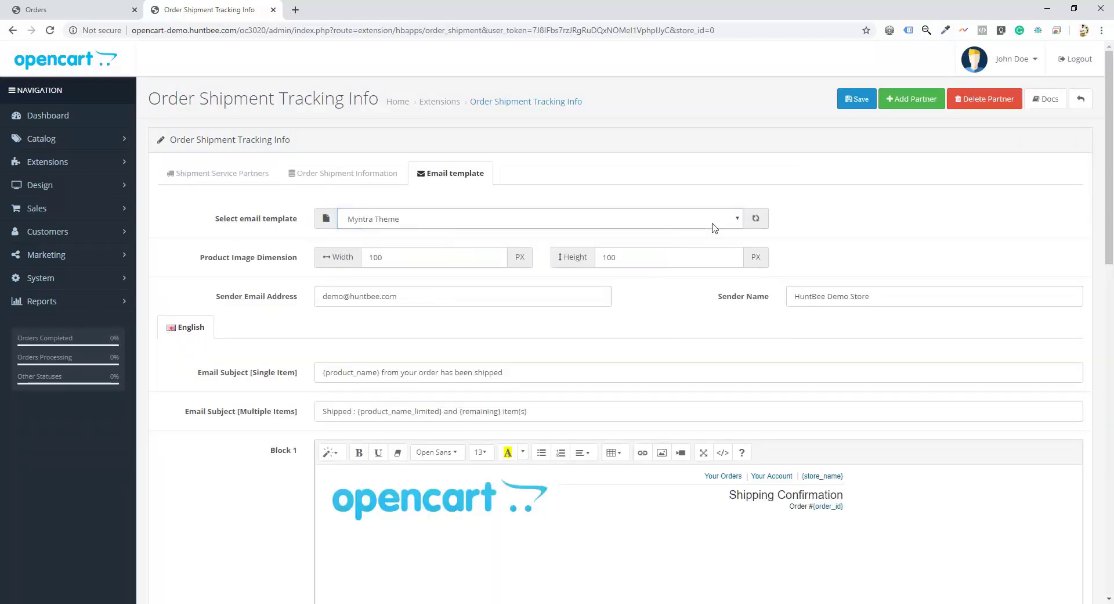
{"action": "scroll", "coordinate": [843, 383], "scroll_direction": "down", "scroll_amount": 3}
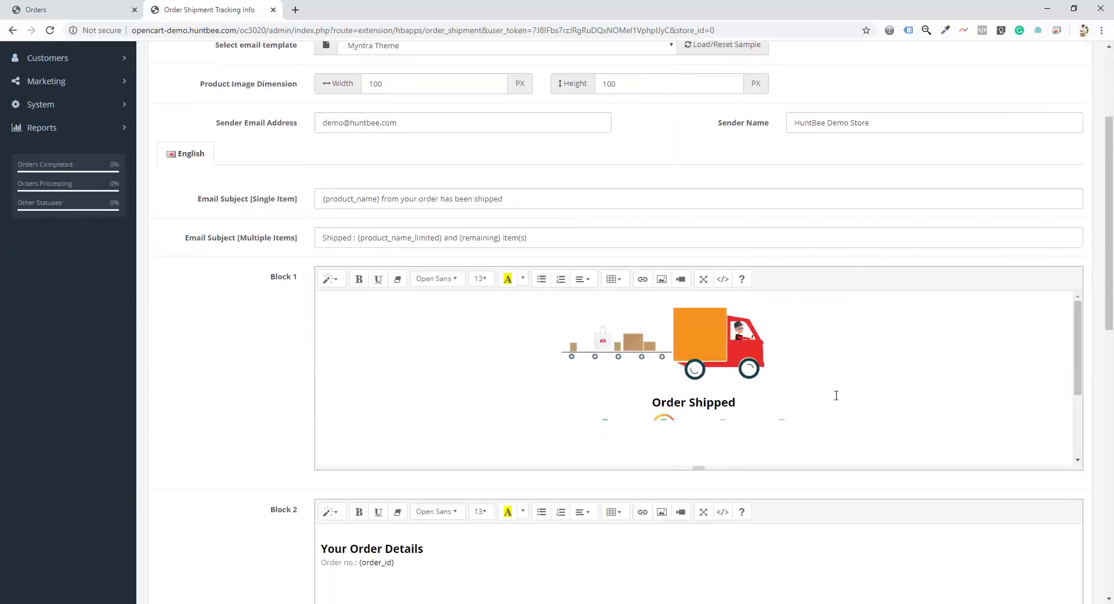
{"action": "scroll", "coordinate": [746, 387], "scroll_direction": "down", "scroll_amount": 10}
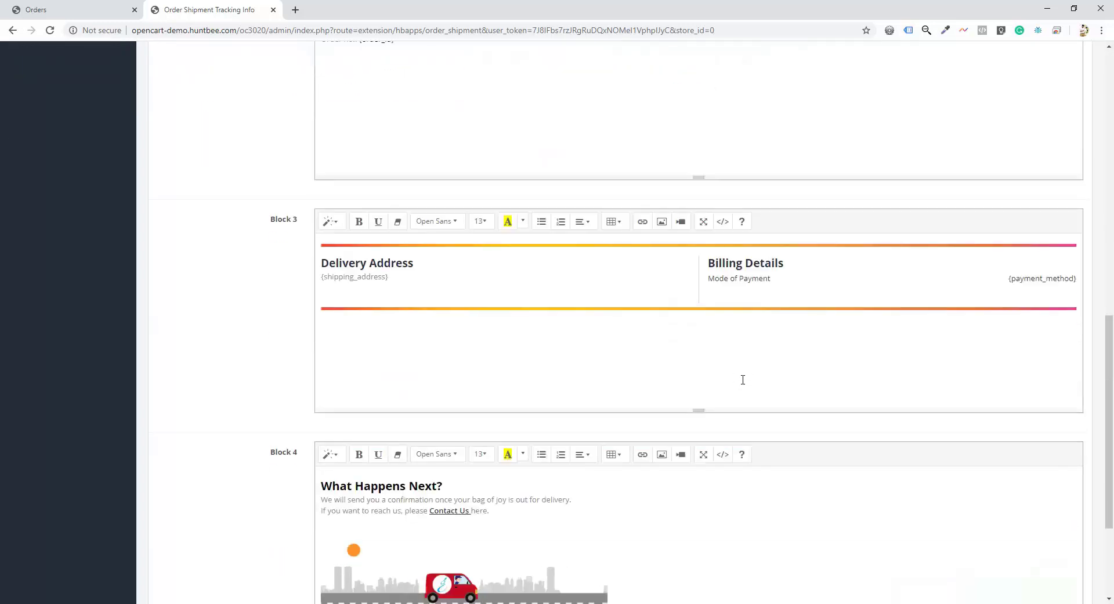
{"action": "scroll", "coordinate": [743, 379], "scroll_direction": "up", "scroll_amount": 15}
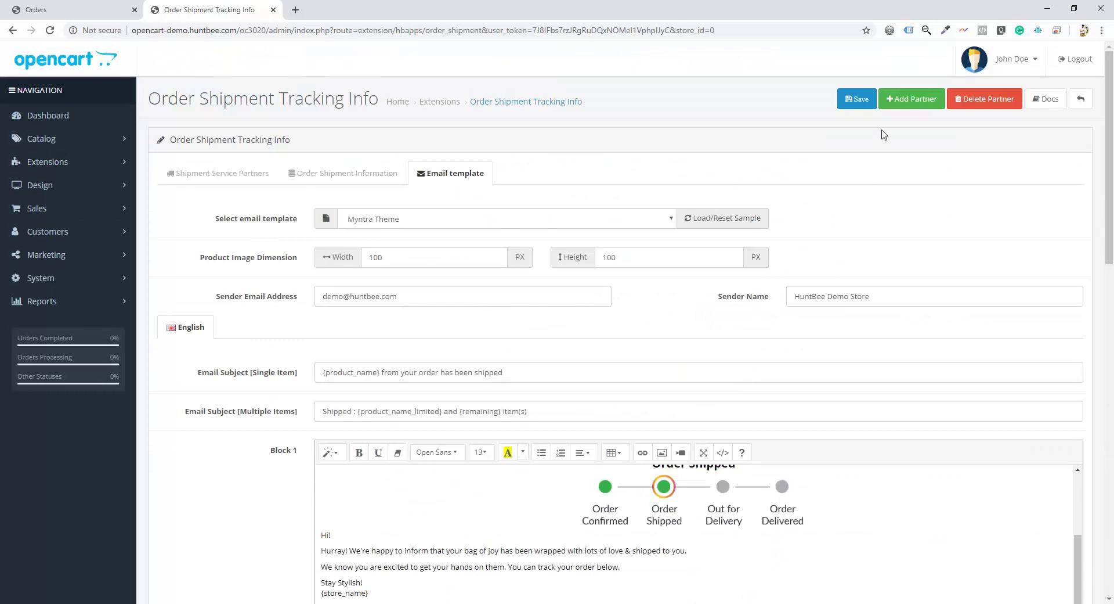
{"action": "left_click", "coordinate": [858, 99]}
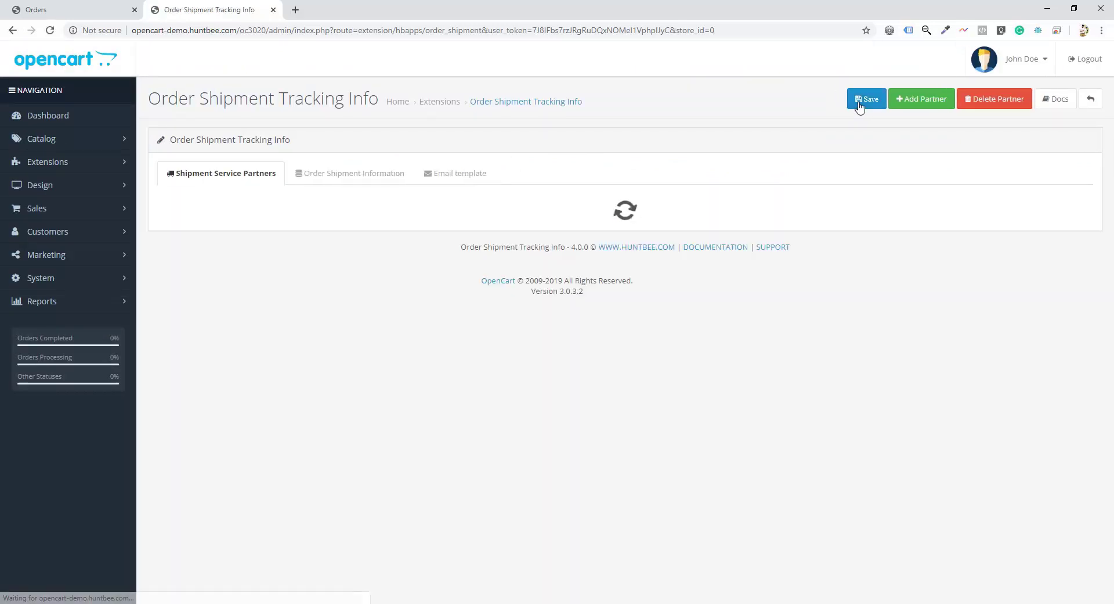
Step: Return to the order, preview the combined shipment email in the Myntra Theme from top to bottom, and close it without sending
{"action": "left_click", "coordinate": [81, 12]}
{"action": "scroll", "coordinate": [505, 296], "scroll_direction": "down", "scroll_amount": 12}
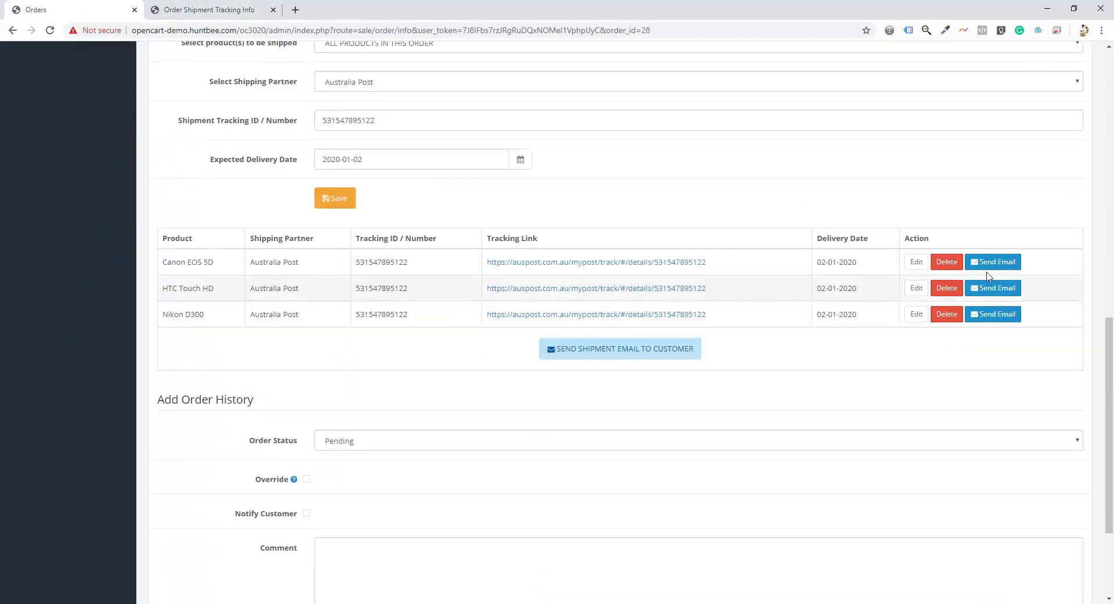
{"action": "left_click", "coordinate": [670, 351]}
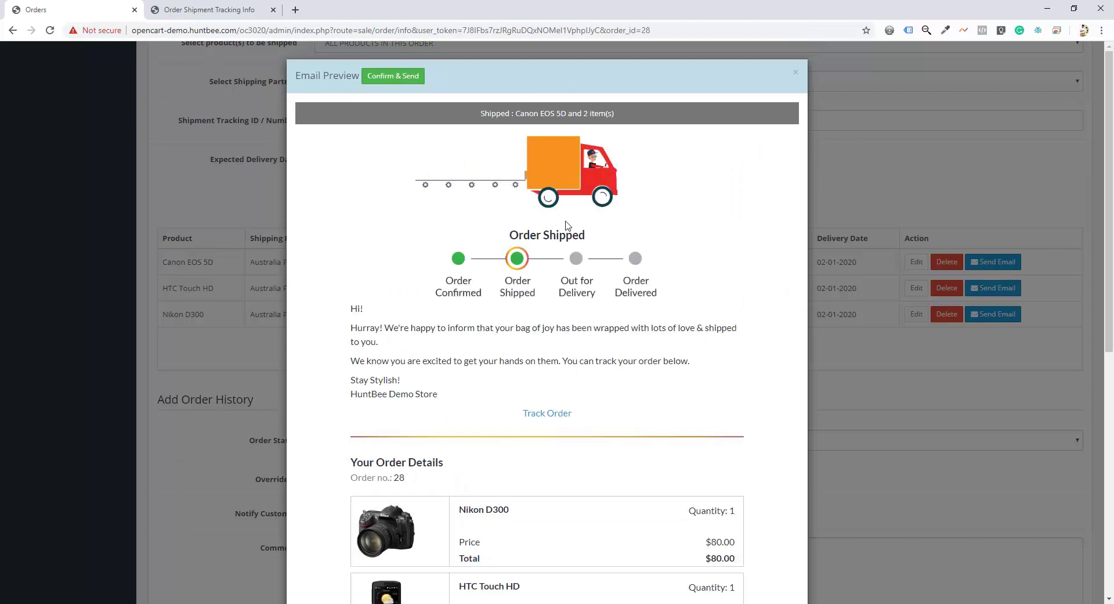
{"action": "scroll", "coordinate": [579, 238], "scroll_direction": "down", "scroll_amount": 4}
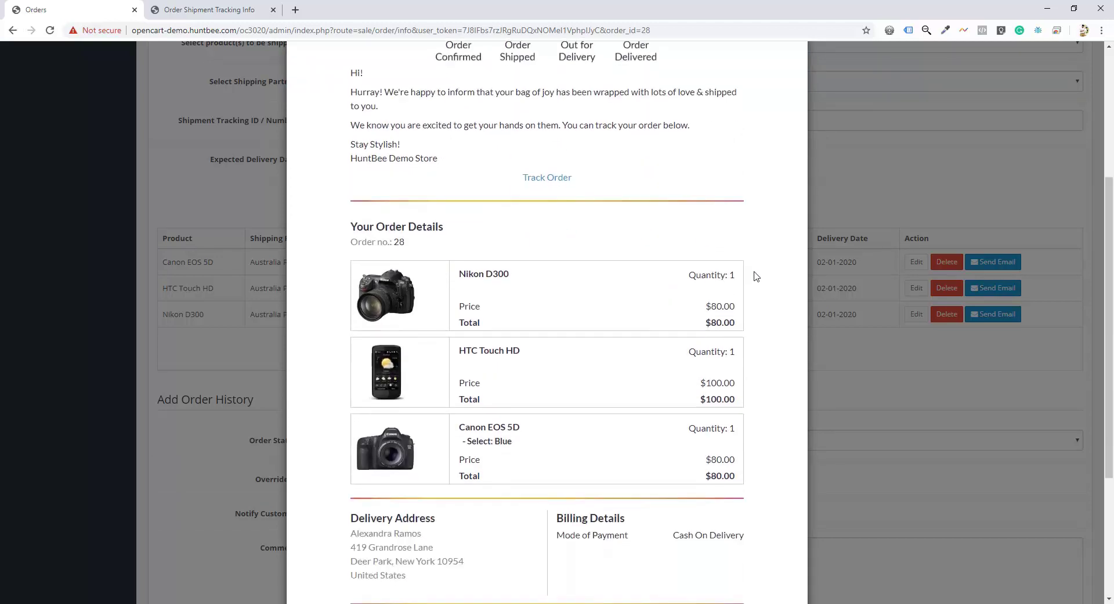
{"action": "scroll", "coordinate": [755, 276], "scroll_direction": "down", "scroll_amount": 4}
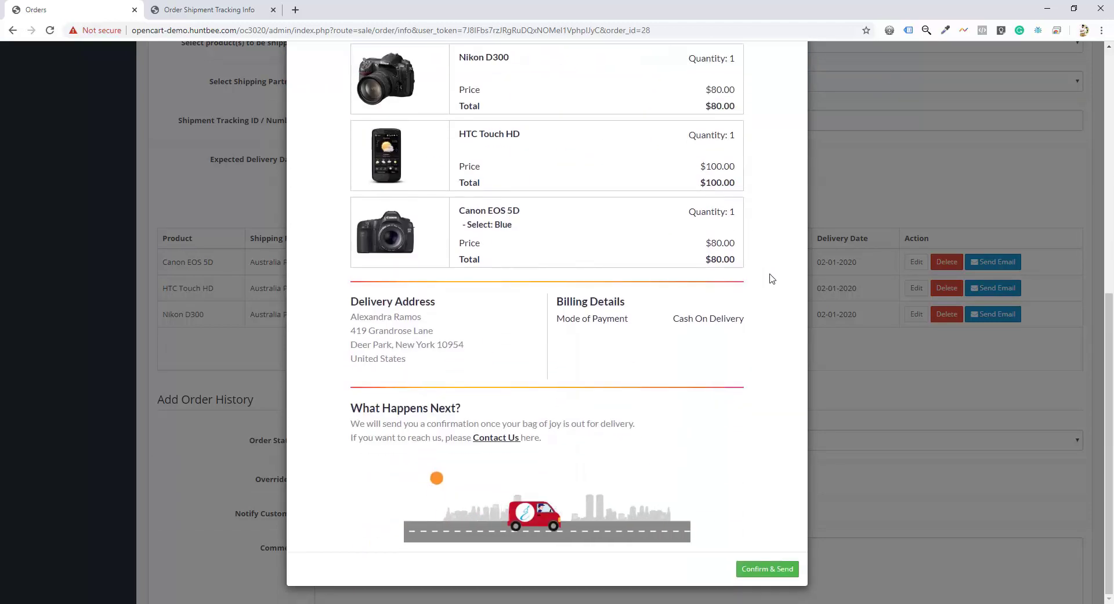
{"action": "scroll", "coordinate": [770, 276], "scroll_direction": "up", "scroll_amount": 8}
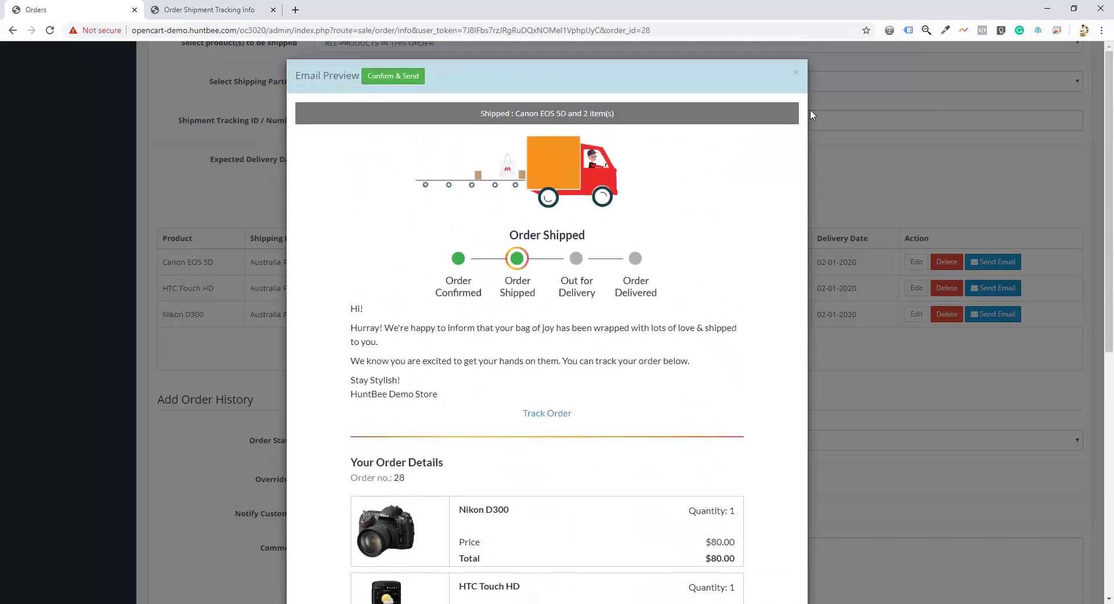
{"action": "left_click", "coordinate": [795, 73]}
Step: Load the Sample 1 En template as the shipment email in Order Shipment Tracking Info and save the settings
{"action": "left_click", "coordinate": [209, 10]}
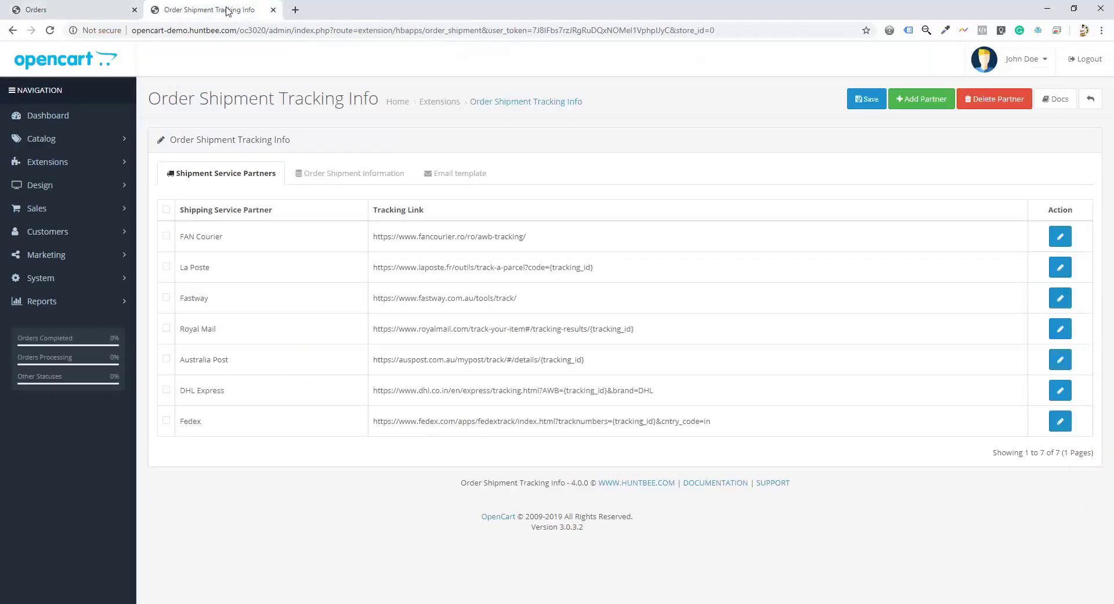
{"action": "left_click", "coordinate": [450, 173]}
{"action": "left_click", "coordinate": [498, 220]}
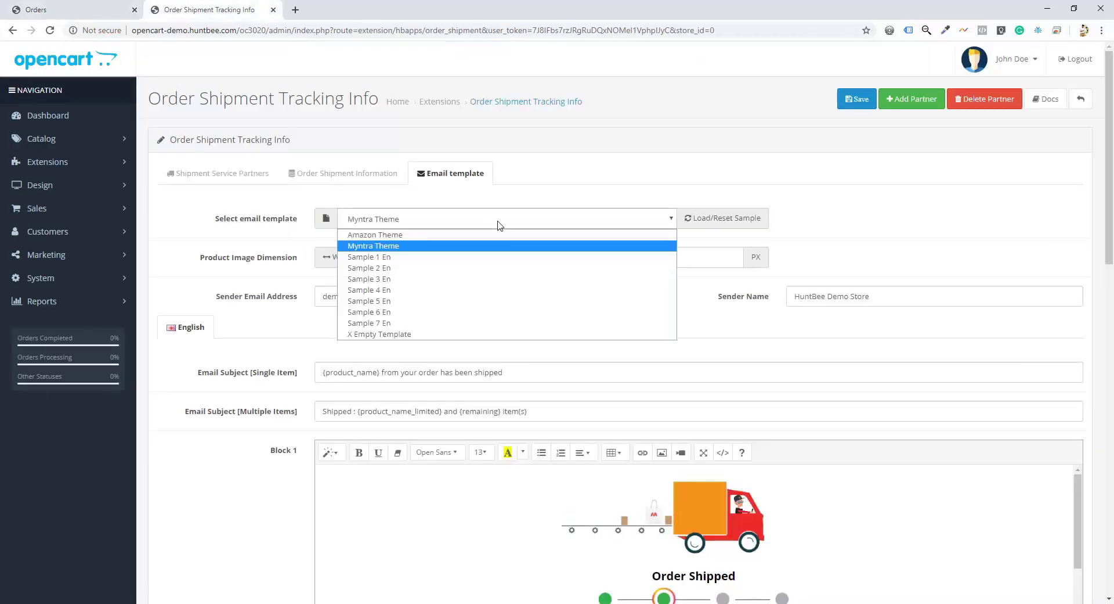
{"action": "left_click", "coordinate": [405, 257]}
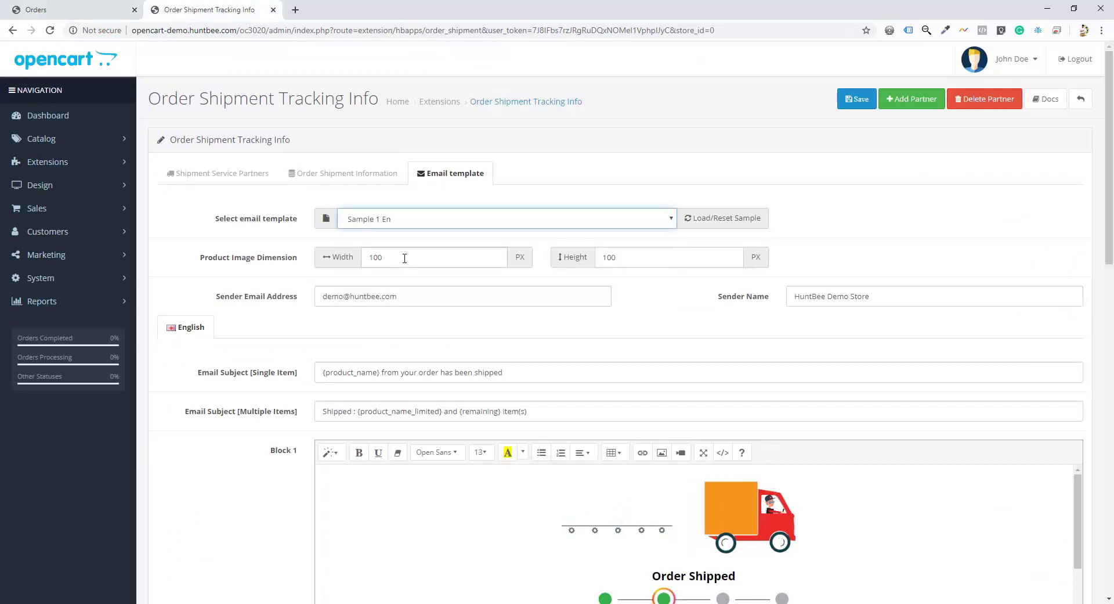
{"action": "left_click", "coordinate": [697, 223]}
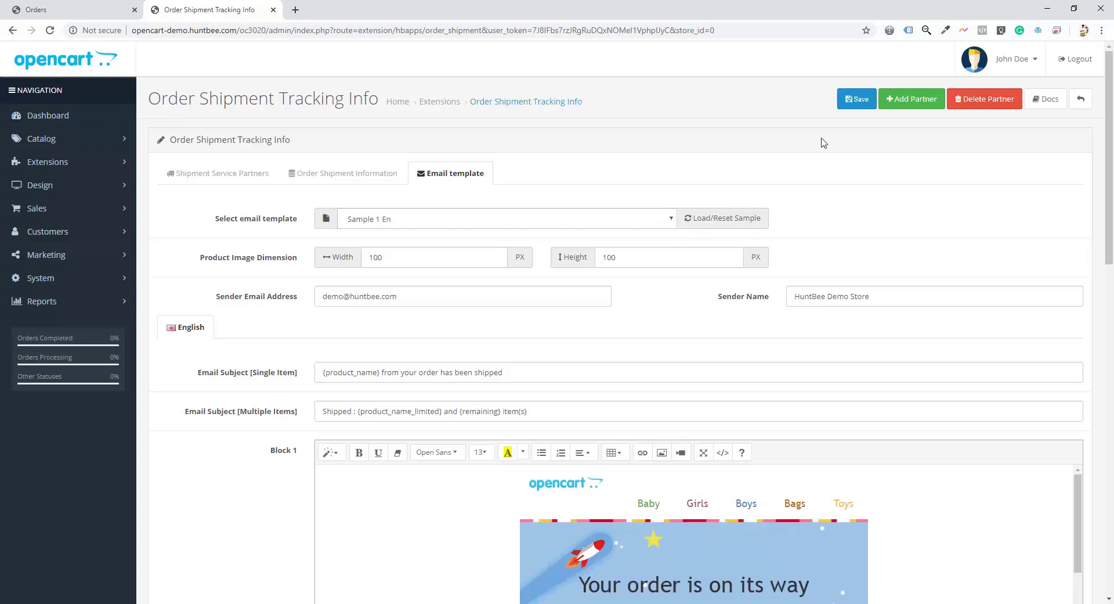
{"action": "left_click", "coordinate": [852, 100]}
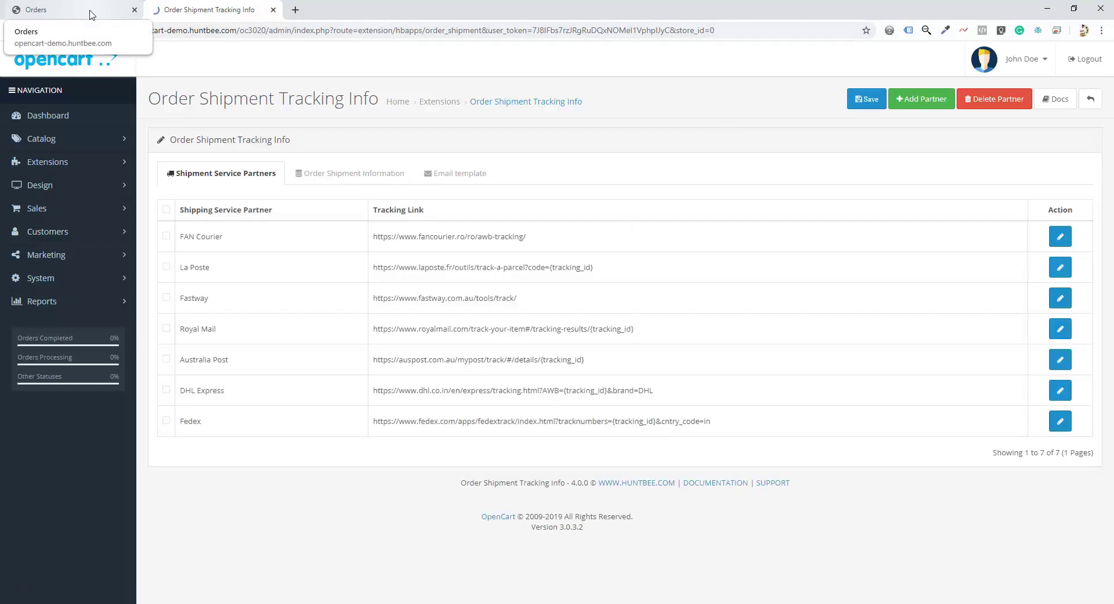
Step: Return to the order, preview the combined shipment email in the Sample 1 En template from top to bottom, and close it without sending
{"action": "left_click", "coordinate": [91, 15]}
{"action": "left_click", "coordinate": [642, 347]}
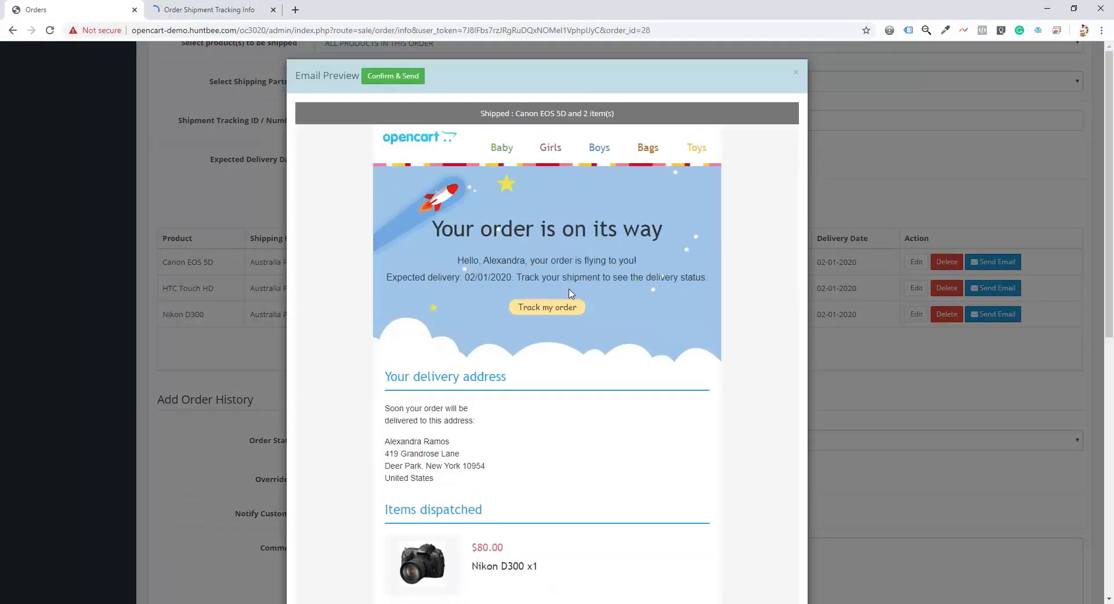
{"action": "scroll", "coordinate": [599, 179], "scroll_direction": "down", "scroll_amount": 5}
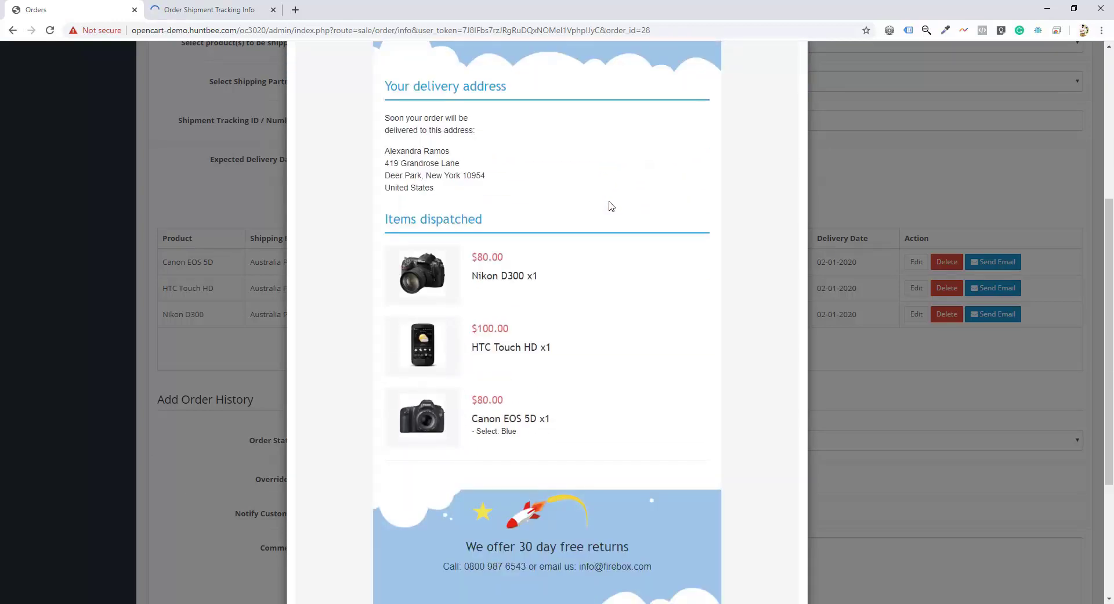
{"action": "scroll", "coordinate": [611, 206], "scroll_direction": "down", "scroll_amount": 4}
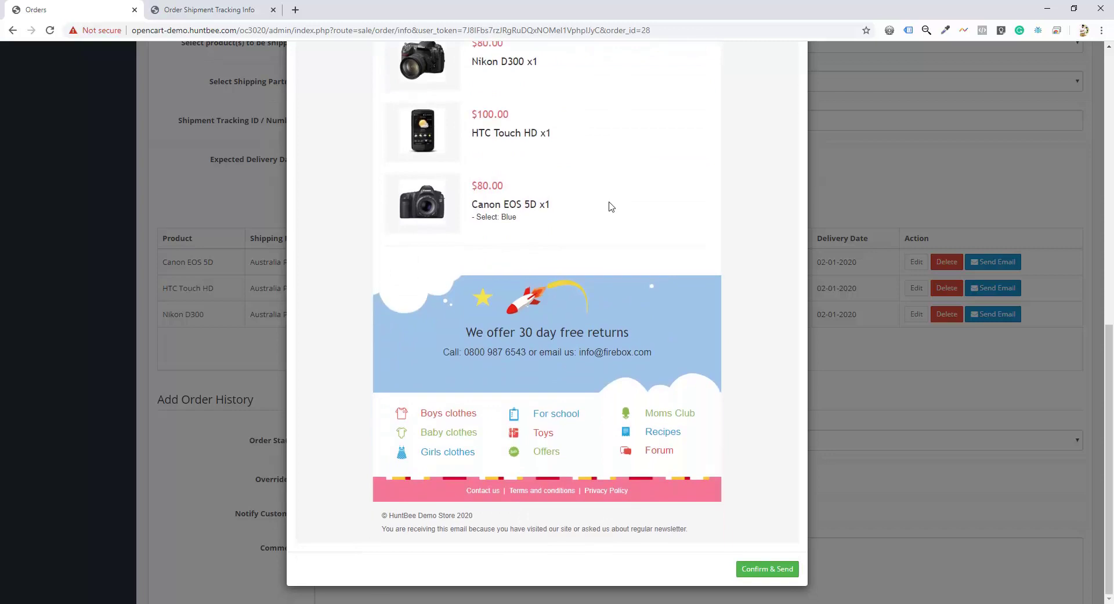
{"action": "scroll", "coordinate": [611, 206], "scroll_direction": "up", "scroll_amount": 10}
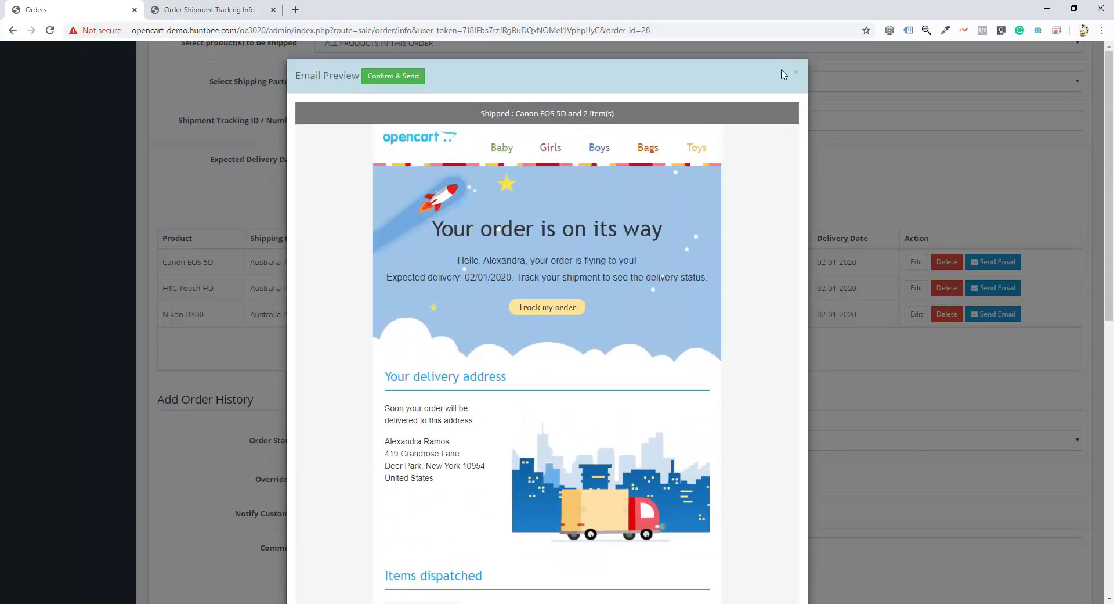
{"action": "left_click", "coordinate": [797, 77]}
Step: Replace the shipment email template with the Sample 2 En sample in the extension settings and save
{"action": "left_click", "coordinate": [209, 9]}
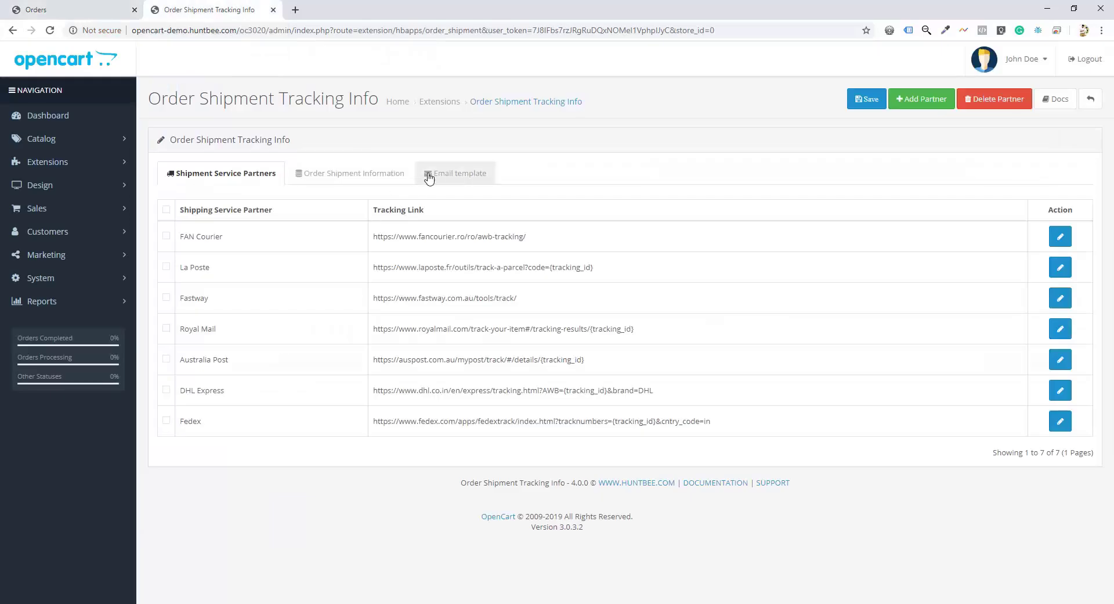
{"action": "left_click", "coordinate": [451, 173]}
{"action": "left_click", "coordinate": [437, 220]}
{"action": "left_click", "coordinate": [432, 267]}
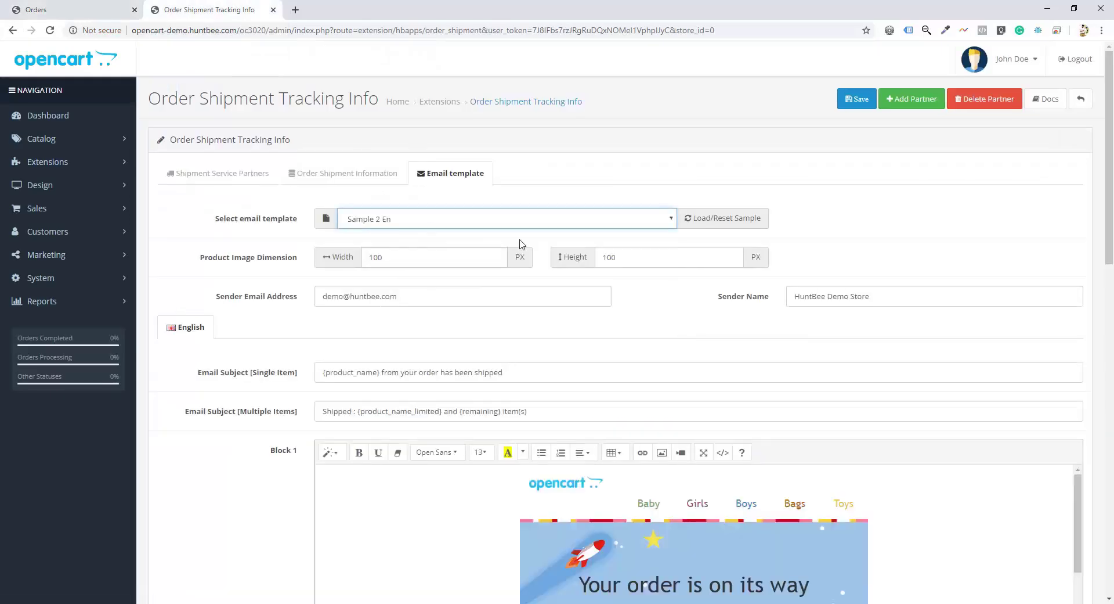
{"action": "left_click", "coordinate": [707, 220]}
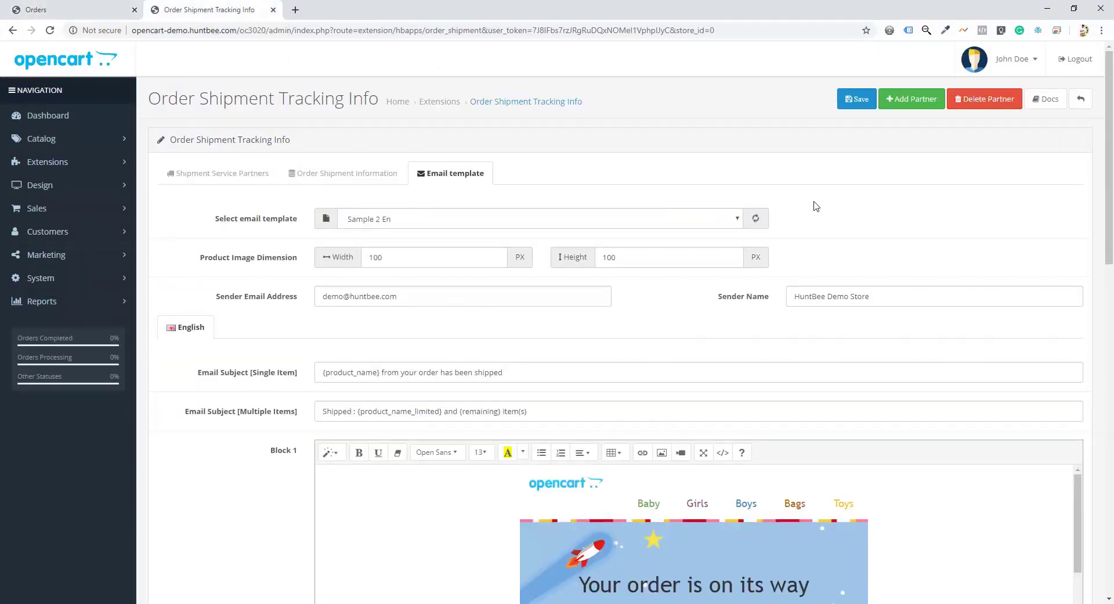
{"action": "left_click", "coordinate": [854, 103]}
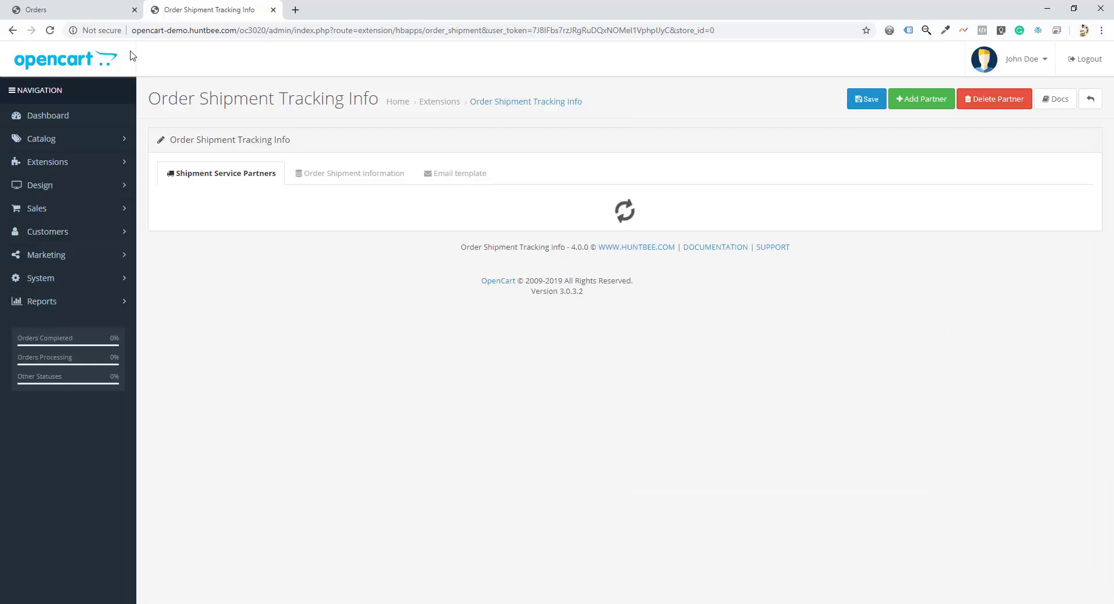
Step: Return to the order, review the full combined shipment email in the Sample 2 En template, and close the preview without sending
{"action": "left_click", "coordinate": [98, 10]}
{"action": "left_click", "coordinate": [628, 347]}
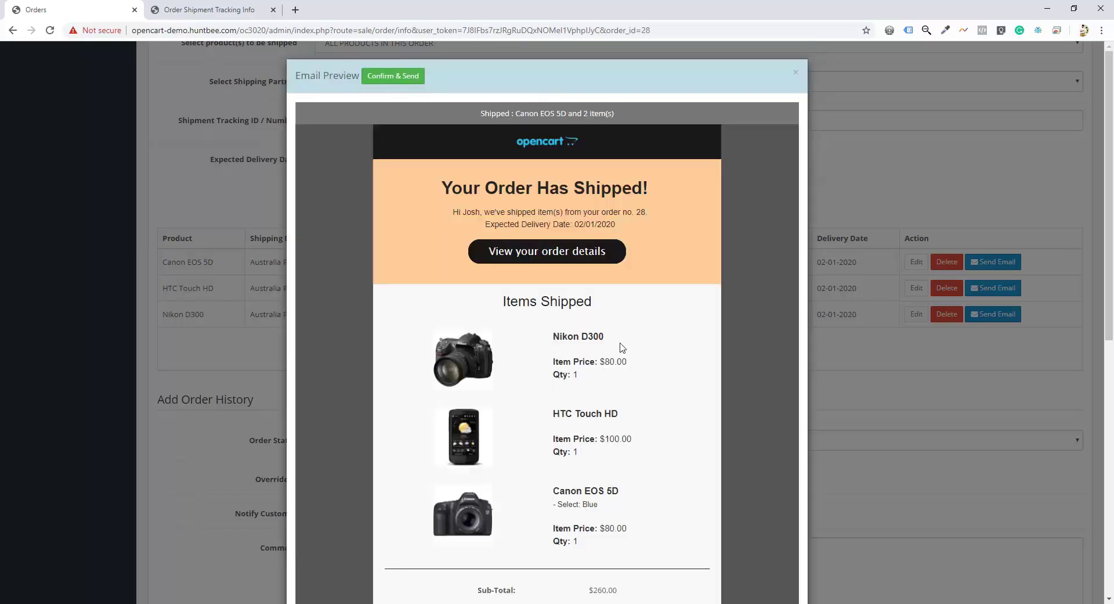
{"action": "scroll", "coordinate": [534, 204], "scroll_direction": "down", "scroll_amount": 3}
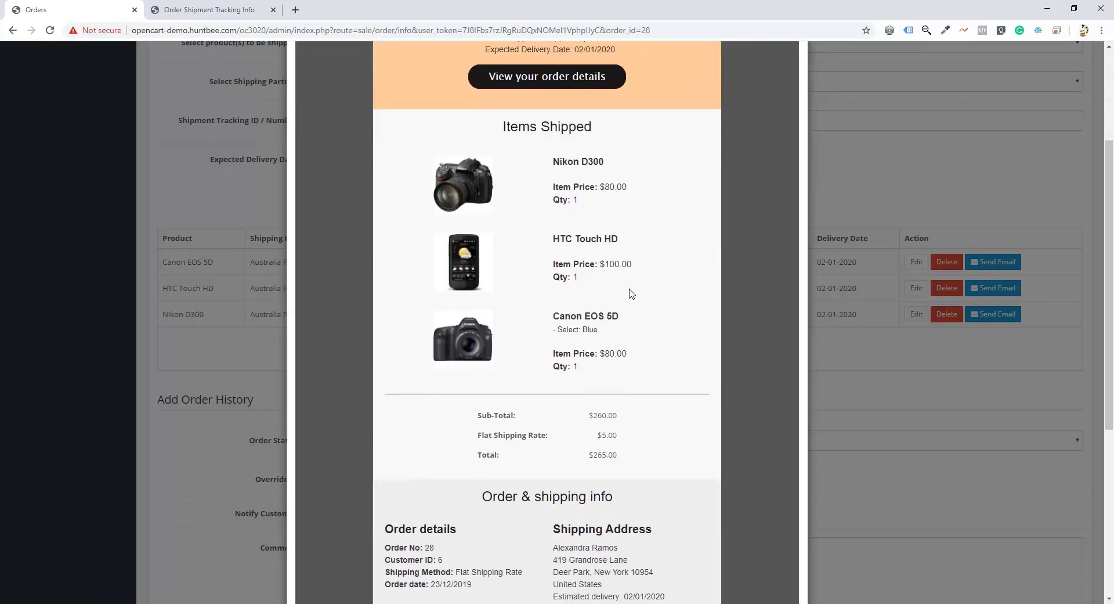
{"action": "scroll", "coordinate": [632, 293], "scroll_direction": "down", "scroll_amount": 5}
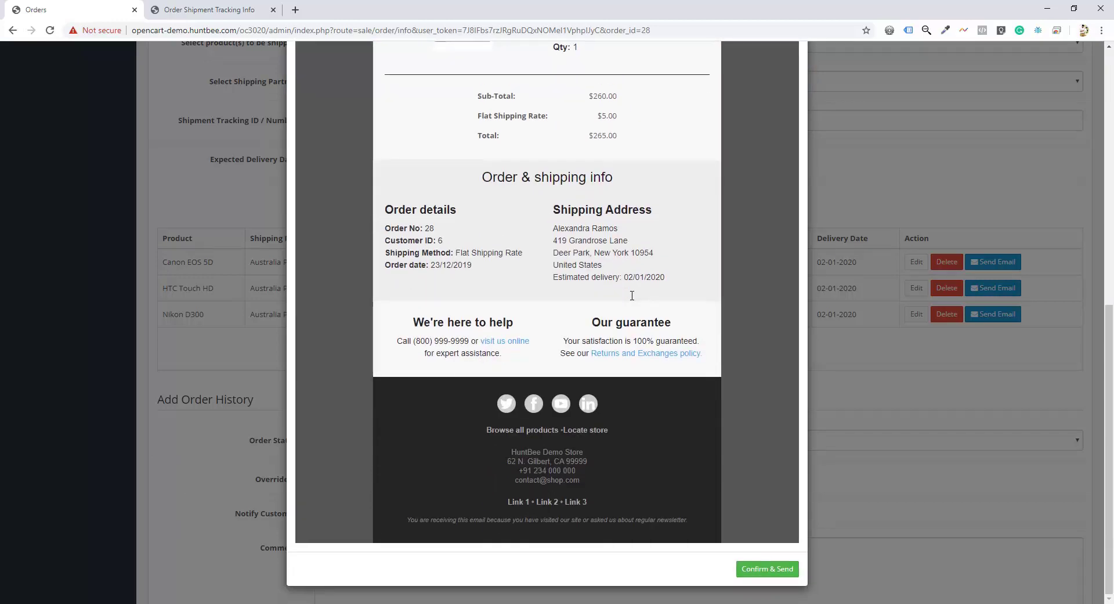
{"action": "scroll", "coordinate": [632, 295], "scroll_direction": "up", "scroll_amount": 8}
{"action": "left_click", "coordinate": [844, 174]}
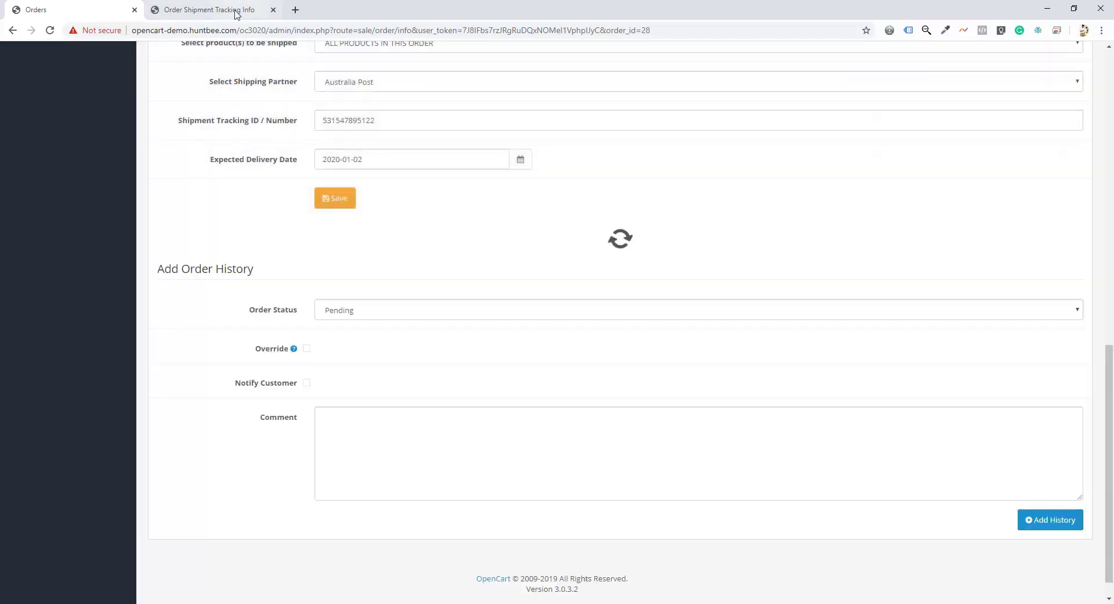
Step: Switch the extension's shipment email template to Sample 3 En, load its sample content, and save the settings
{"action": "left_click", "coordinate": [209, 9]}
{"action": "left_click", "coordinate": [441, 173]}
{"action": "left_click", "coordinate": [487, 219]}
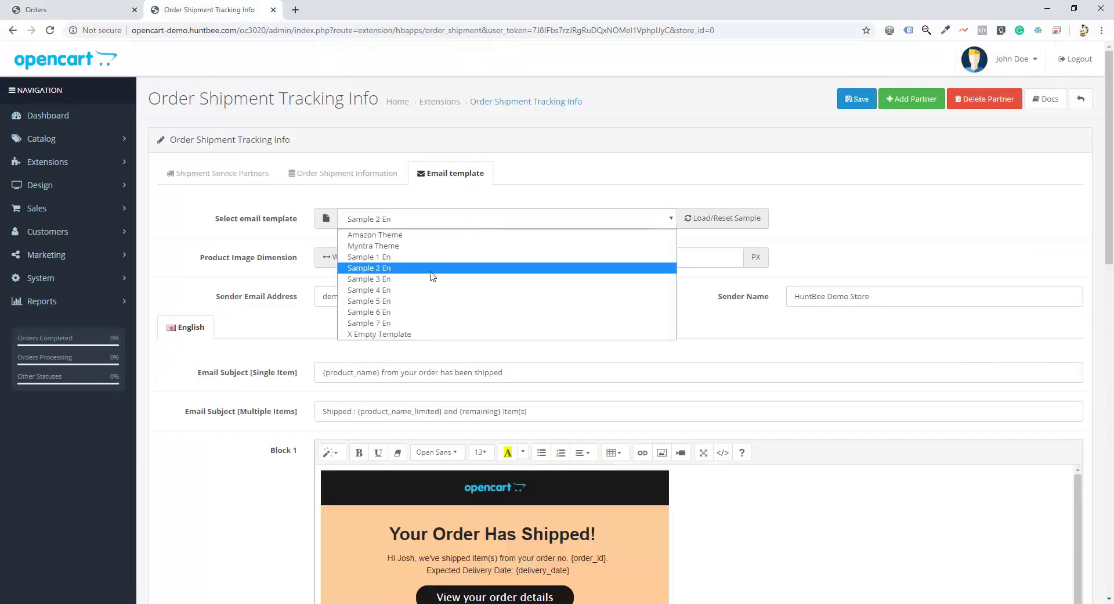
{"action": "left_click", "coordinate": [413, 281]}
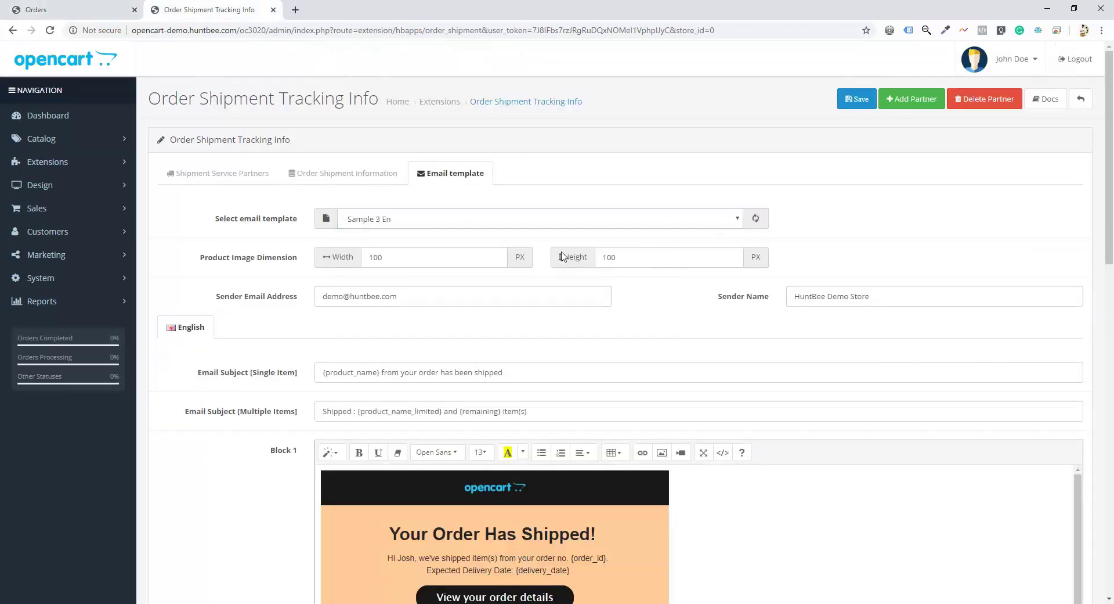
{"action": "left_click", "coordinate": [856, 99]}
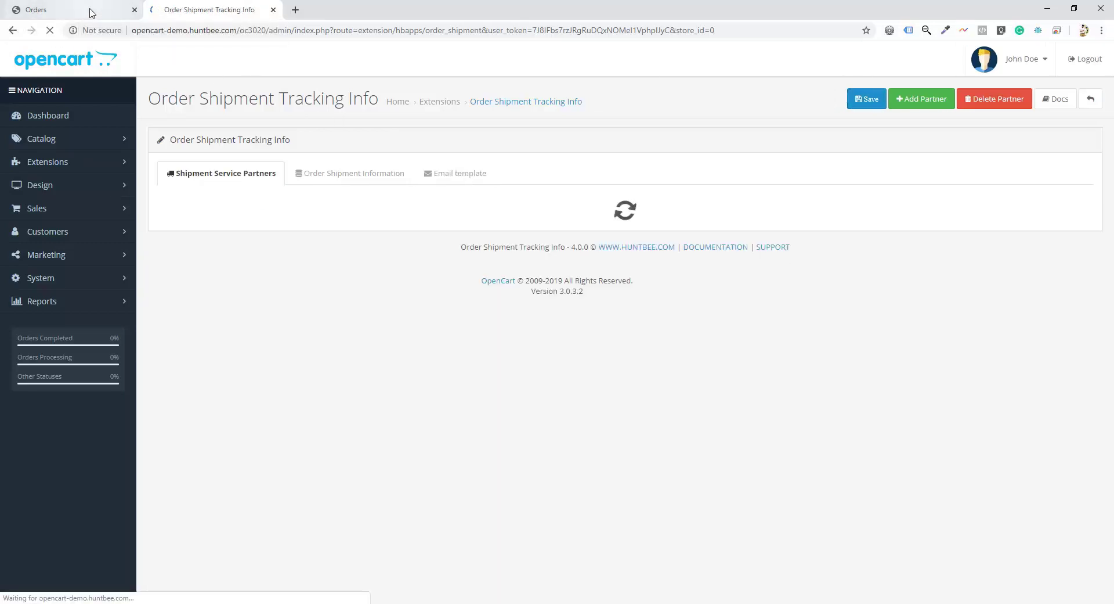
Step: Return to the order, preview the combined shipment email in the Sample 3 En template, and close it without sending
{"action": "left_click", "coordinate": [87, 10]}
{"action": "left_click", "coordinate": [631, 347]}
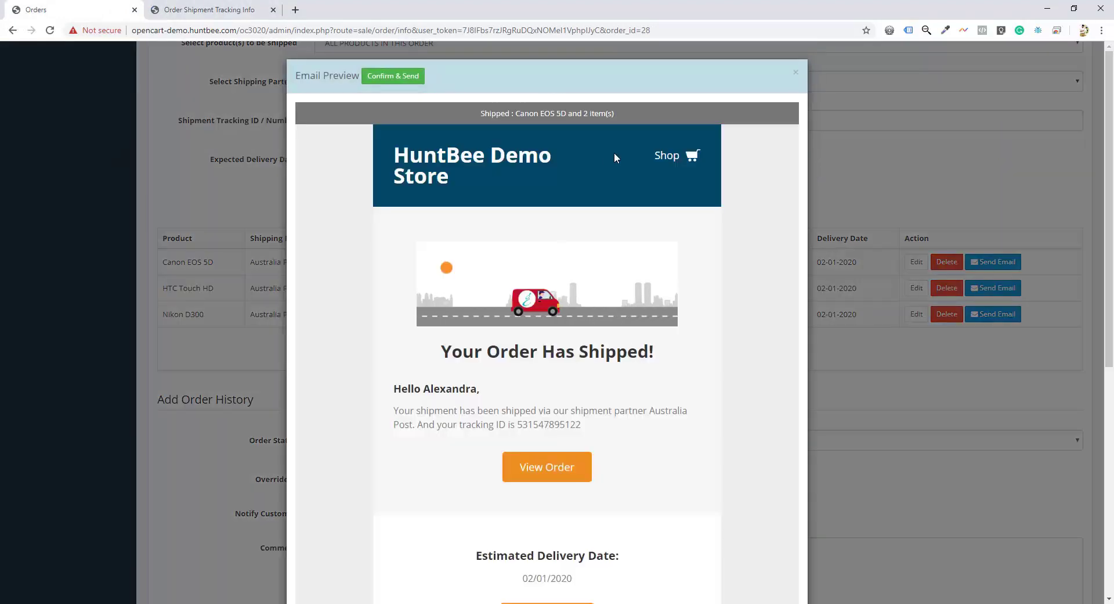
{"action": "scroll", "coordinate": [614, 293], "scroll_direction": "down", "scroll_amount": 3}
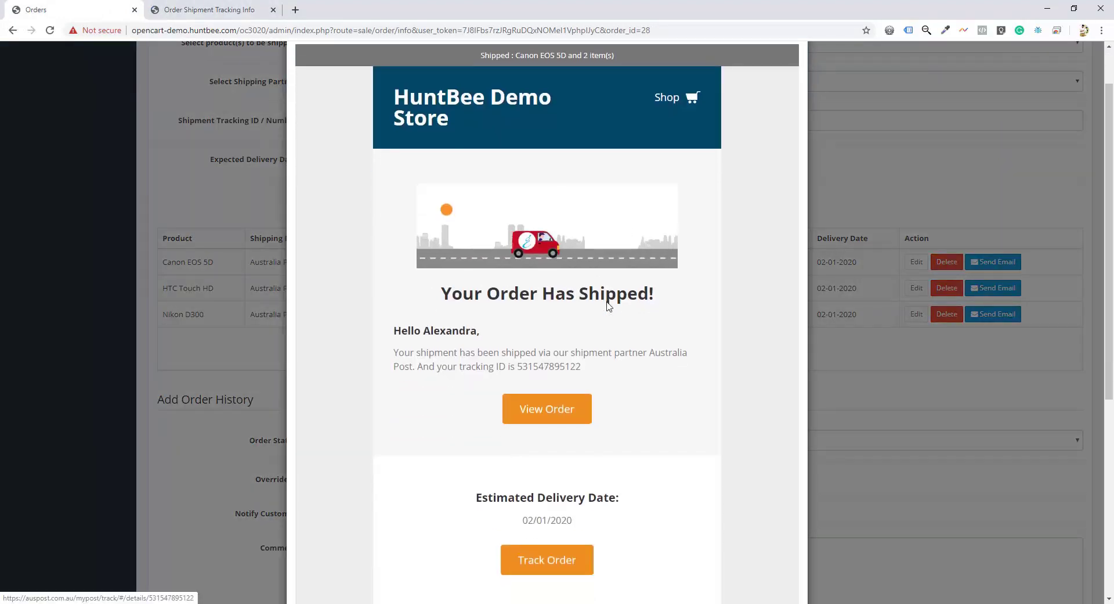
{"action": "scroll", "coordinate": [608, 303], "scroll_direction": "down", "scroll_amount": 4}
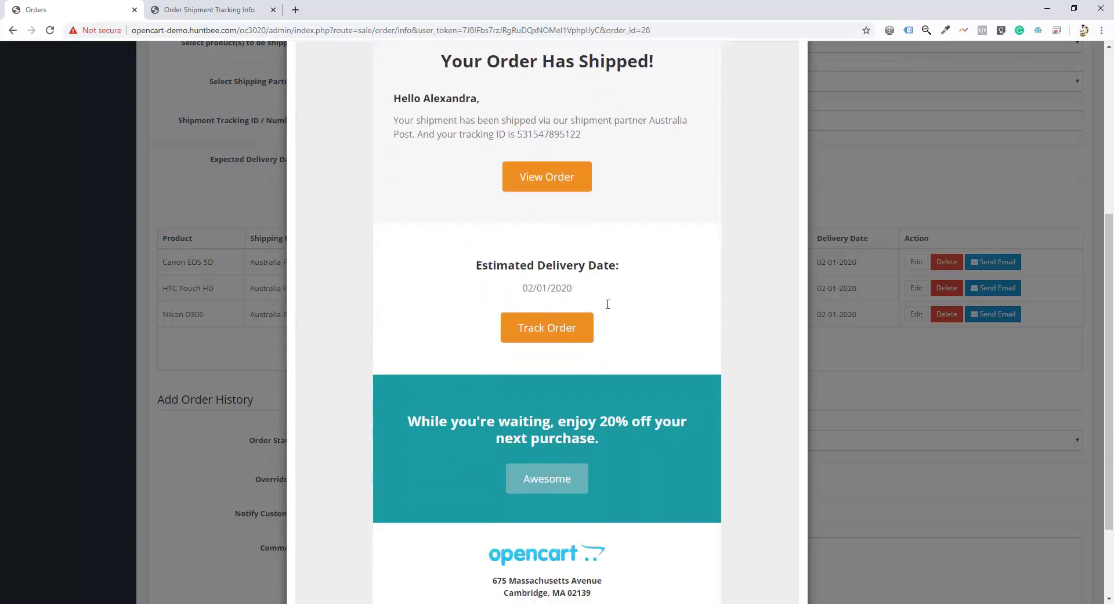
{"action": "scroll", "coordinate": [866, 192], "scroll_direction": "up", "scroll_amount": 8}
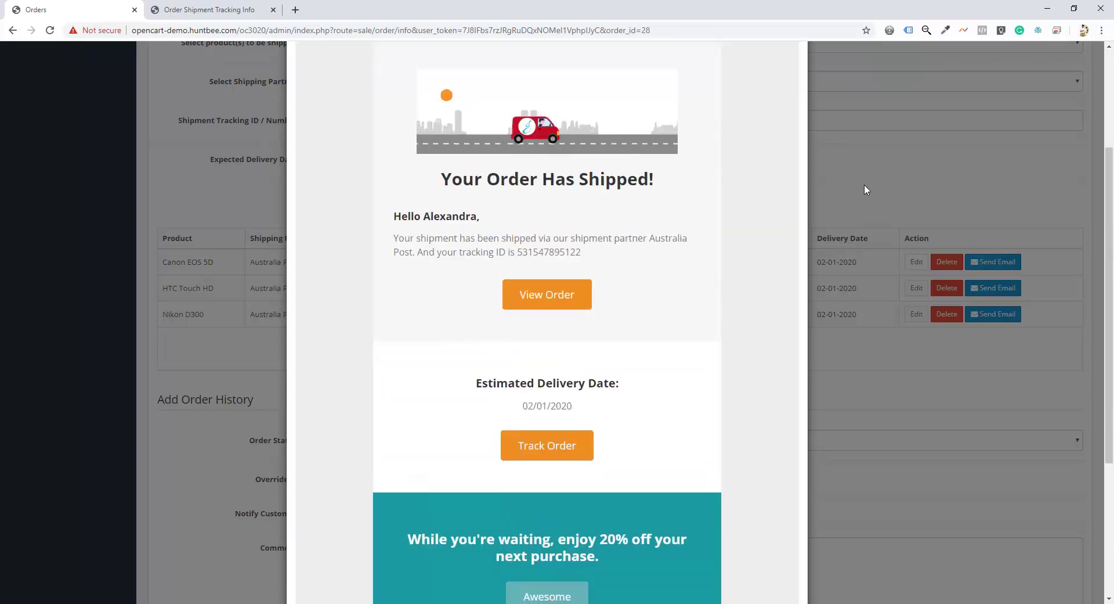
{"action": "left_click", "coordinate": [842, 179]}
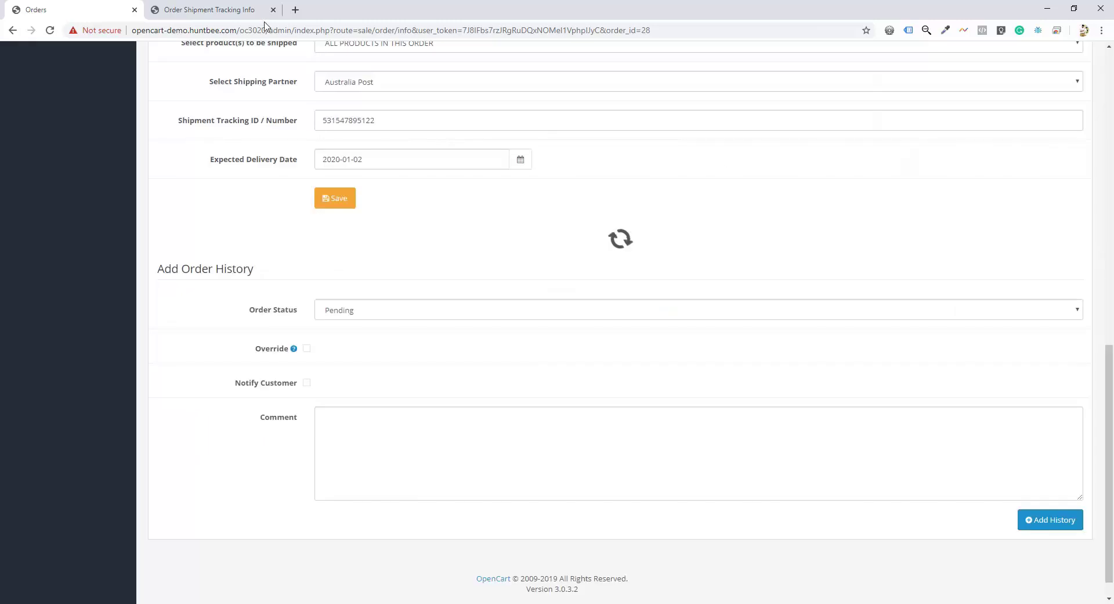
Step: Load the Sample 4 En template as the shipment email in the extension settings and save
{"action": "left_click", "coordinate": [228, 10]}
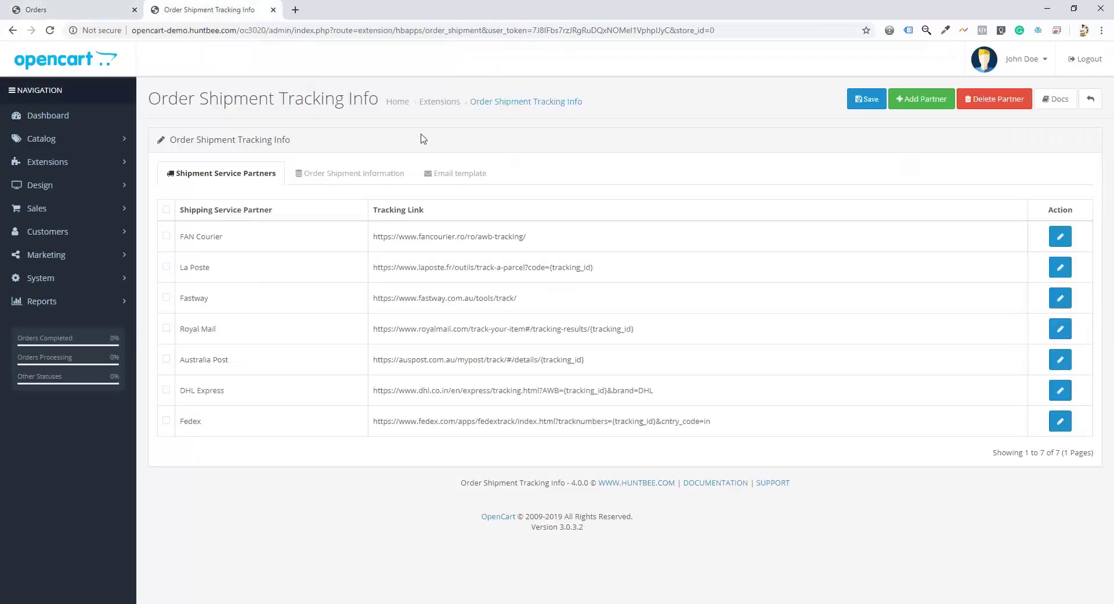
{"action": "left_click", "coordinate": [456, 173]}
{"action": "left_click", "coordinate": [419, 219]}
{"action": "left_click", "coordinate": [464, 267]}
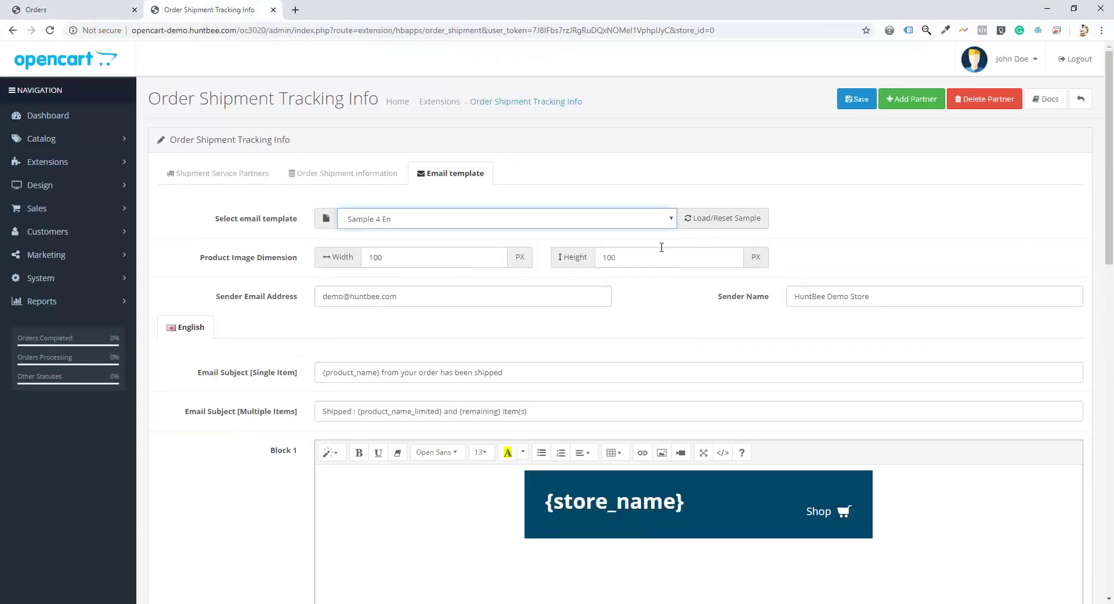
{"action": "left_click", "coordinate": [722, 218]}
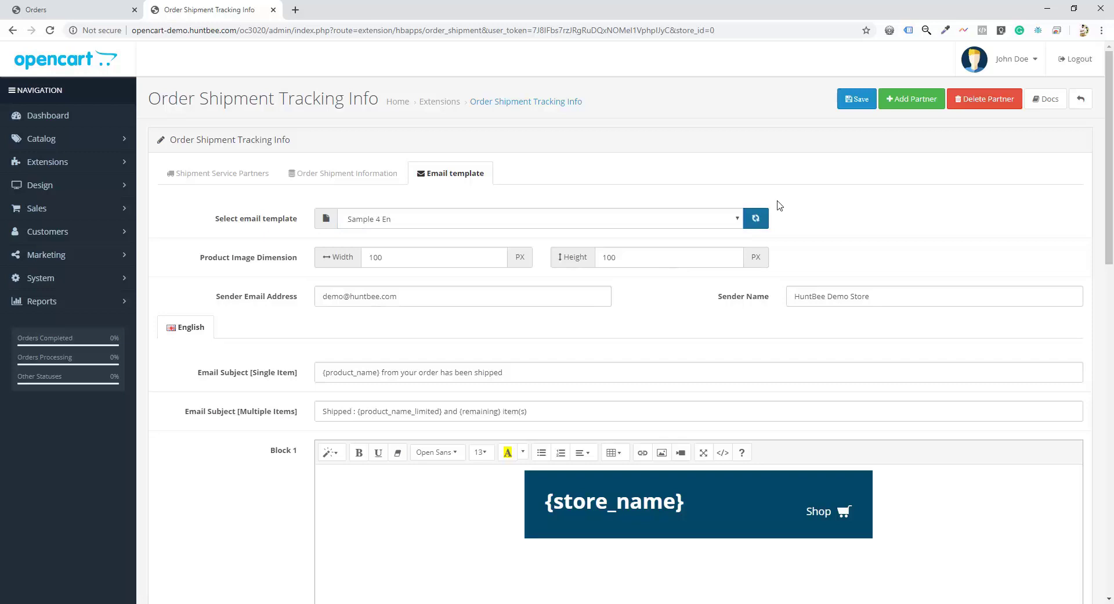
{"action": "left_click", "coordinate": [852, 104]}
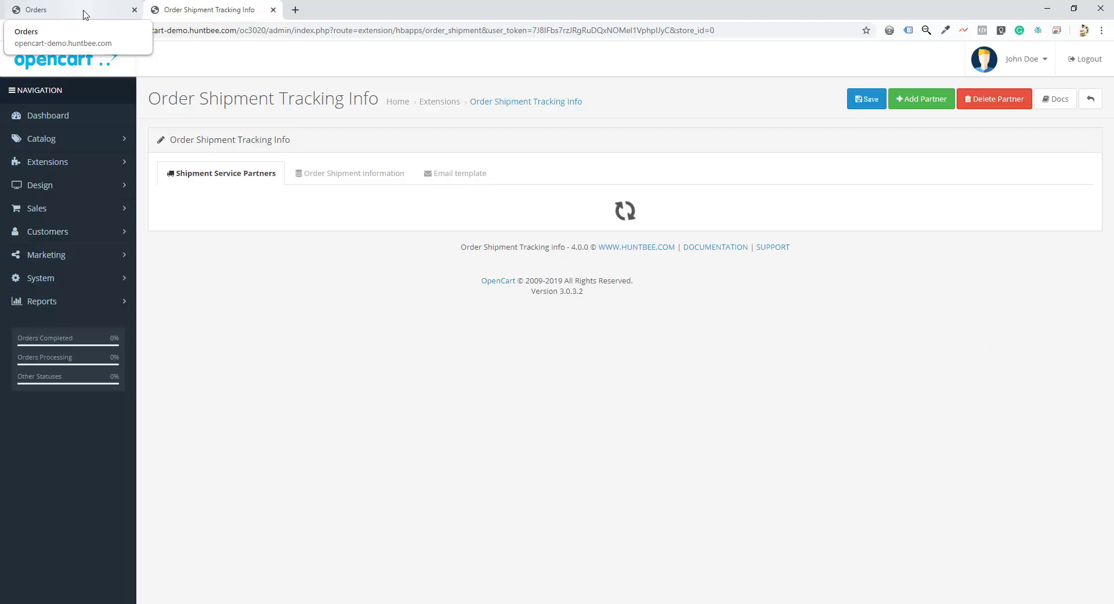
Step: Return to the order, preview the combined shipment email in the Sample 4 En template, and confirm sending it
{"action": "left_click", "coordinate": [85, 14]}
{"action": "left_click", "coordinate": [654, 352]}
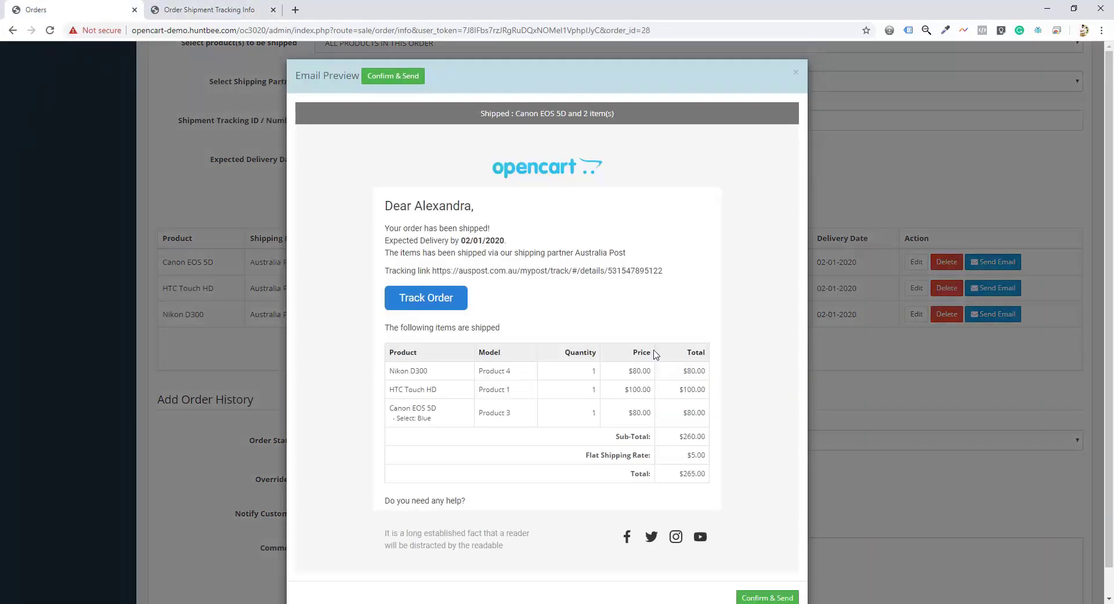
{"action": "scroll", "coordinate": [606, 299], "scroll_direction": "down", "scroll_amount": 1}
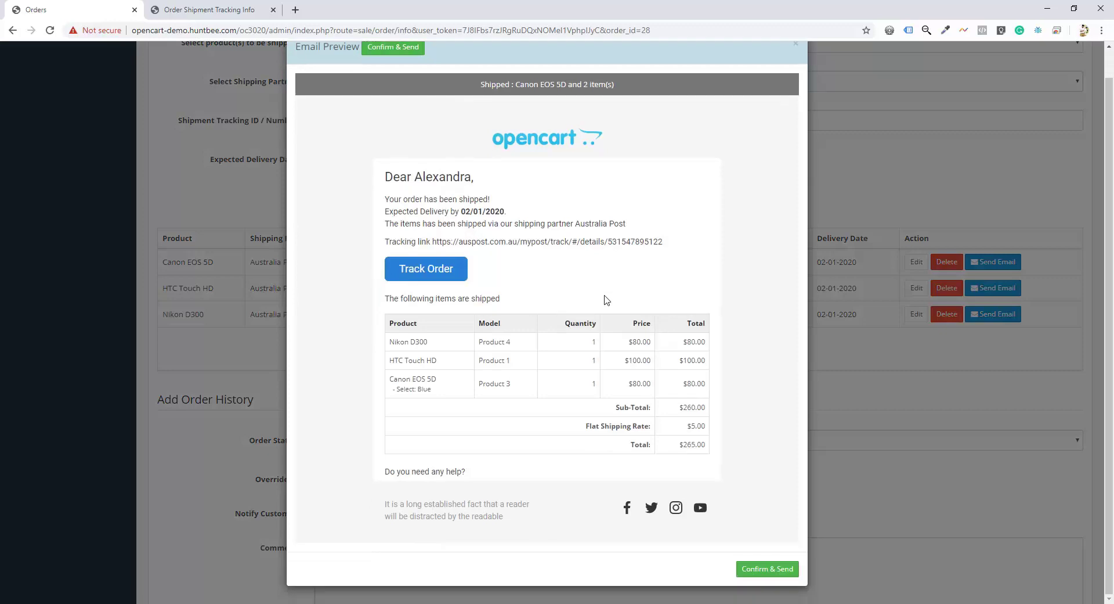
{"action": "left_click", "coordinate": [768, 569]}
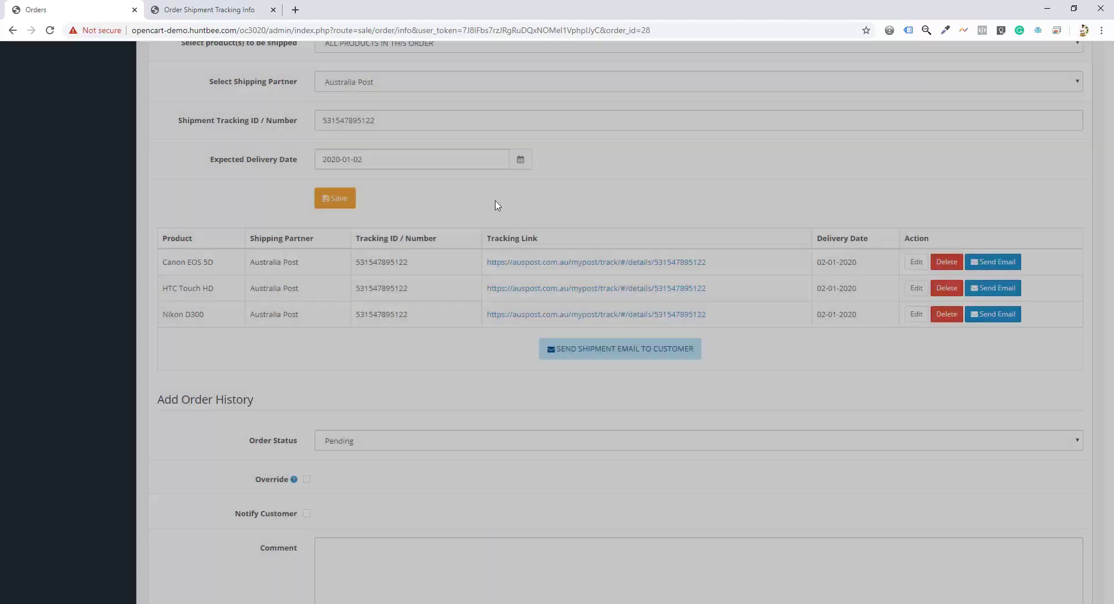
Step: Switch the extension's shipment email template to Sample 5 En, load its sample content, and save the settings
{"action": "left_click", "coordinate": [231, 14]}
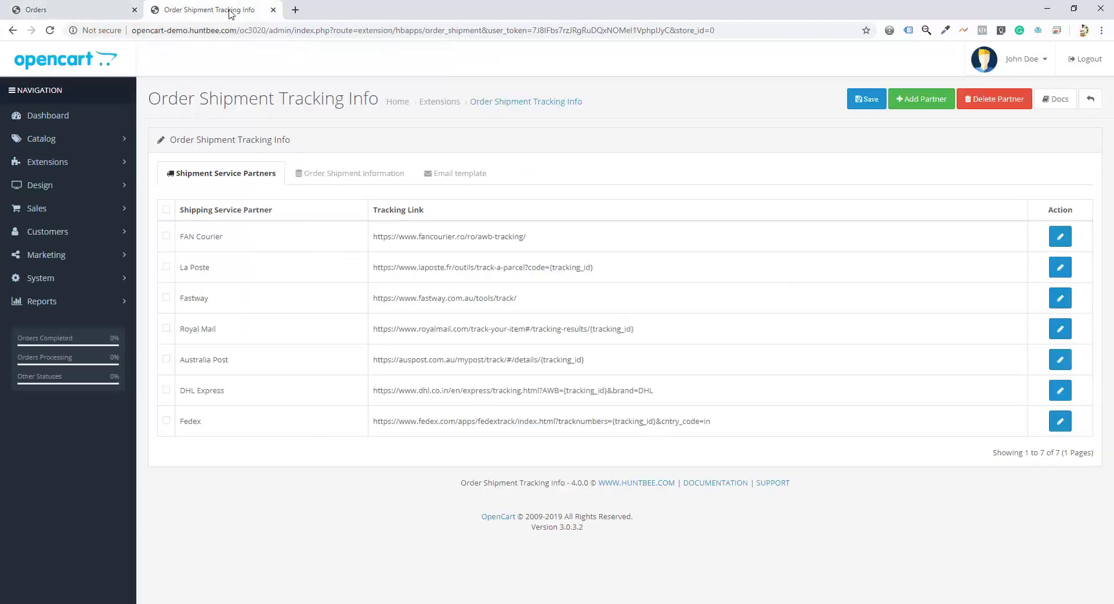
{"action": "left_click", "coordinate": [489, 169]}
{"action": "left_click", "coordinate": [466, 214]}
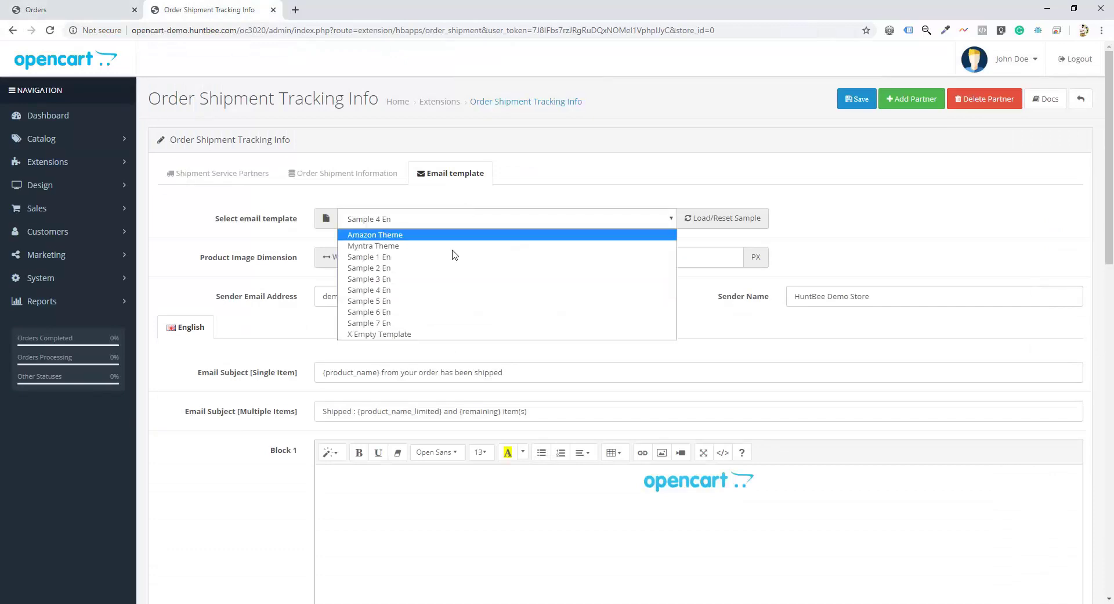
{"action": "left_click", "coordinate": [427, 301]}
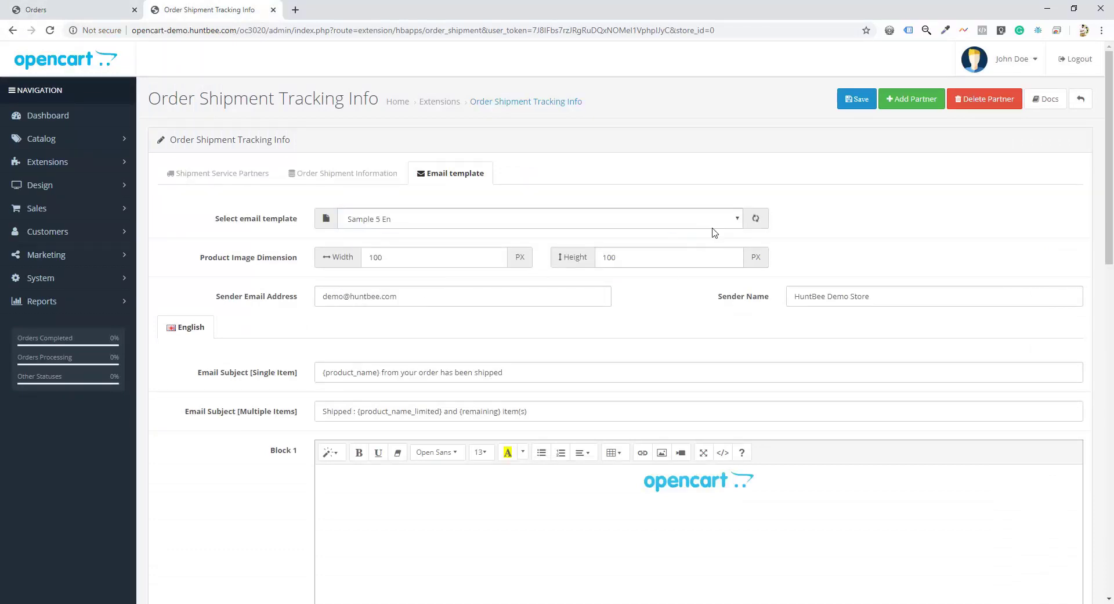
{"action": "left_click", "coordinate": [852, 105]}
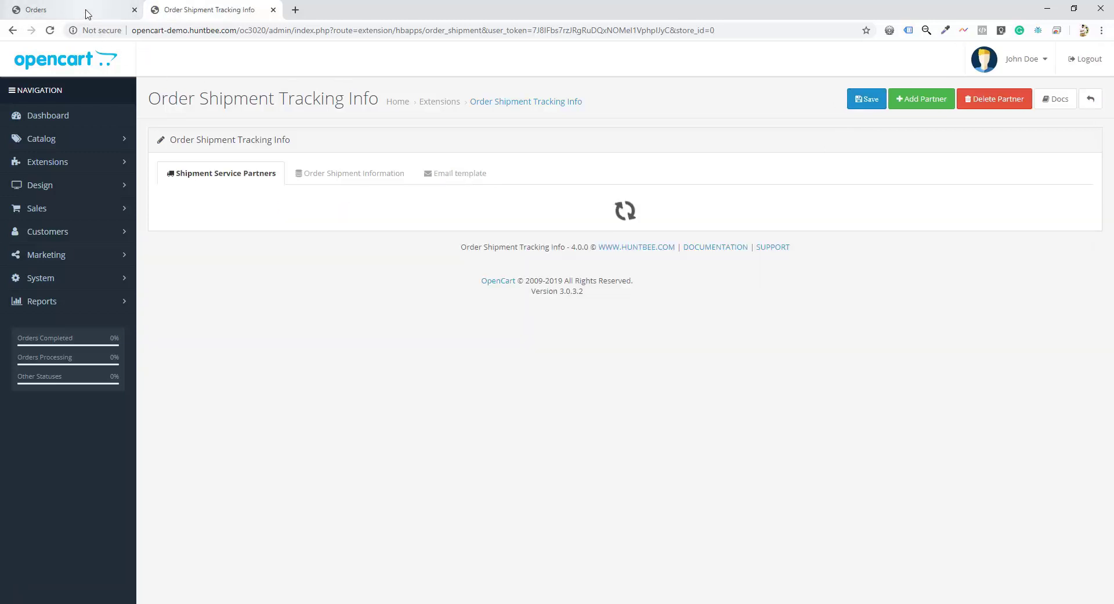
Step: Return to the order, preview the combined shipment email in the Sample 5 En template, and close it without sending
{"action": "left_click", "coordinate": [88, 10]}
{"action": "left_click", "coordinate": [576, 348]}
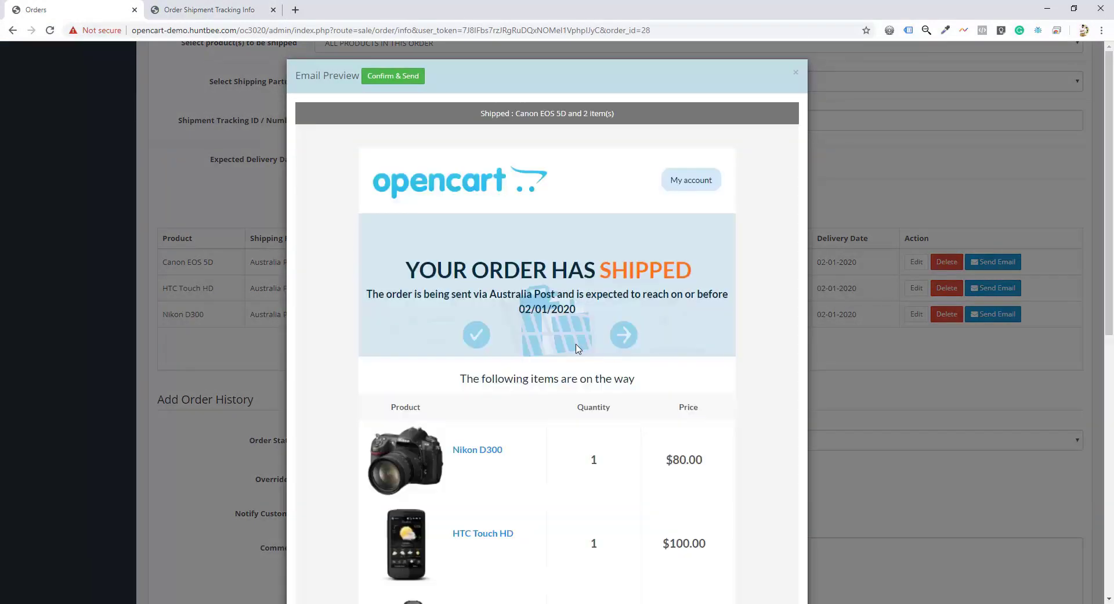
{"action": "scroll", "coordinate": [550, 215], "scroll_direction": "down", "scroll_amount": 8}
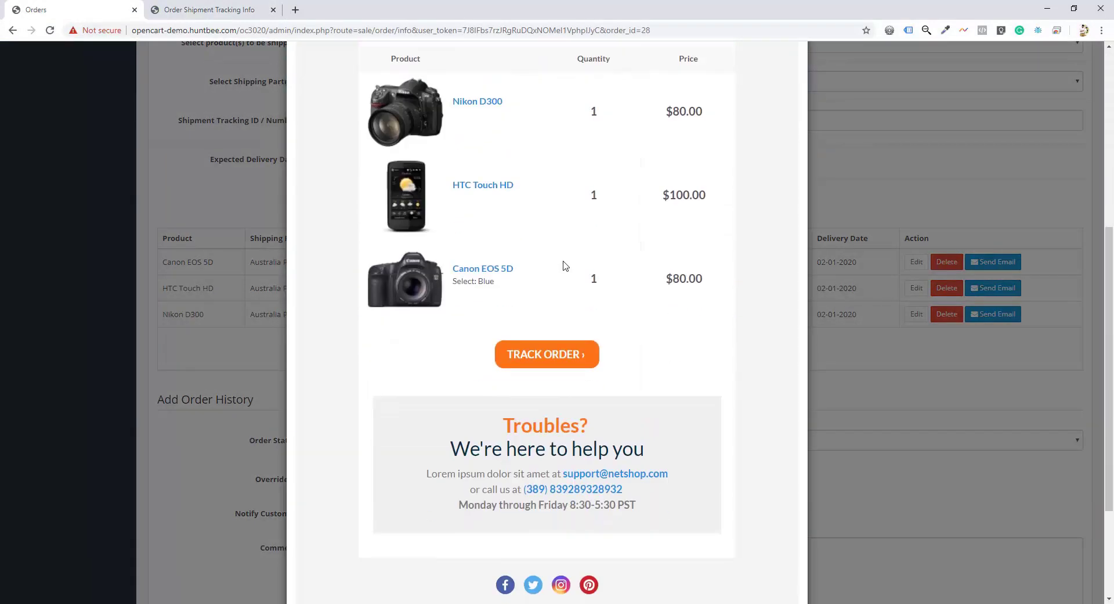
{"action": "scroll", "coordinate": [566, 268], "scroll_direction": "up", "scroll_amount": 8}
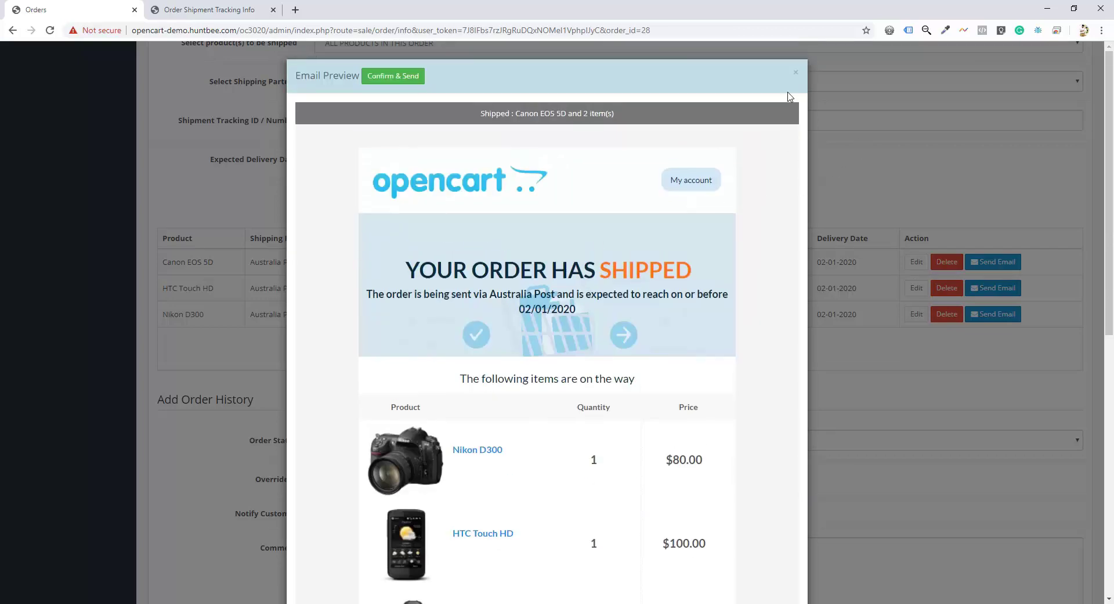
{"action": "left_click", "coordinate": [796, 75]}
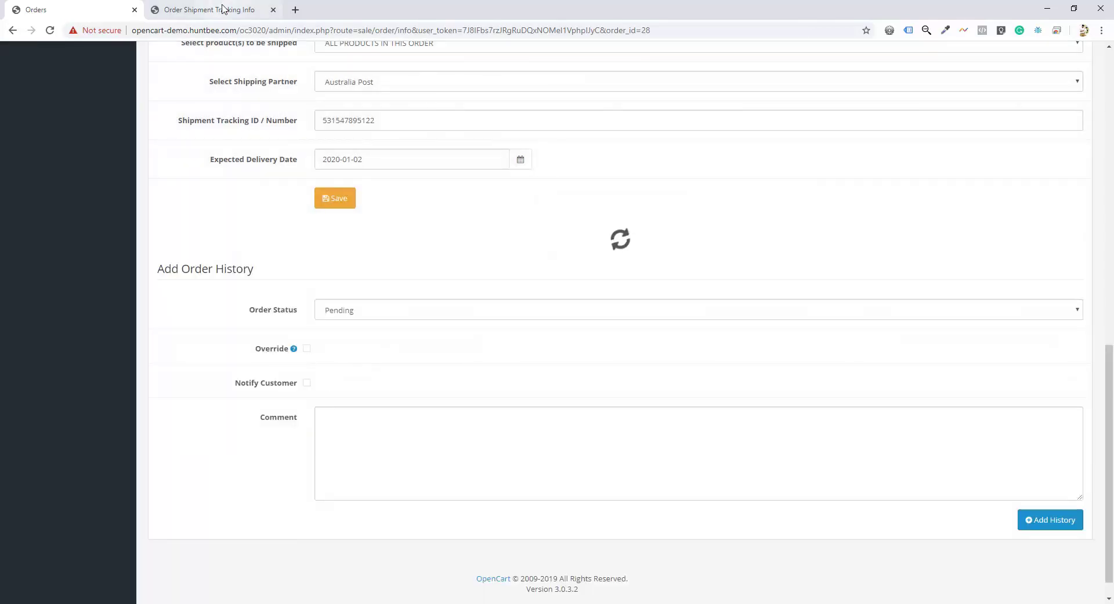
Step: Load the Sample 6 En template as the shipment email in the extension settings and save
{"action": "left_click", "coordinate": [223, 9]}
{"action": "left_click", "coordinate": [460, 174]}
{"action": "left_click", "coordinate": [468, 219]}
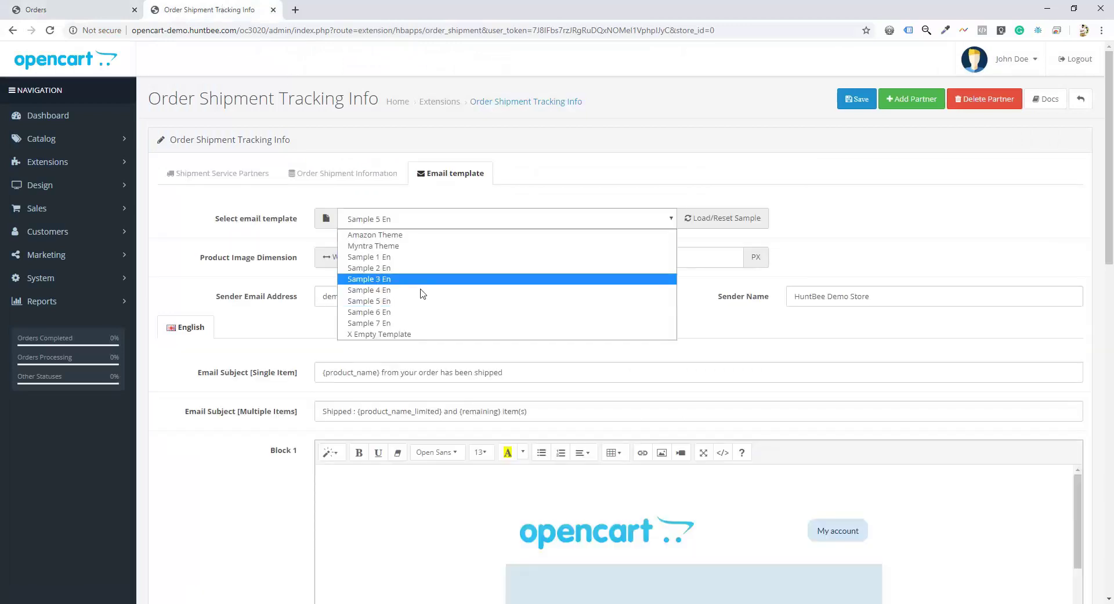
{"action": "left_click", "coordinate": [412, 313]}
{"action": "left_click", "coordinate": [701, 227]}
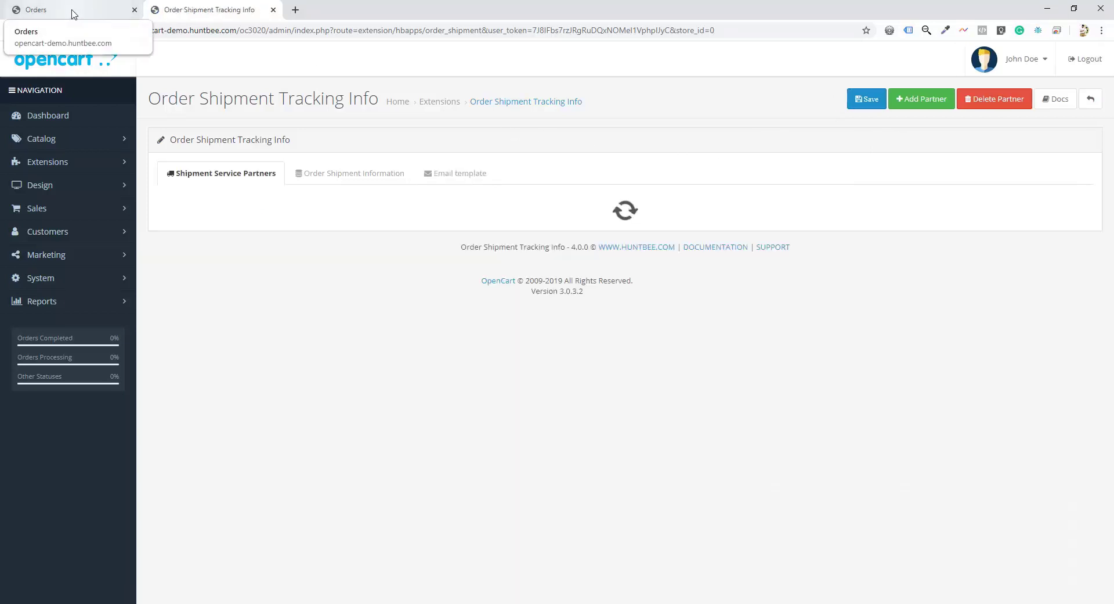
Step: Return to the order, preview the combined shipment email in the Sample 6 En template, and dismiss the preview
{"action": "left_click", "coordinate": [73, 14]}
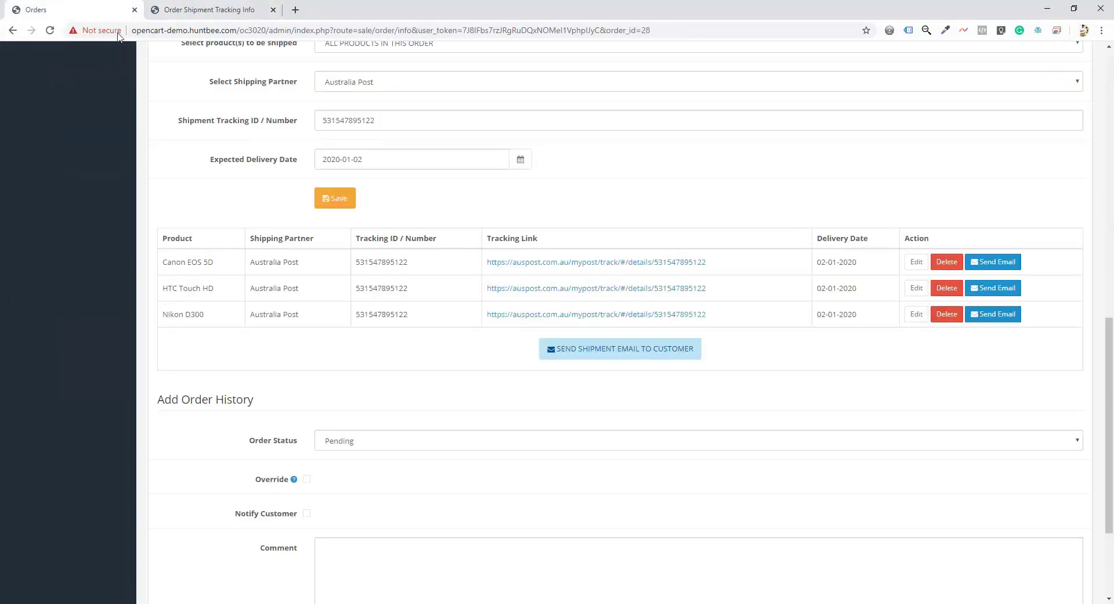
{"action": "left_click", "coordinate": [582, 350]}
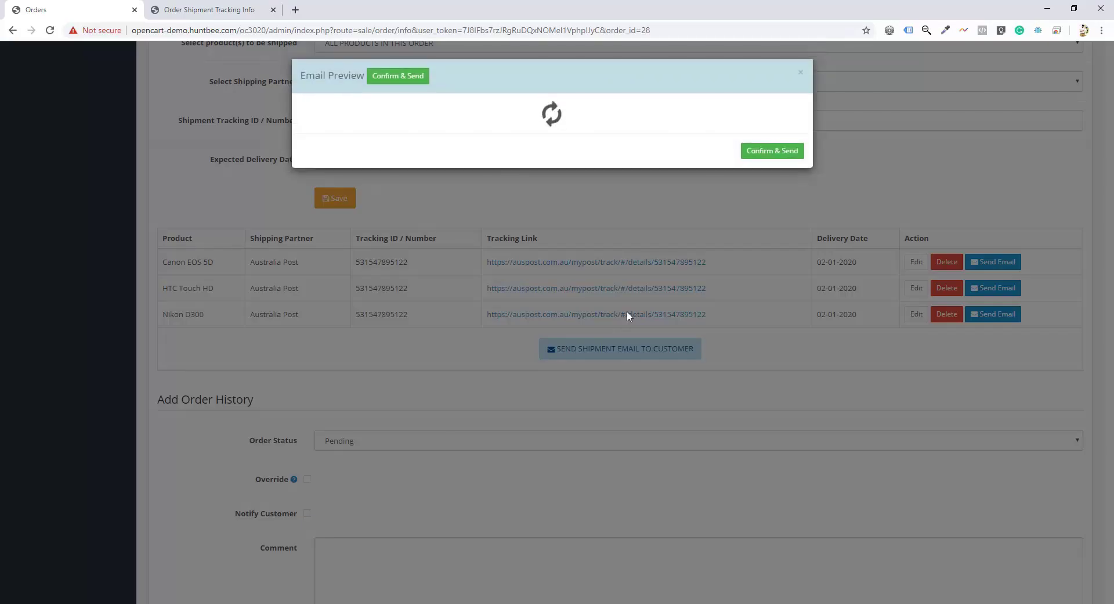
{"action": "scroll", "coordinate": [679, 268], "scroll_direction": "down", "scroll_amount": 6}
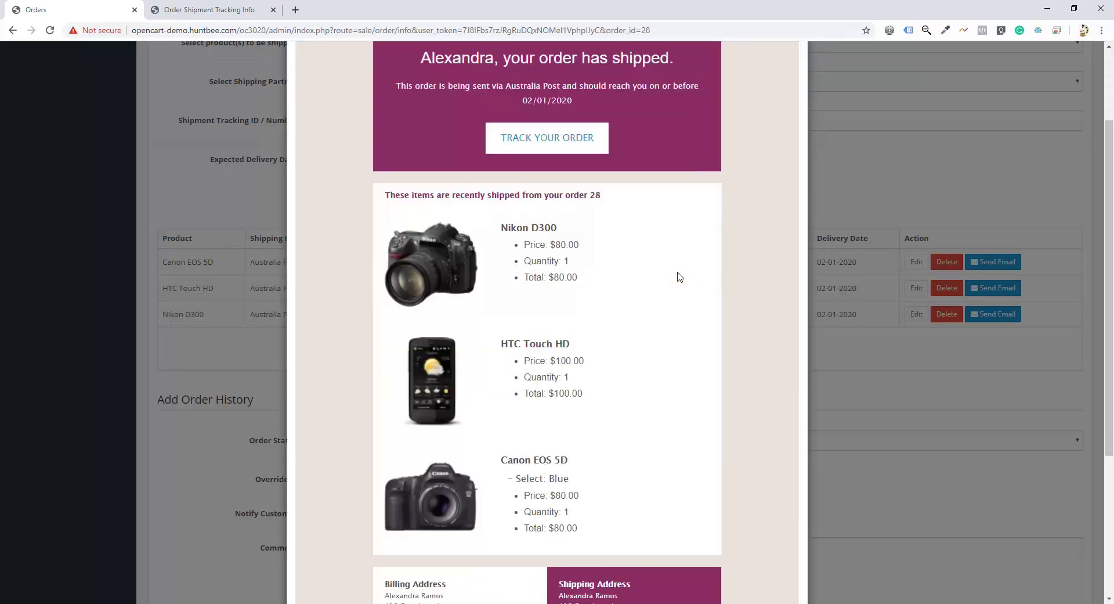
{"action": "scroll", "coordinate": [698, 274], "scroll_direction": "up", "scroll_amount": 6}
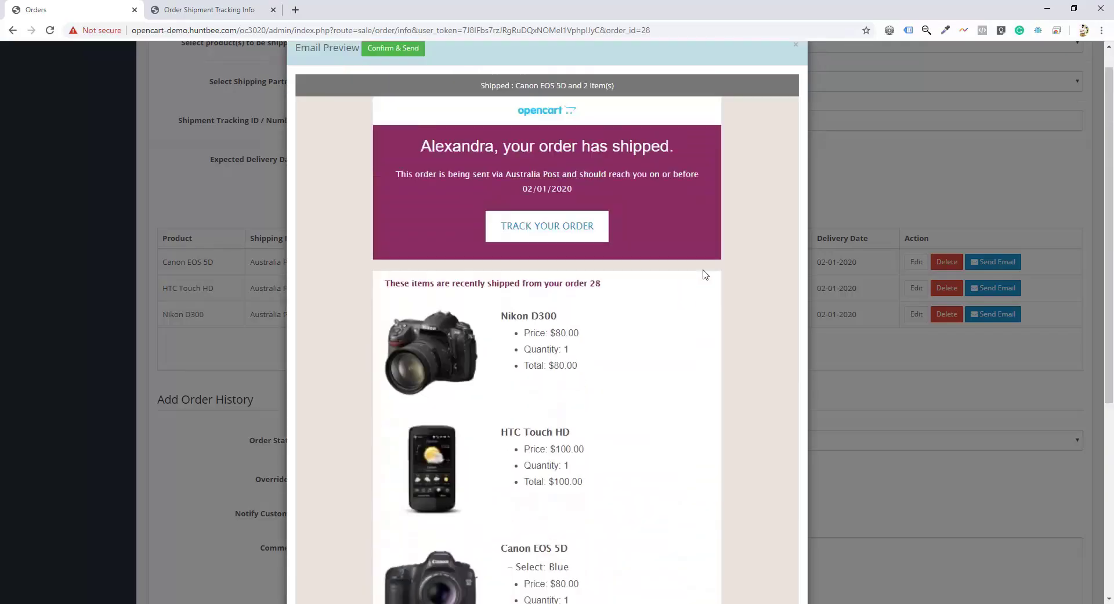
{"action": "left_click", "coordinate": [834, 185]}
Step: Set the extension's email template to Sample 7 En, load its sample content, and save the settings
{"action": "left_click", "coordinate": [222, 10]}
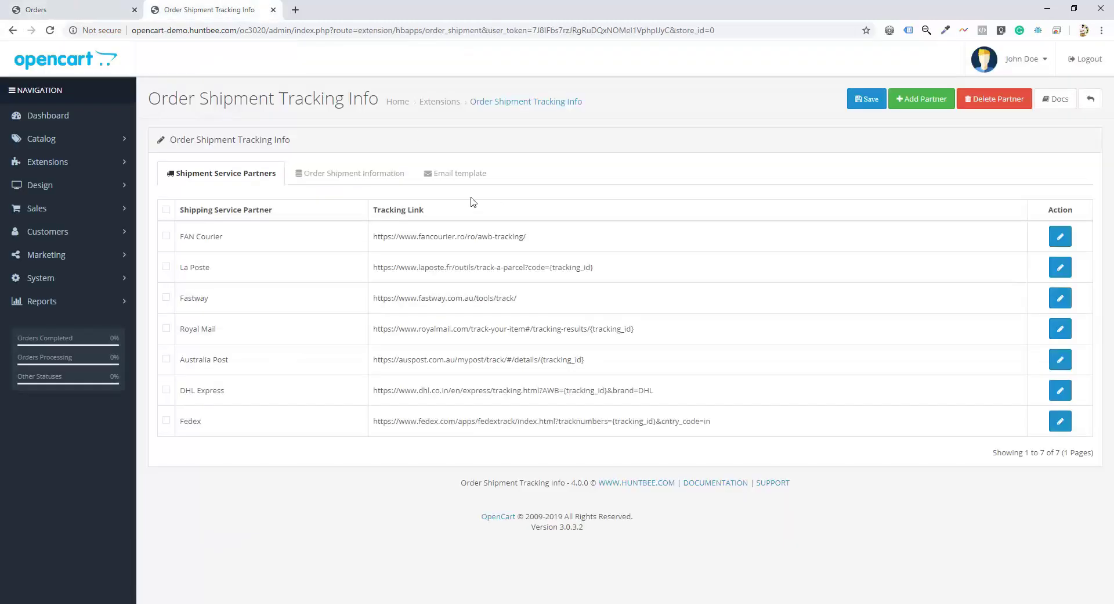
{"action": "left_click", "coordinate": [457, 173]}
{"action": "left_click", "coordinate": [461, 221]}
{"action": "left_click", "coordinate": [383, 323]}
{"action": "left_click", "coordinate": [723, 218]}
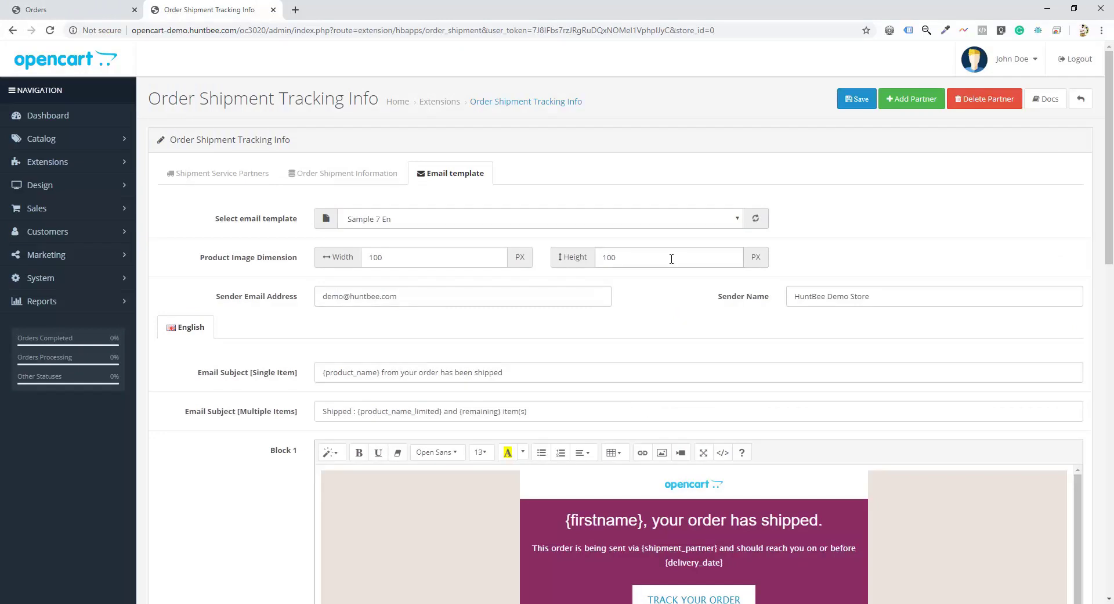
{"action": "left_click", "coordinate": [857, 99]}
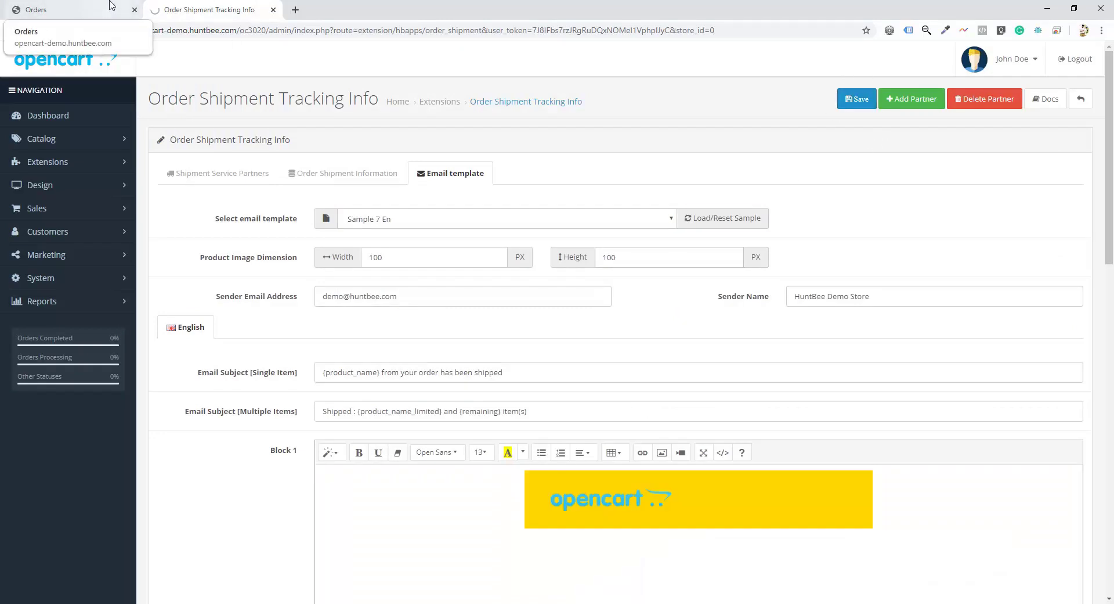
Step: Return to the order, preview the combined shipment email in the Sample 7 En template down to its footer, and close it
{"action": "left_click", "coordinate": [70, 9]}
{"action": "left_click", "coordinate": [649, 349]}
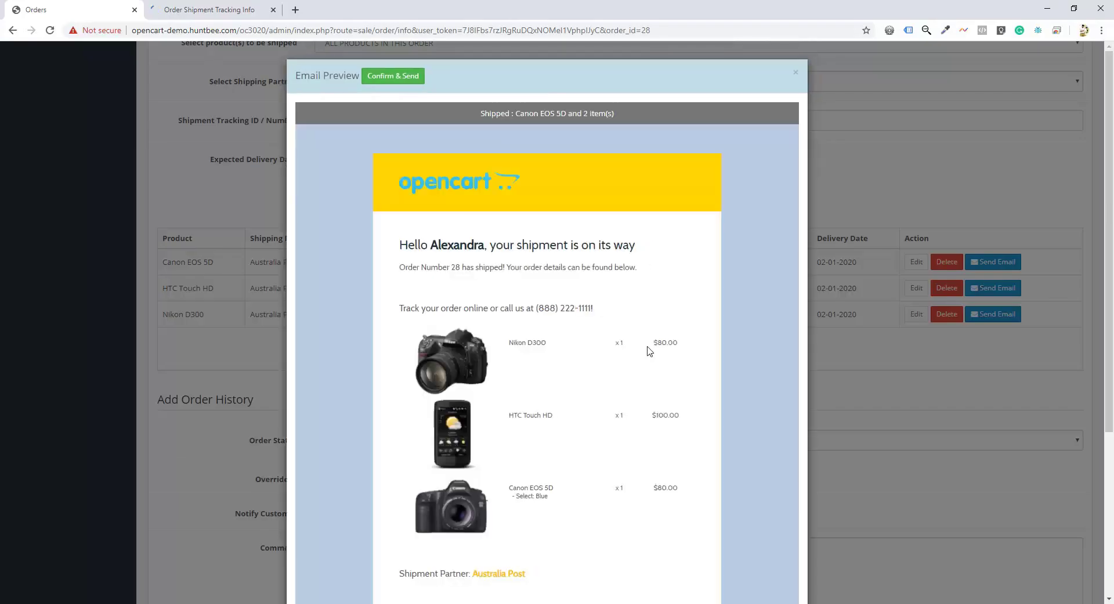
{"action": "scroll", "coordinate": [649, 350], "scroll_direction": "down", "scroll_amount": 4}
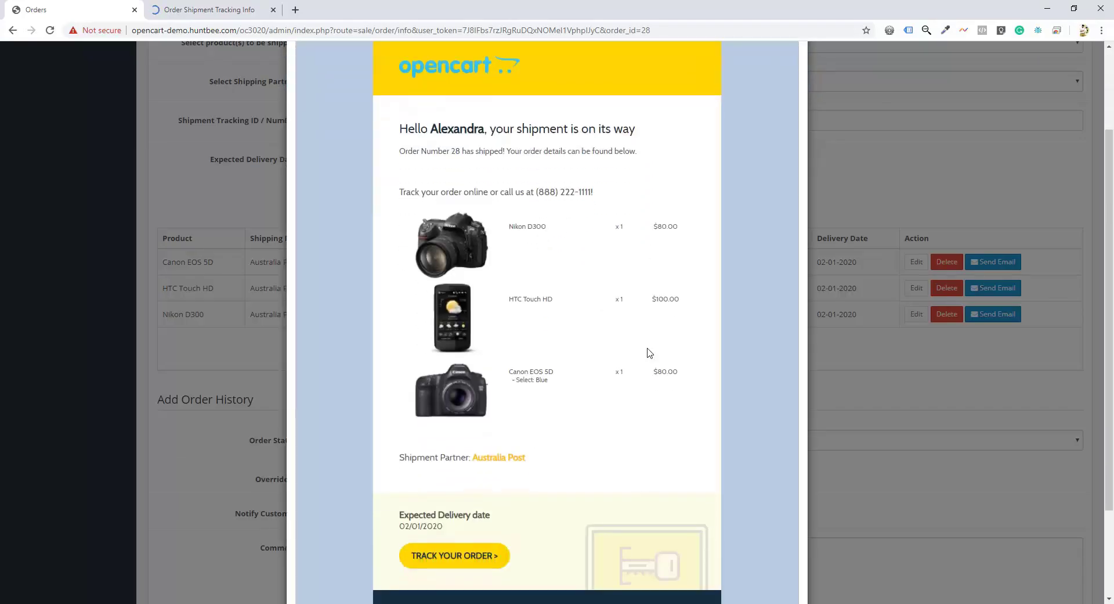
{"action": "scroll", "coordinate": [650, 355], "scroll_direction": "down", "scroll_amount": 1}
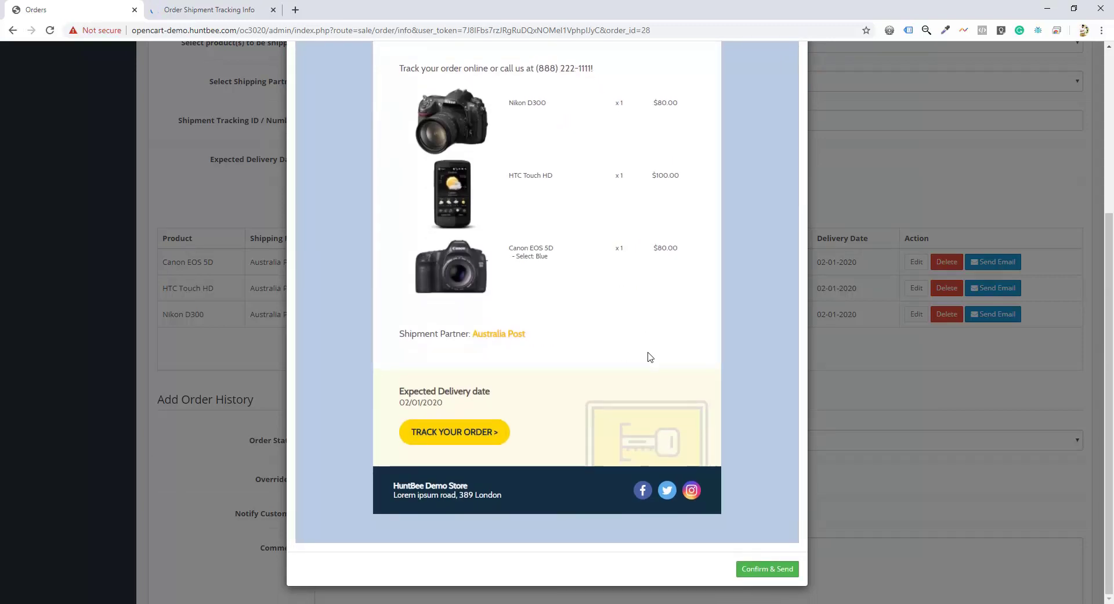
{"action": "scroll", "coordinate": [650, 356], "scroll_direction": "up", "scroll_amount": 4}
{"action": "left_click", "coordinate": [854, 148]}
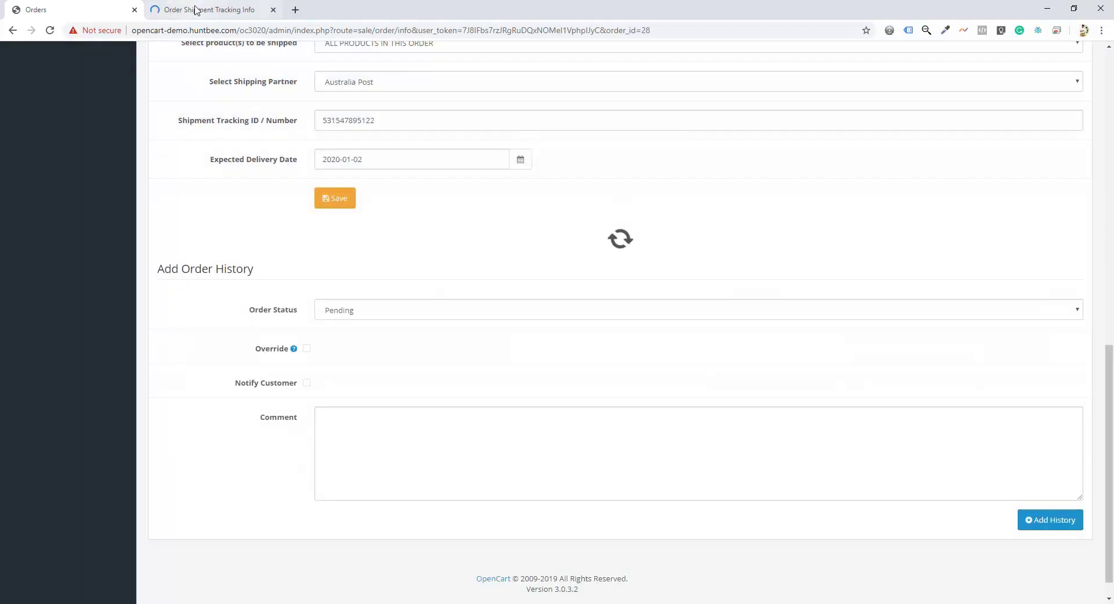
Step: Go back to the extension's email template settings and load the Sample 6 En sample content
{"action": "left_click", "coordinate": [196, 10]}
{"action": "left_click", "coordinate": [447, 183]}
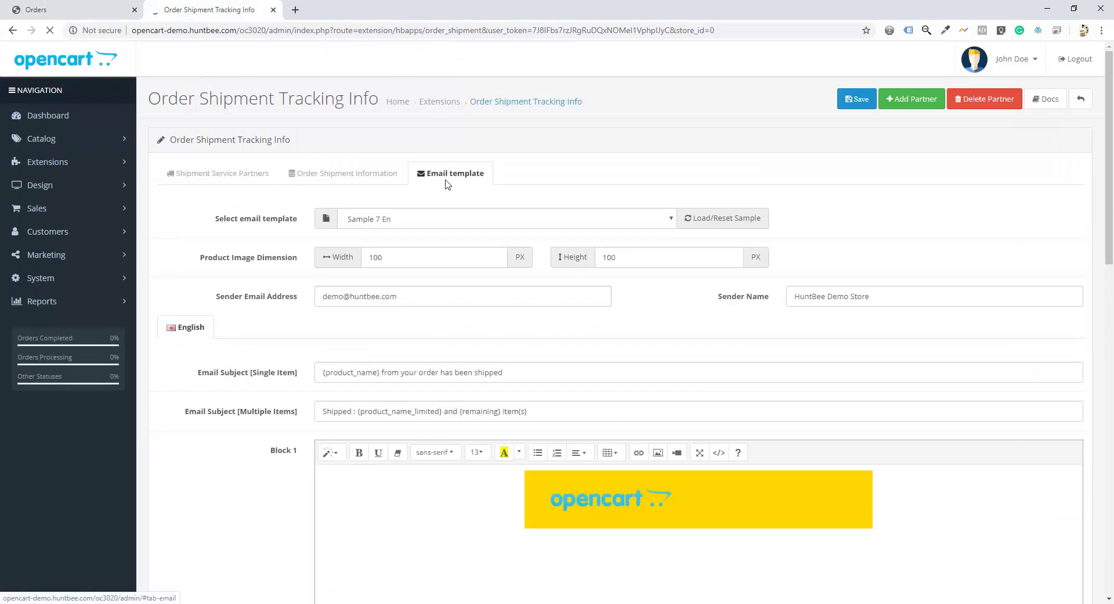
{"action": "left_click", "coordinate": [534, 224]}
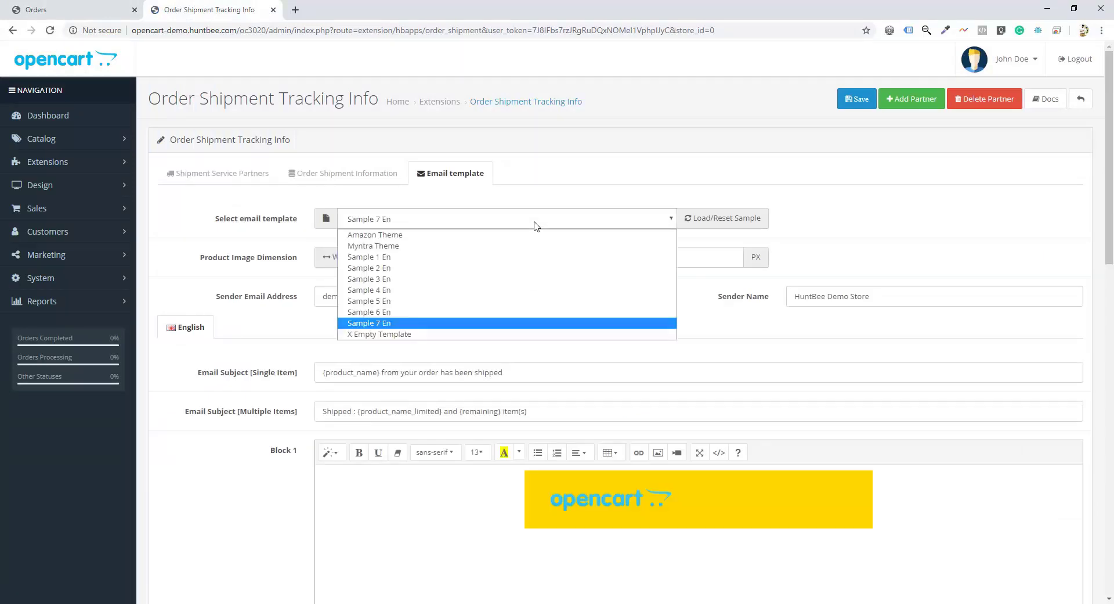
{"action": "left_click", "coordinate": [408, 312]}
{"action": "left_click", "coordinate": [746, 221]}
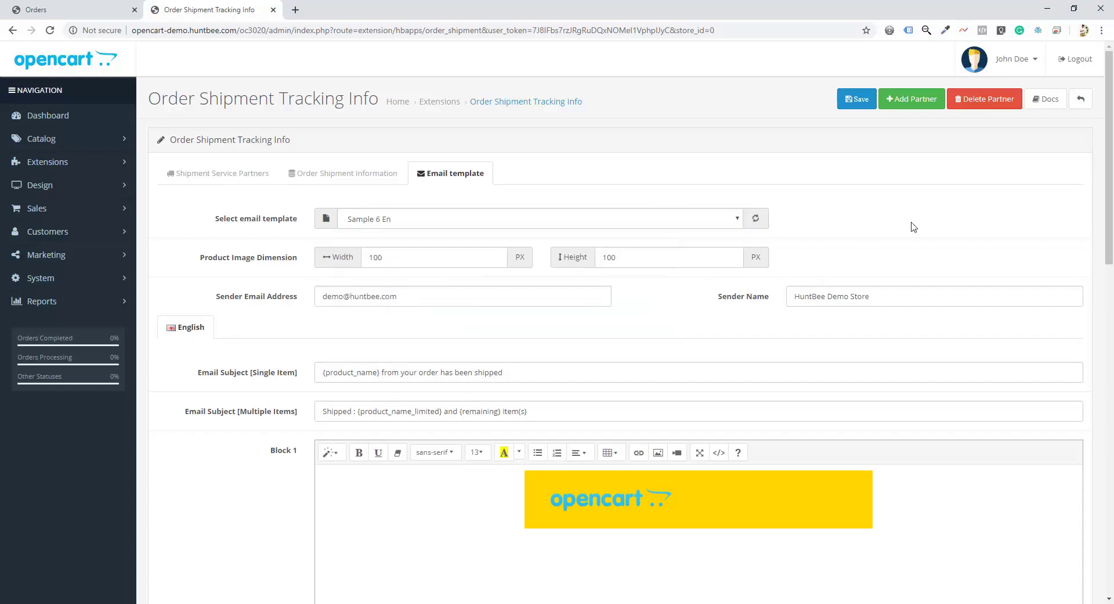
Step: Load the Sample 5 En sample content in the extension's email template settings, review its content blocks, and save
{"action": "scroll", "coordinate": [911, 226], "scroll_direction": "down", "scroll_amount": 1}
{"action": "left_click", "coordinate": [538, 168]}
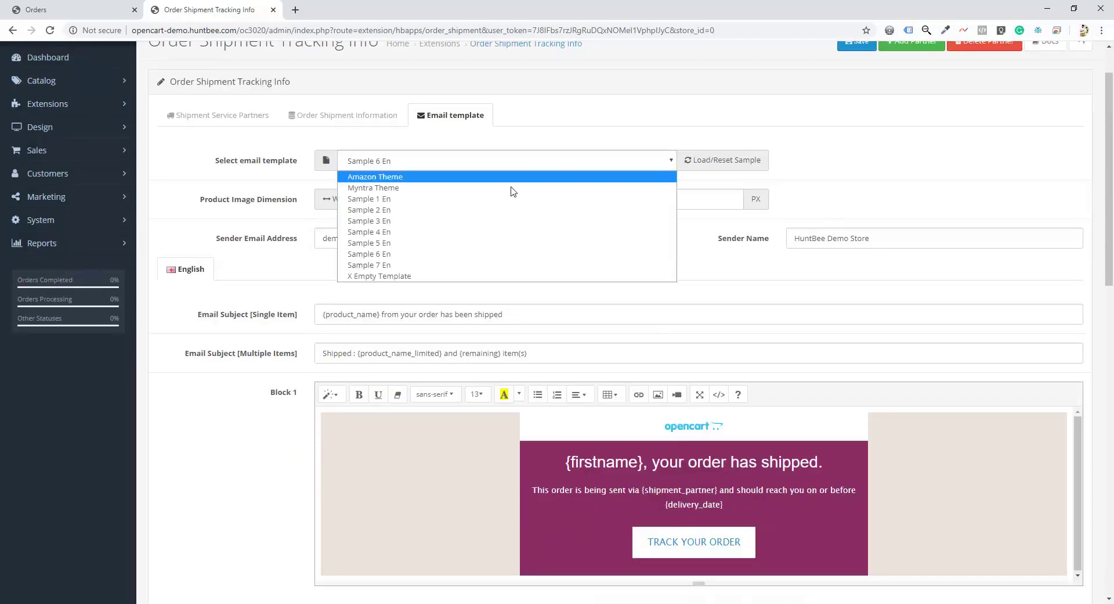
{"action": "left_click", "coordinate": [428, 243]}
{"action": "left_click", "coordinate": [728, 159]}
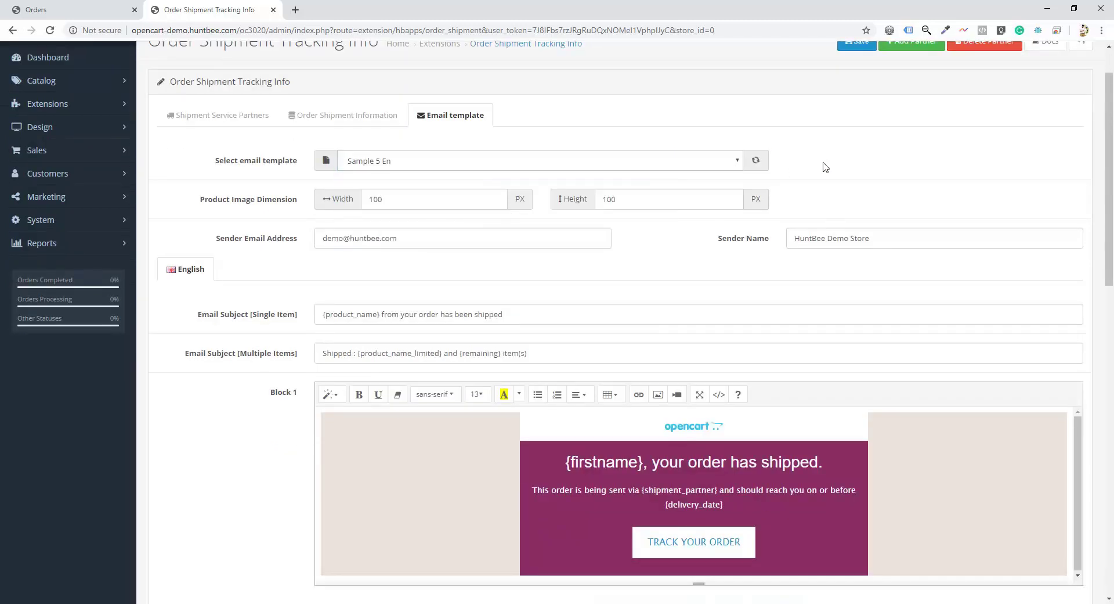
{"action": "scroll", "coordinate": [853, 211], "scroll_direction": "down", "scroll_amount": 4}
{"action": "scroll", "coordinate": [811, 236], "scroll_direction": "down", "scroll_amount": 2}
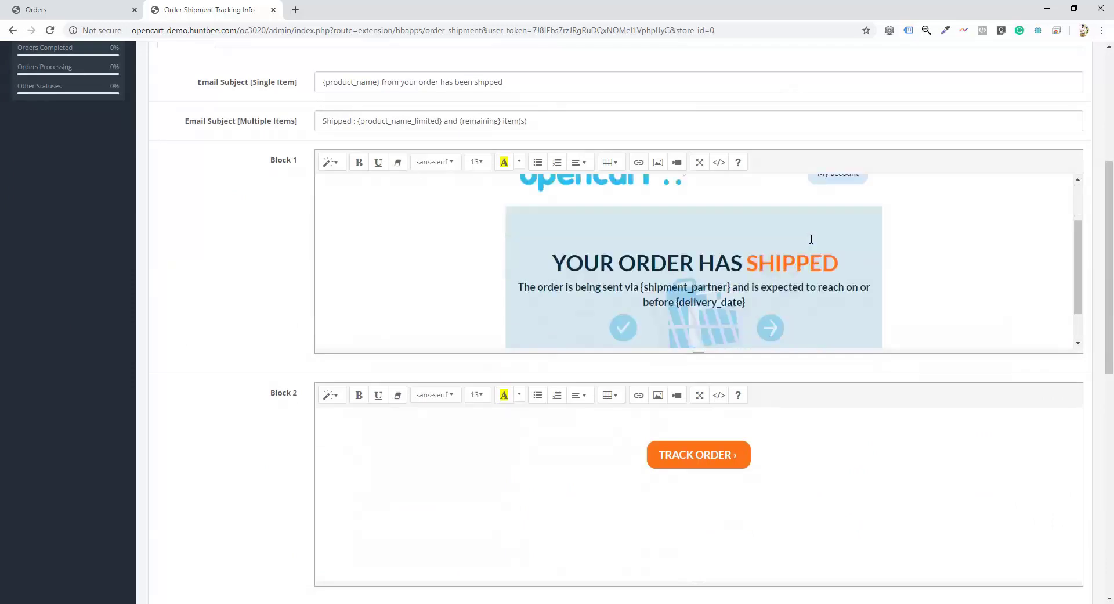
{"action": "scroll", "coordinate": [824, 236], "scroll_direction": "down", "scroll_amount": 5}
{"action": "scroll", "coordinate": [751, 229], "scroll_direction": "up", "scroll_amount": 7}
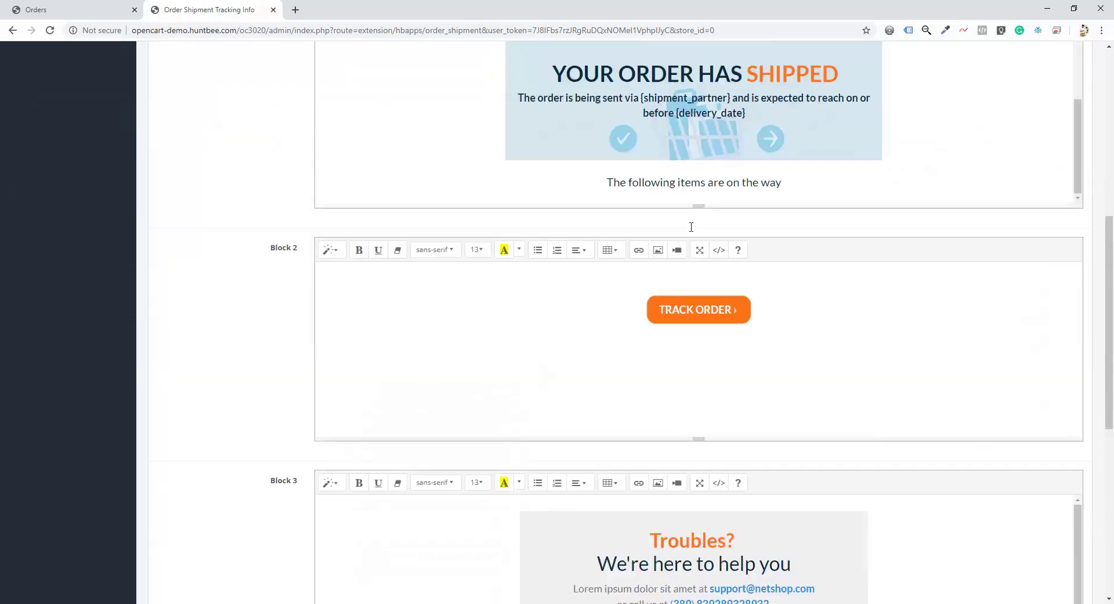
{"action": "scroll", "coordinate": [569, 226], "scroll_direction": "up", "scroll_amount": 3}
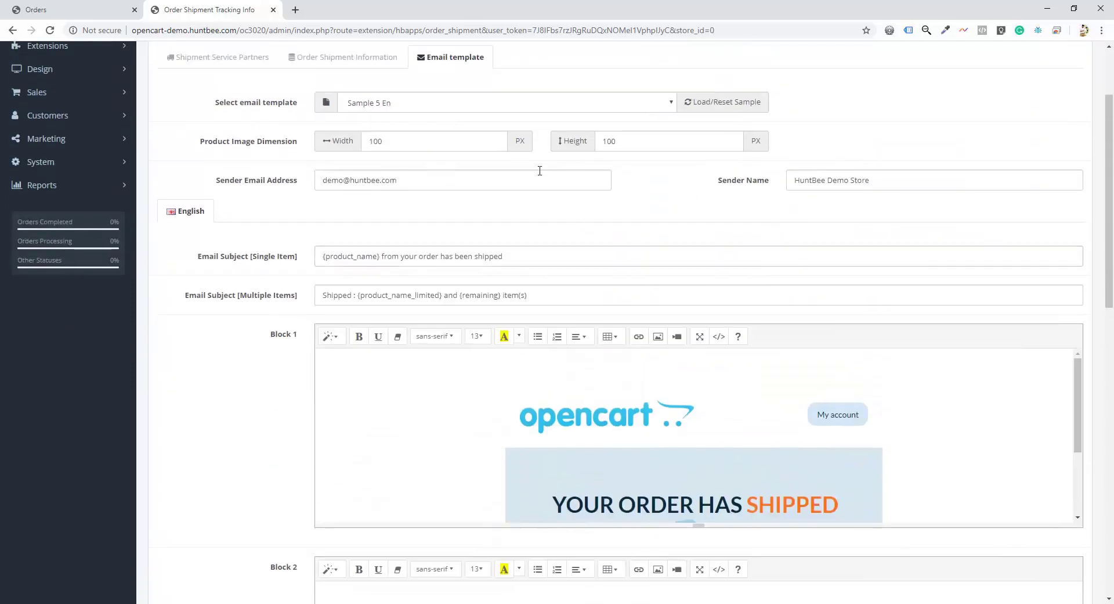
{"action": "scroll", "coordinate": [894, 146], "scroll_direction": "up", "scroll_amount": 2}
{"action": "left_click", "coordinate": [857, 100]}
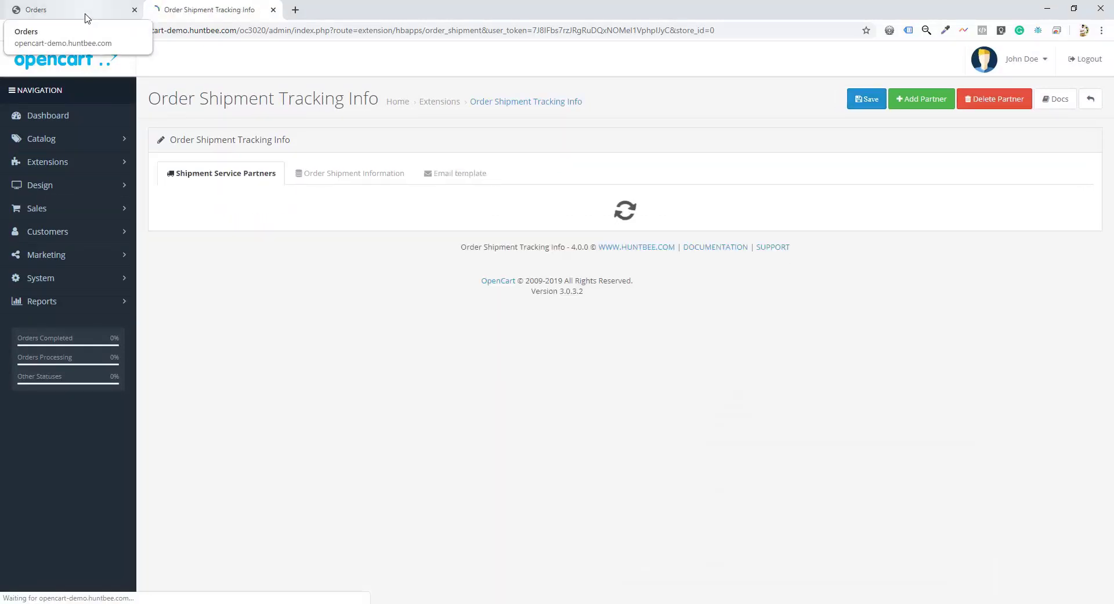
Step: Return to the order, preview the combined shipment email for all products in the Sample 5 En template, and confirm sending it
{"action": "left_click", "coordinate": [85, 15]}
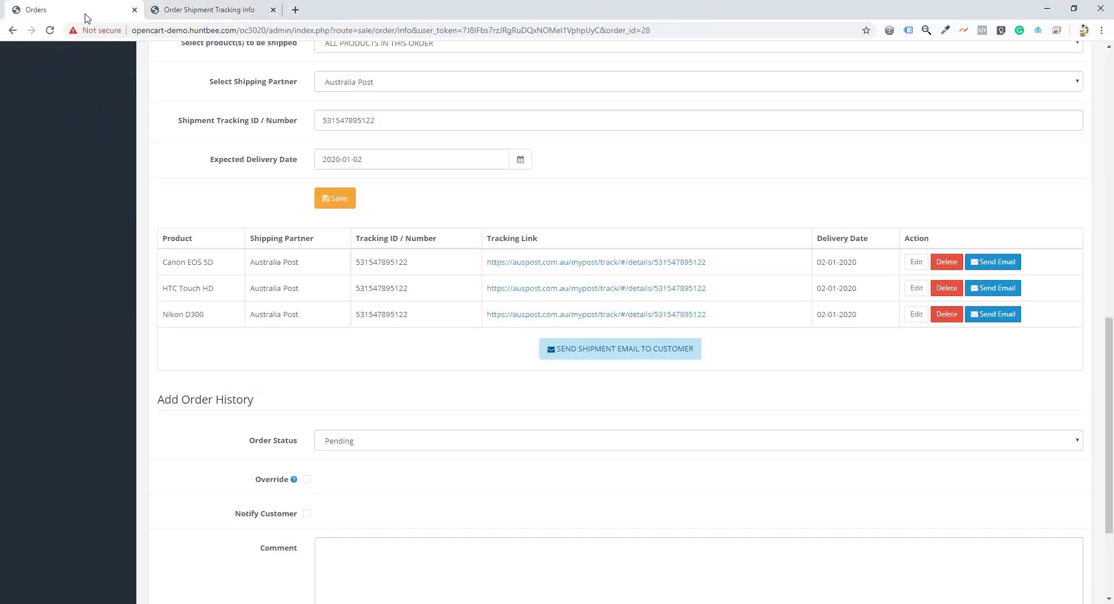
{"action": "left_click", "coordinate": [619, 349]}
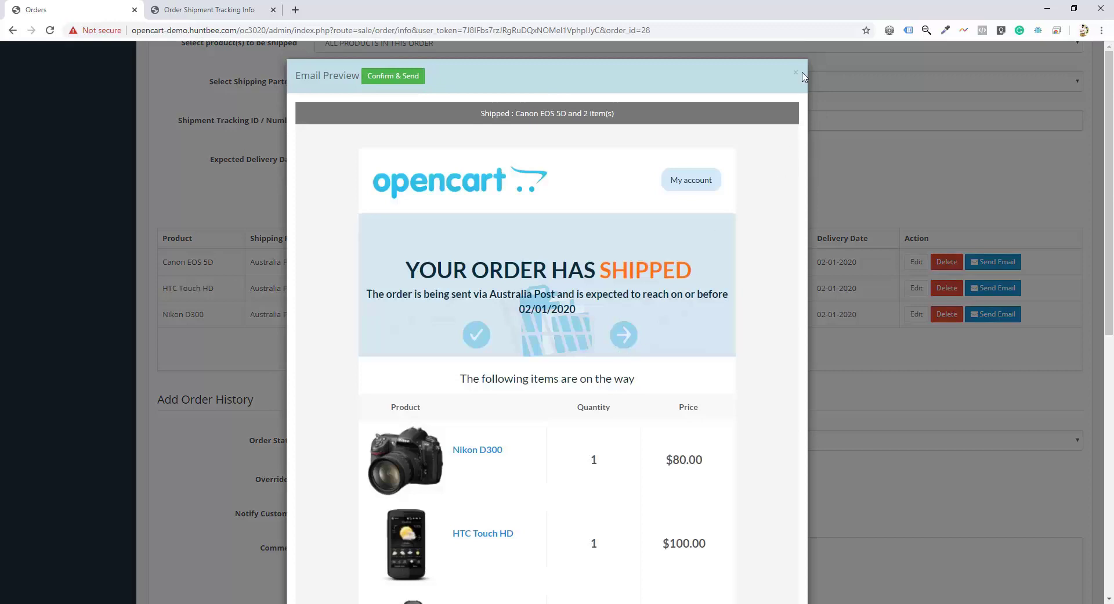
{"action": "left_click", "coordinate": [402, 83]}
{"action": "left_click", "coordinate": [795, 73]}
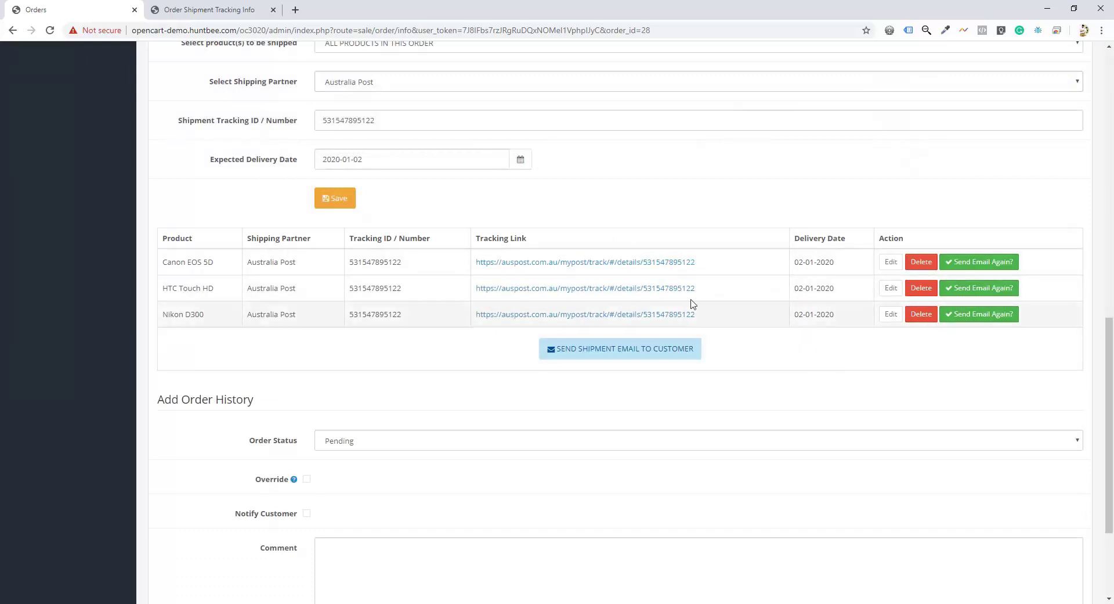
Step: Go back to the Order Shipment Tracking Info extension settings and reload the page
{"action": "scroll", "coordinate": [617, 228], "scroll_direction": "up", "scroll_amount": 6}
{"action": "left_click", "coordinate": [241, 11]}
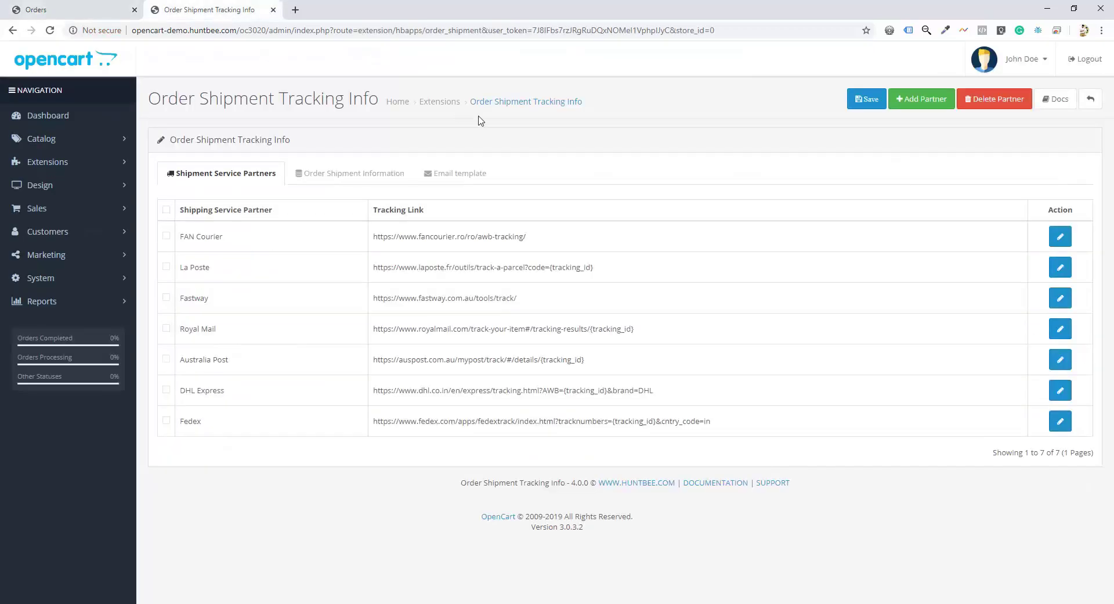
{"action": "left_click", "coordinate": [509, 103]}
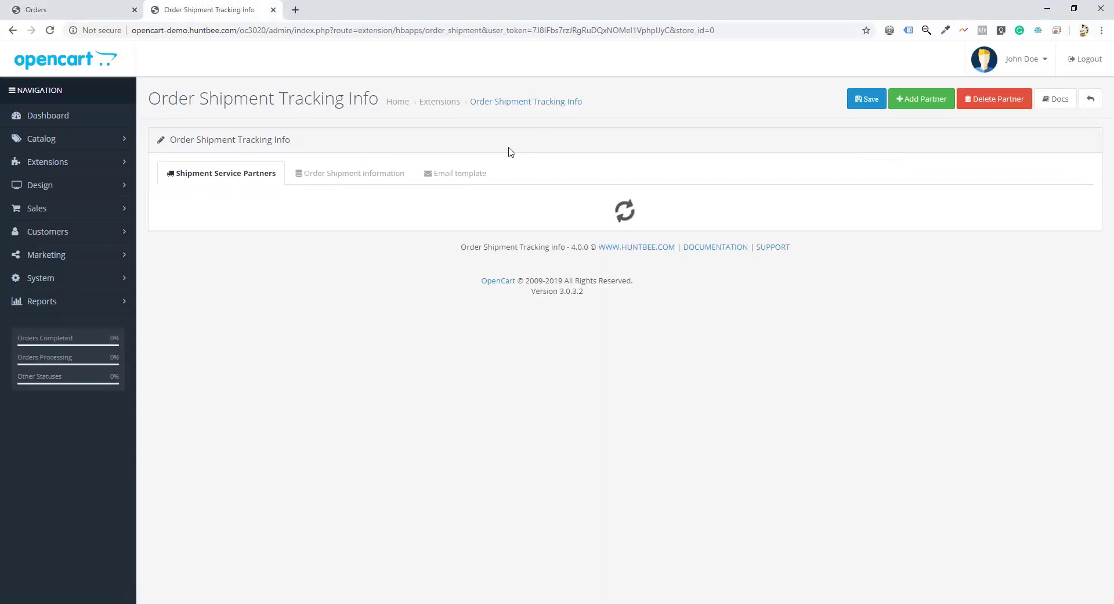
Step: View the extension's order shipment records and log into the store as the first customer in the customer list
{"action": "left_click", "coordinate": [365, 174]}
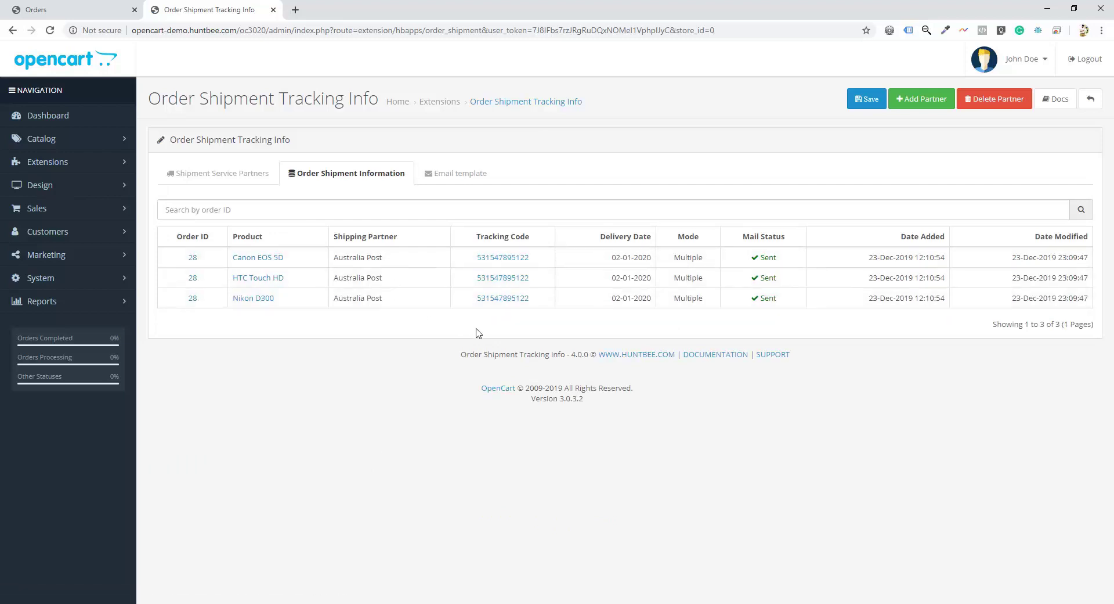
{"action": "left_click", "coordinate": [105, 231]}
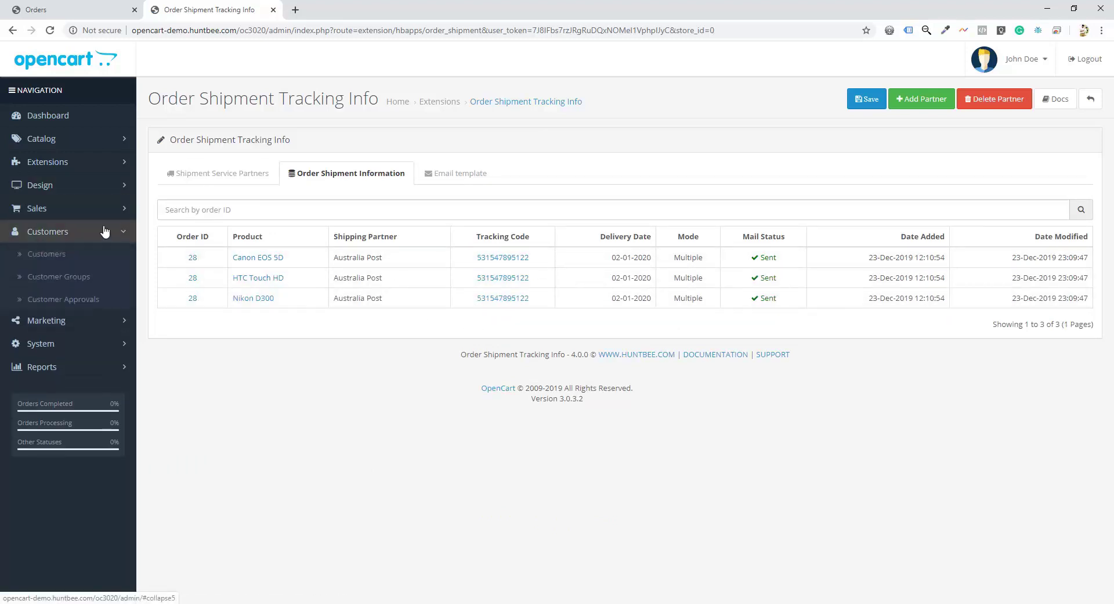
{"action": "left_click", "coordinate": [65, 255]}
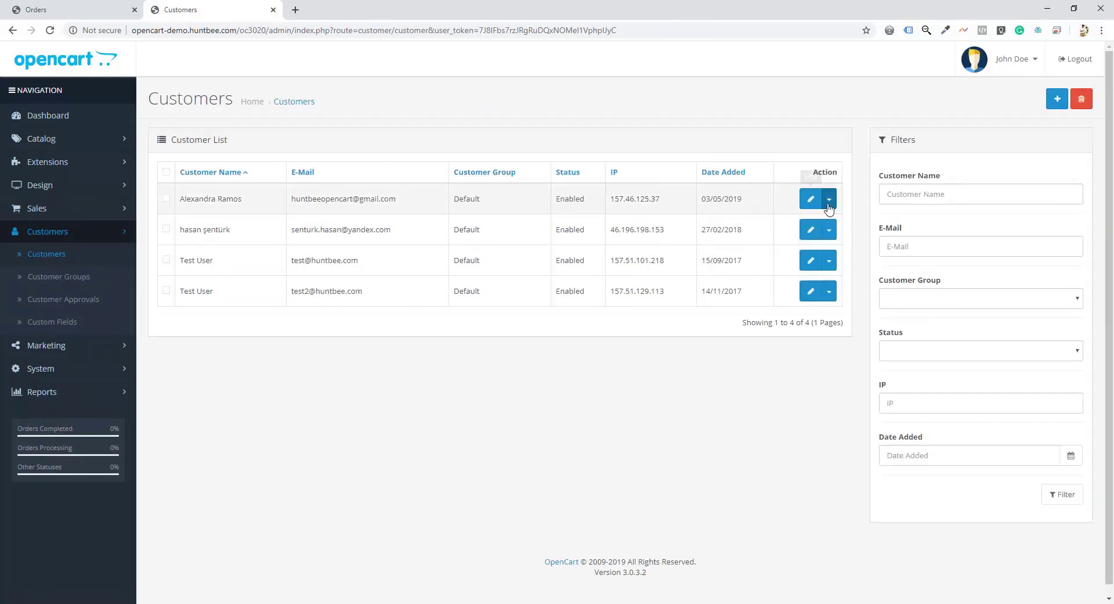
{"action": "left_click", "coordinate": [829, 203]}
{"action": "left_click", "coordinate": [755, 277]}
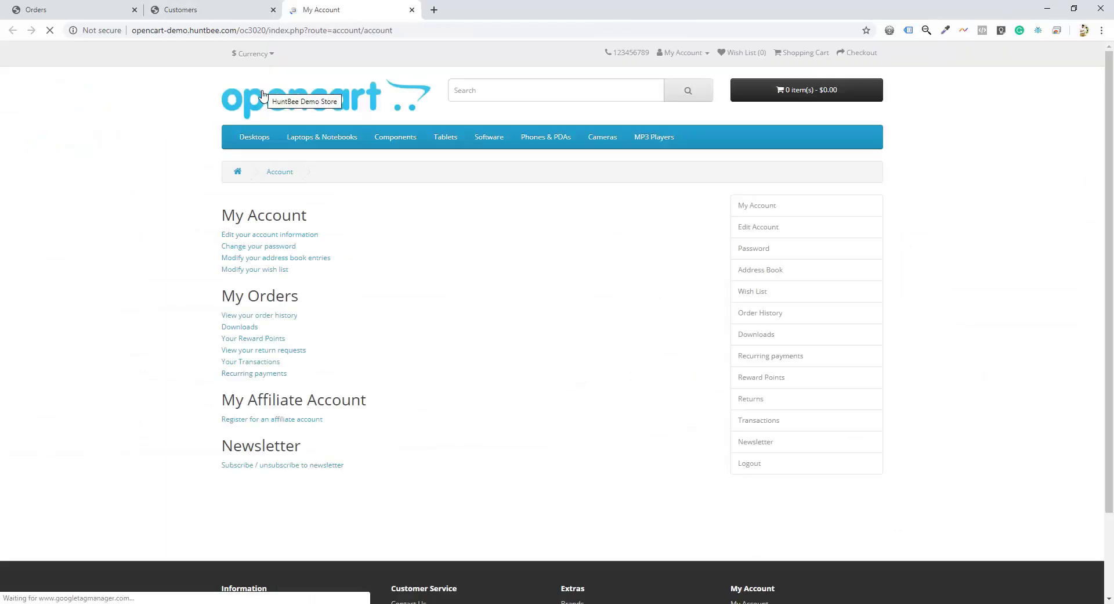
Step: Open the order from the customer's order history and examine its Shipment Details section
{"action": "left_click", "coordinate": [256, 316]}
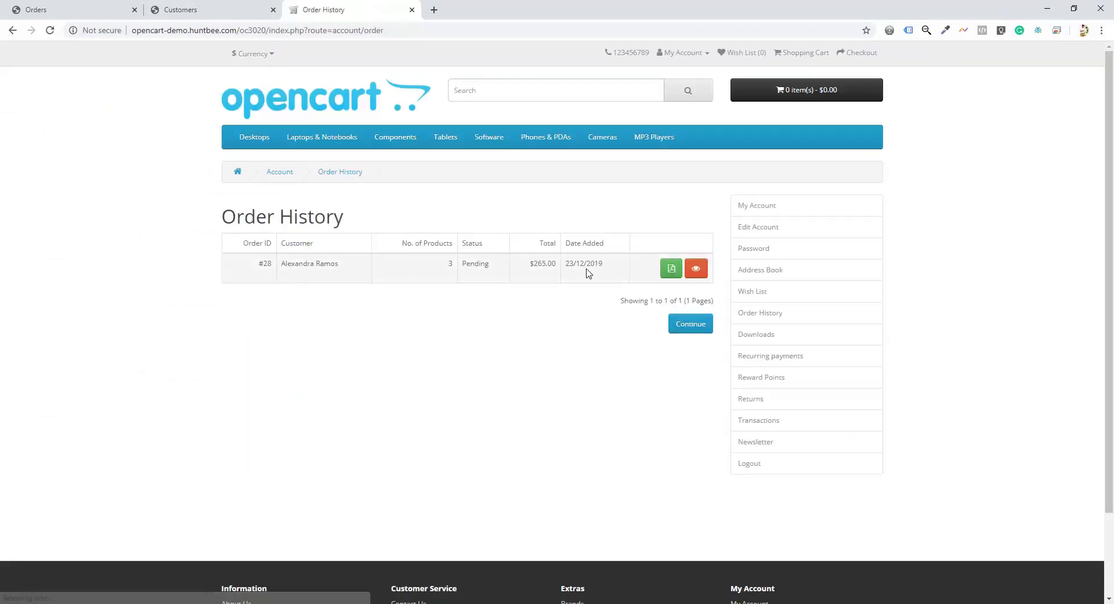
{"action": "left_click", "coordinate": [700, 274]}
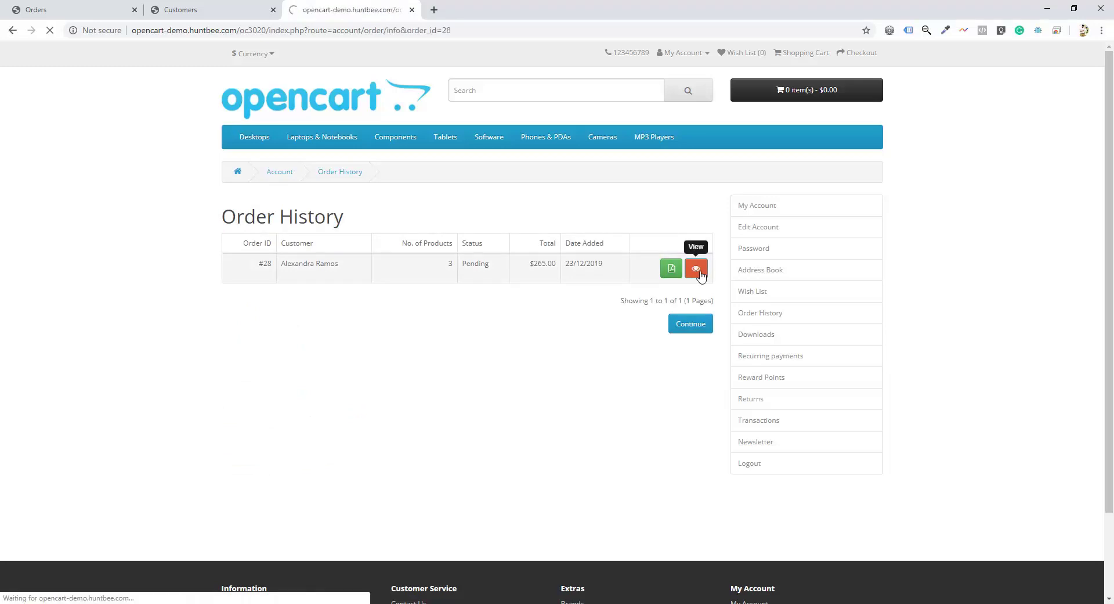
{"action": "scroll", "coordinate": [413, 299], "scroll_direction": "down", "scroll_amount": 5}
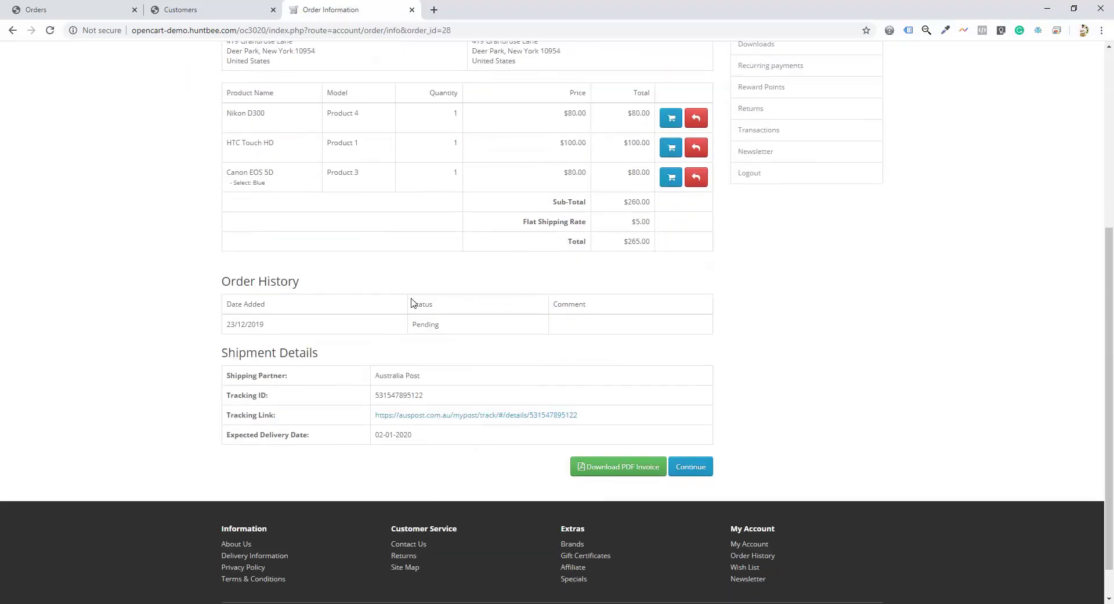
{"action": "left_click_drag", "start_coordinate": [218, 358], "coordinate": [368, 360]}
{"action": "left_click", "coordinate": [374, 354]}
Step: Return to the admin order page and delete the shipment entries of Canon EOS 5D, HTC Touch HD and Nikon D300
{"action": "left_click", "coordinate": [90, 10]}
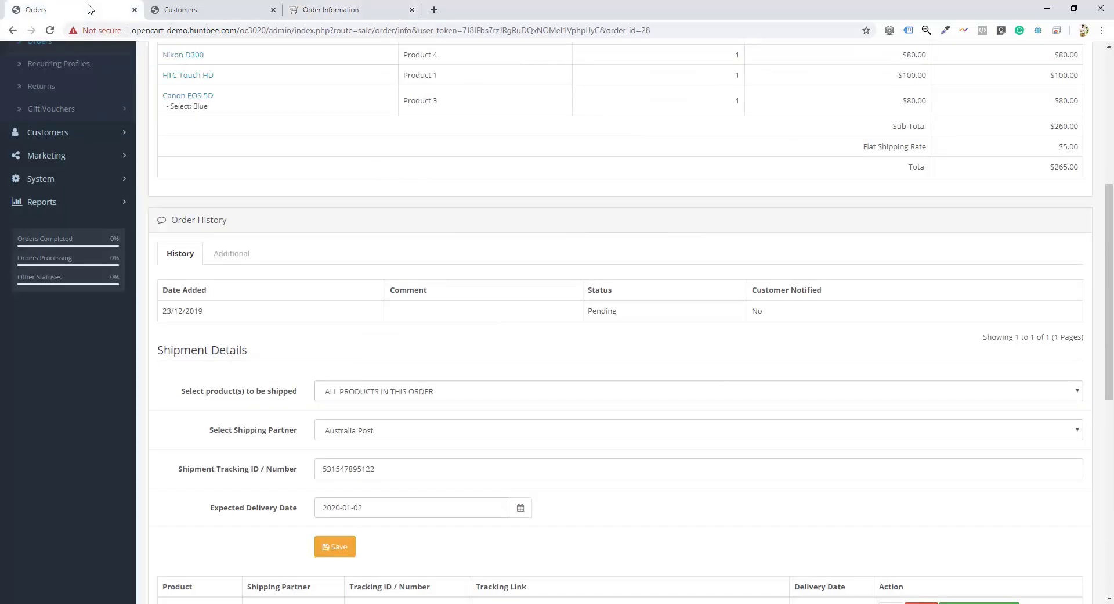
{"action": "scroll", "coordinate": [294, 369], "scroll_direction": "down", "scroll_amount": 5}
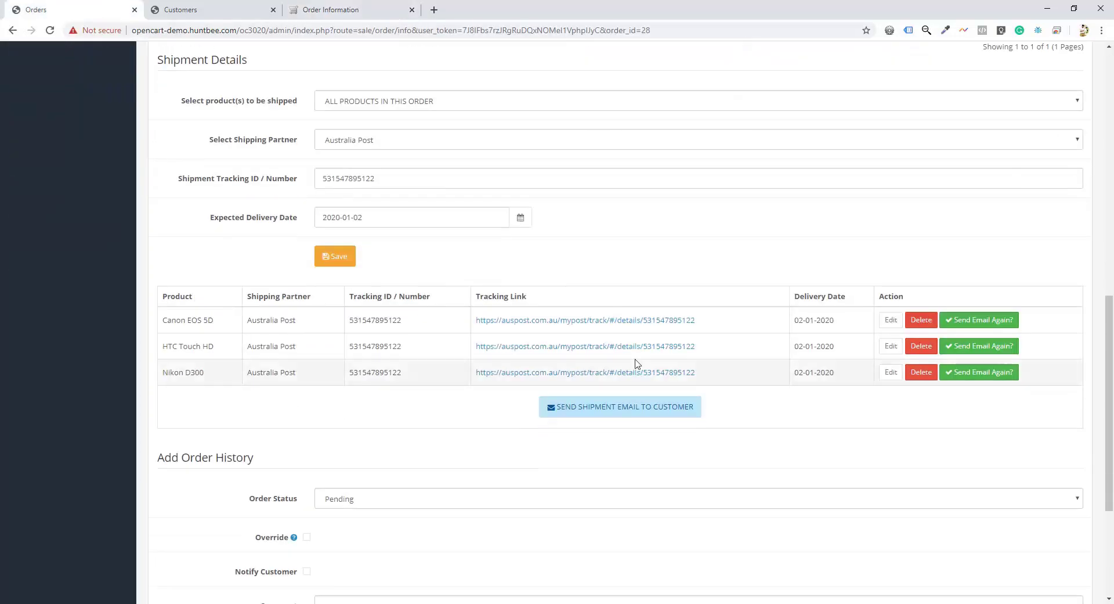
{"action": "left_click", "coordinate": [923, 323]}
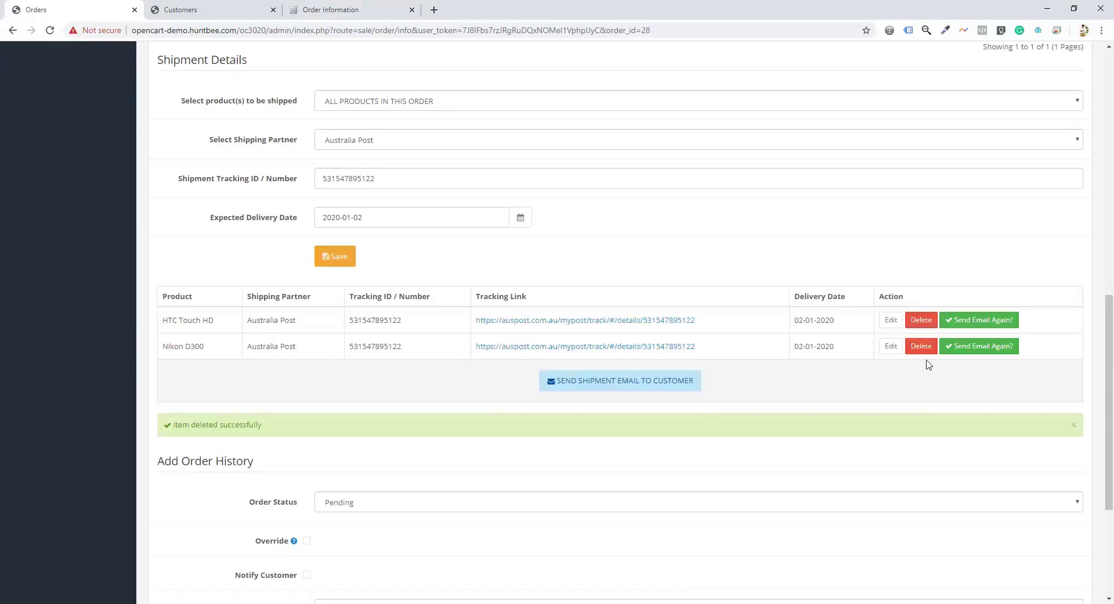
{"action": "left_click", "coordinate": [926, 323]}
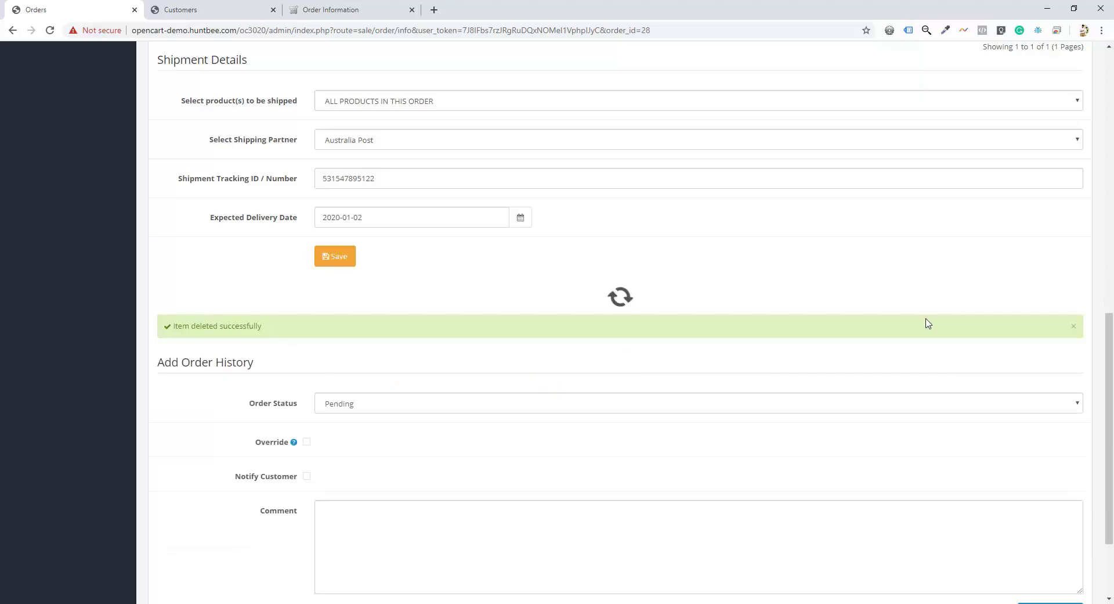
{"action": "left_click", "coordinate": [926, 323]}
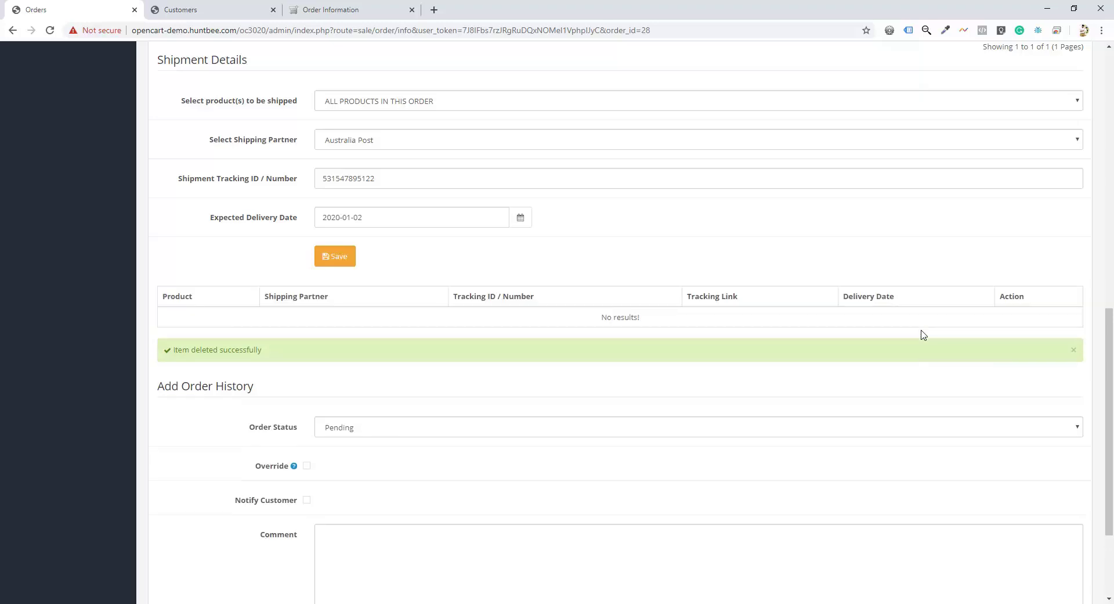
{"action": "left_click", "coordinate": [418, 103]}
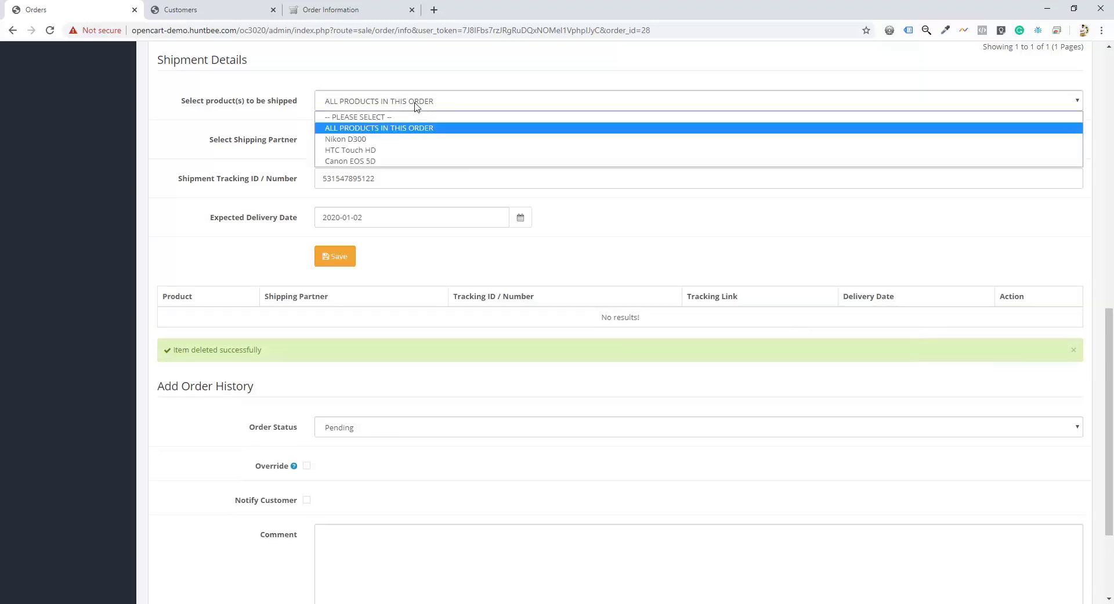
{"action": "left_click", "coordinate": [364, 140]}
{"action": "left_click", "coordinate": [376, 142]}
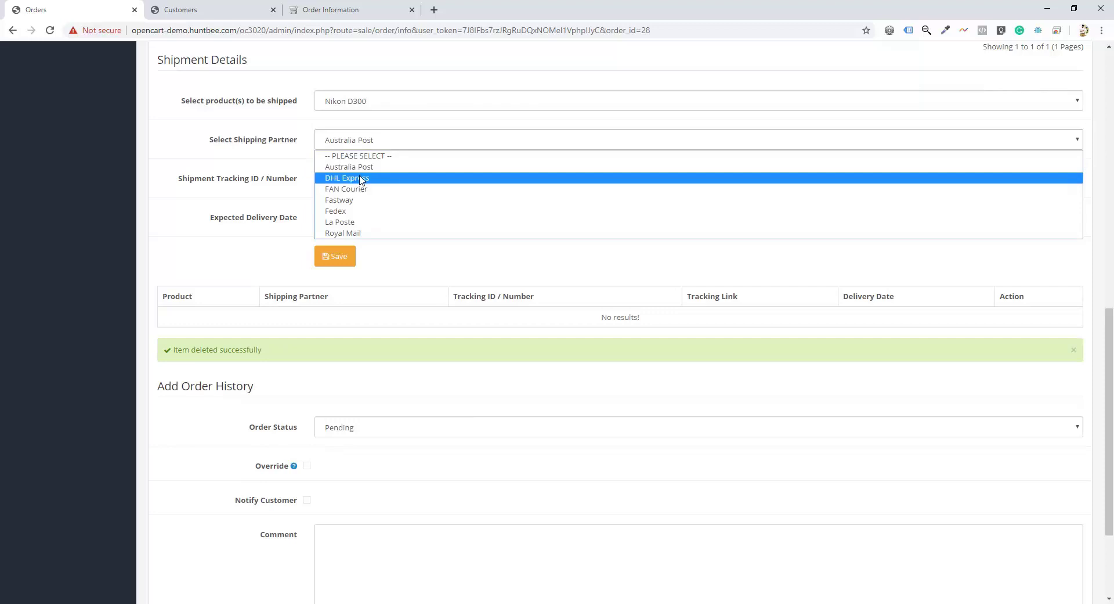
{"action": "left_click", "coordinate": [352, 210]}
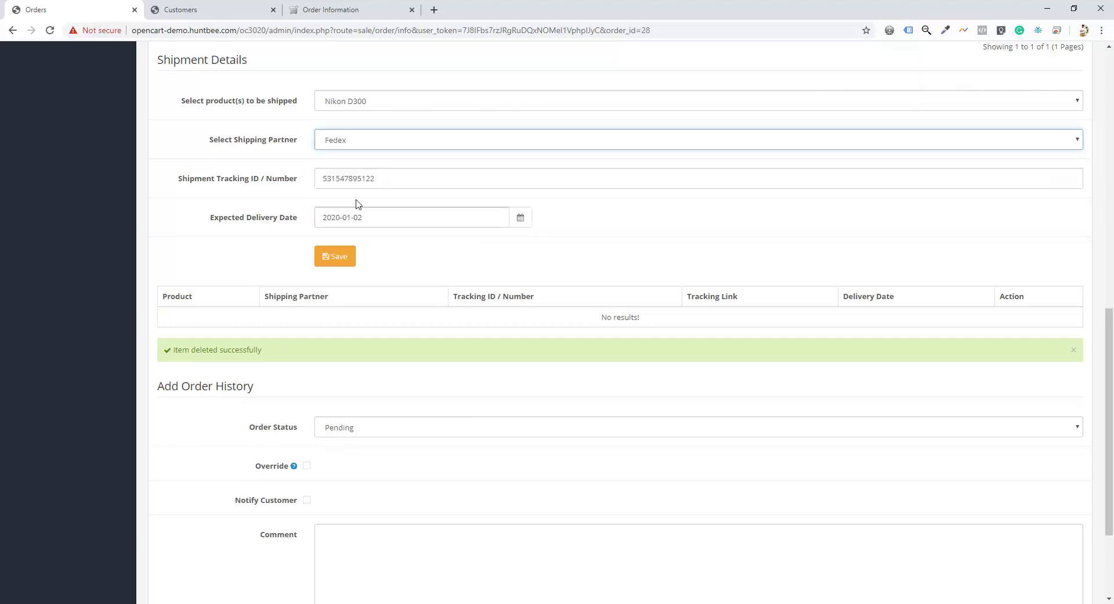
{"action": "left_click_drag", "start_coordinate": [357, 178], "coordinate": [329, 177]}
{"action": "type", "text": "4545454"}
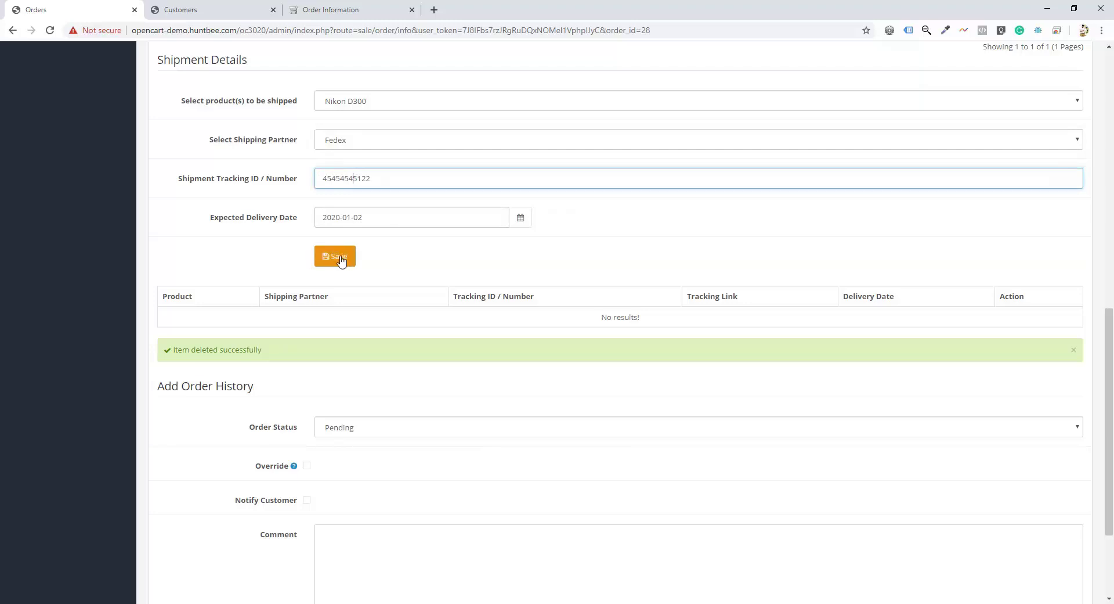
{"action": "left_click", "coordinate": [344, 259]}
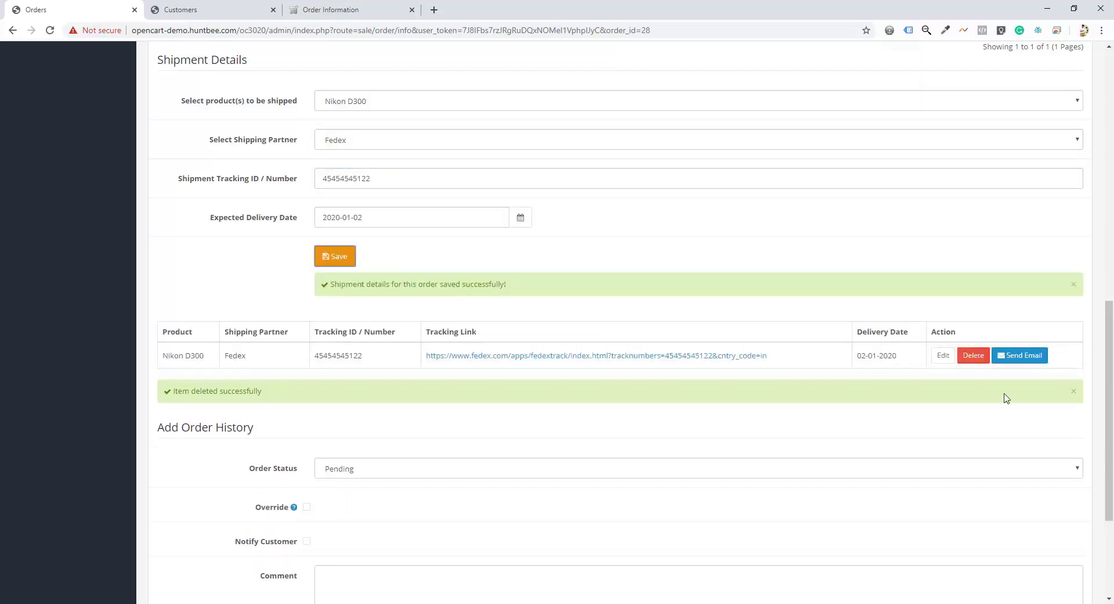
{"action": "left_click", "coordinate": [1074, 392]}
{"action": "left_click", "coordinate": [1074, 285]}
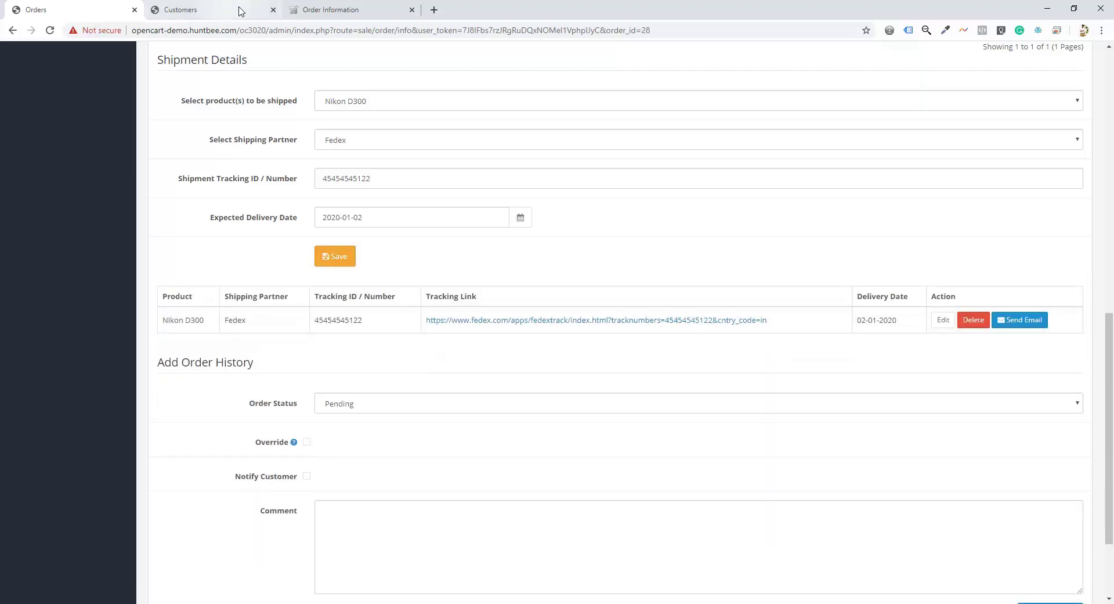
Step: Reload the customer's order page to check the Nikon D300 shipment details, and return to the admin order
{"action": "left_click", "coordinate": [330, 7]}
{"action": "left_click", "coordinate": [50, 33]}
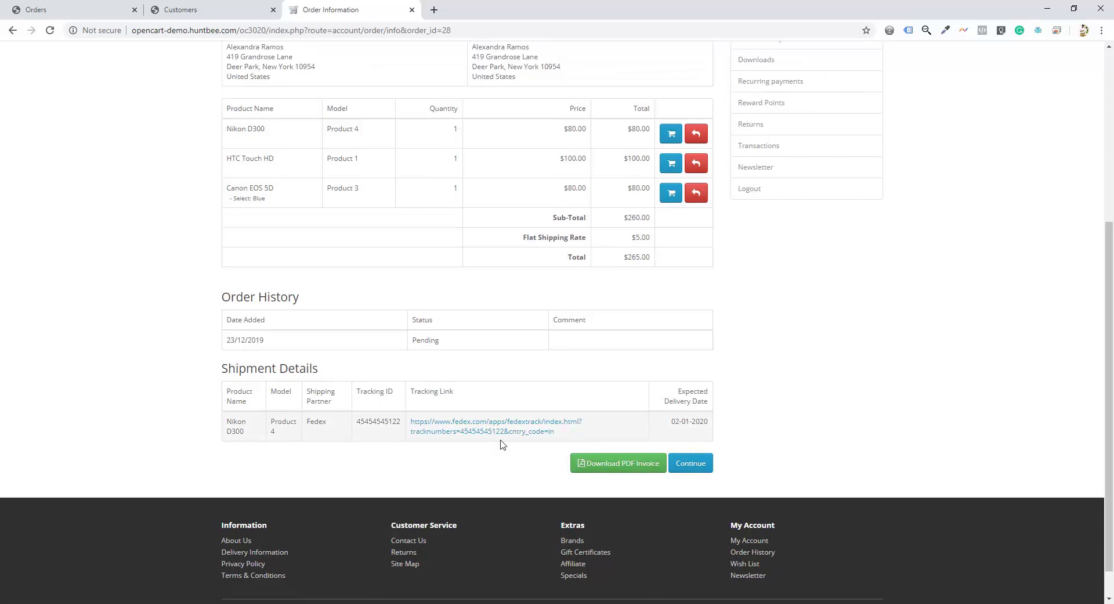
{"action": "left_click", "coordinate": [69, 7]}
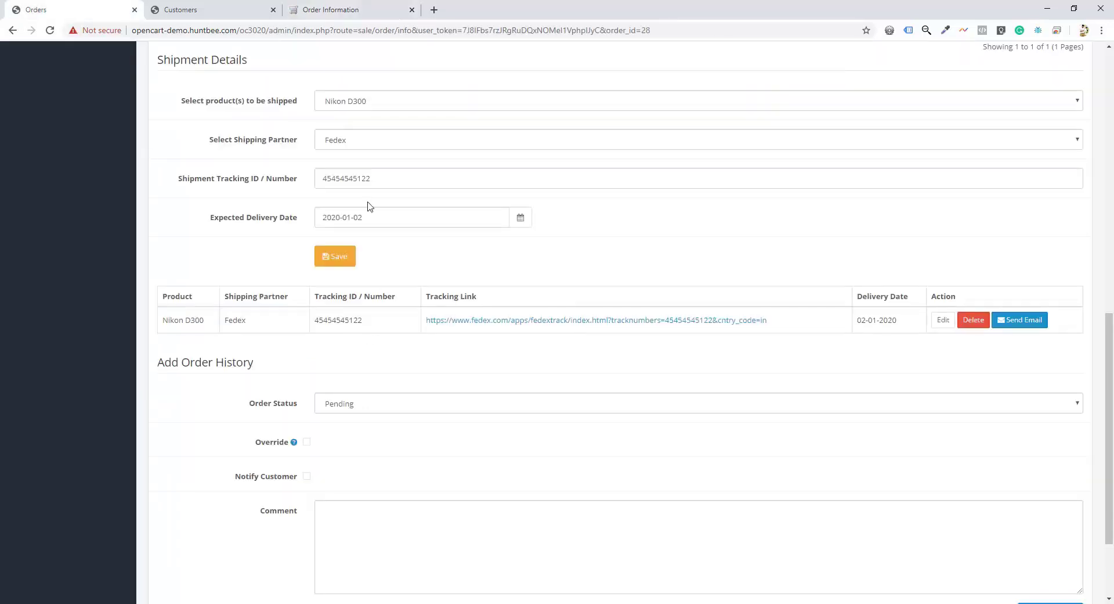
Step: Save a separate shipment for Canon EOS 5D with partner Fastway and tracking number 454878782
{"action": "left_click", "coordinate": [431, 112]}
{"action": "left_click", "coordinate": [391, 160]}
{"action": "left_click", "coordinate": [368, 140]}
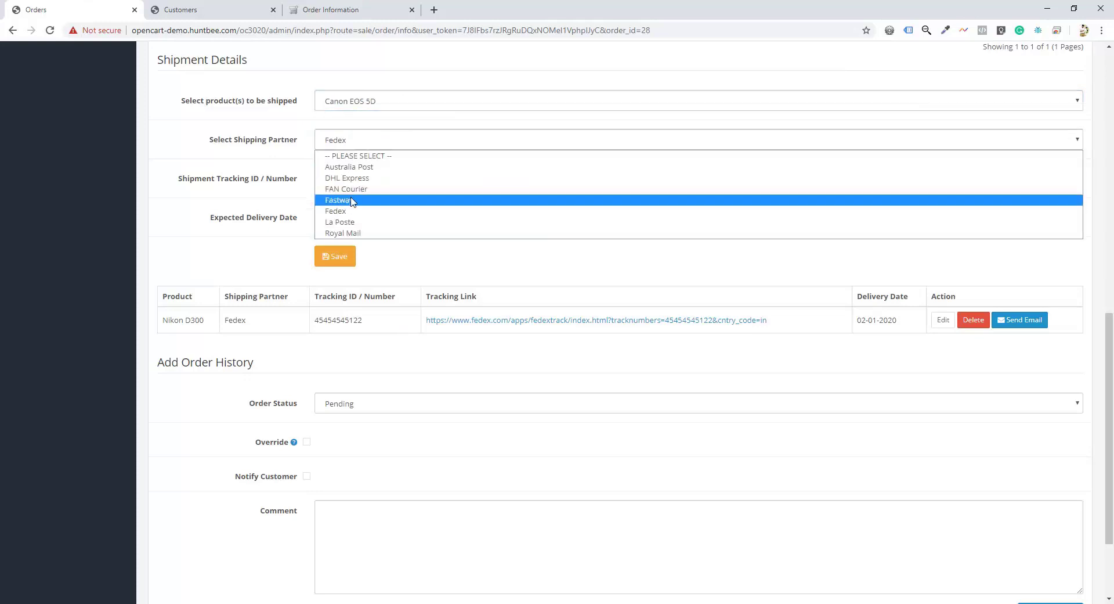
{"action": "left_click", "coordinate": [375, 196]}
{"action": "left_click_drag", "start_coordinate": [365, 180], "coordinate": [320, 183]}
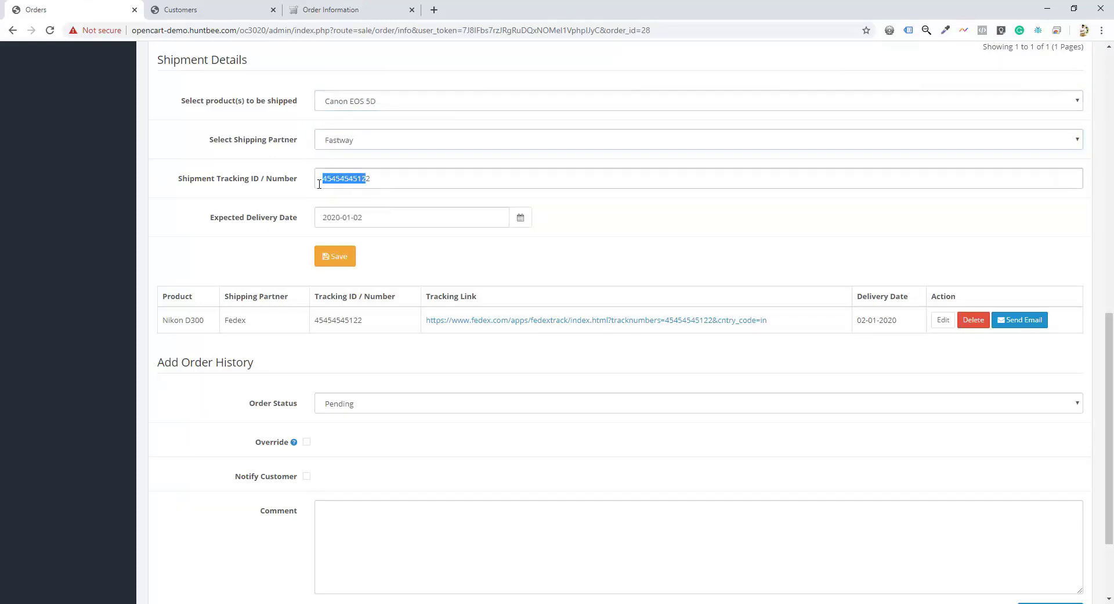
{"action": "type", "text": "45487878"}
{"action": "left_click", "coordinate": [347, 257]}
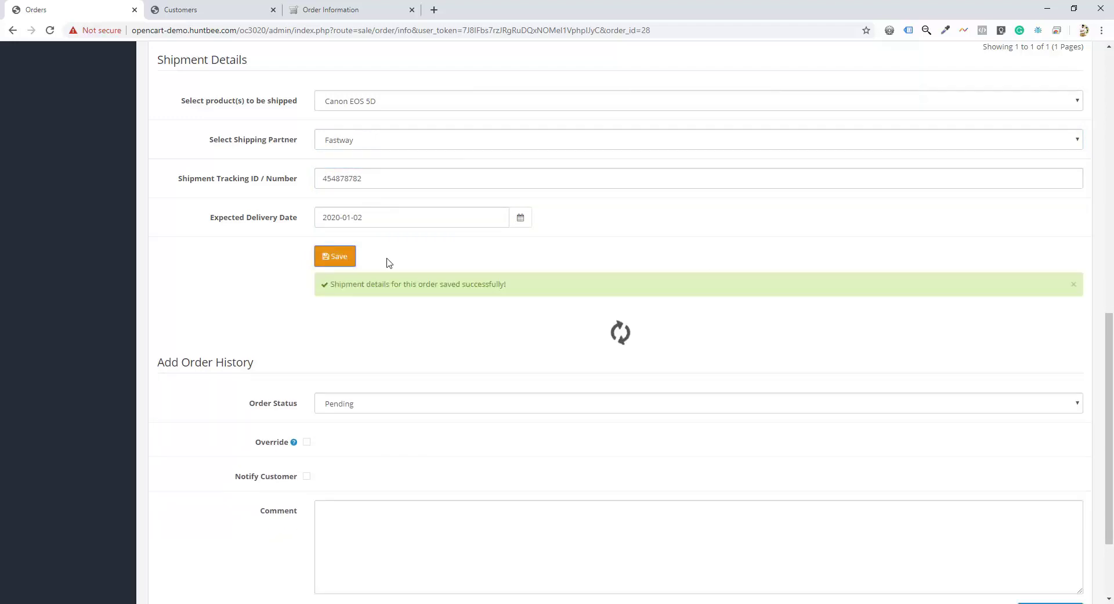
Step: Reload the customer's order page to compare the Canon EOS 5D and Nikon D300 shipments, and return to the admin order
{"action": "left_click", "coordinate": [328, 10]}
{"action": "left_click", "coordinate": [50, 30]}
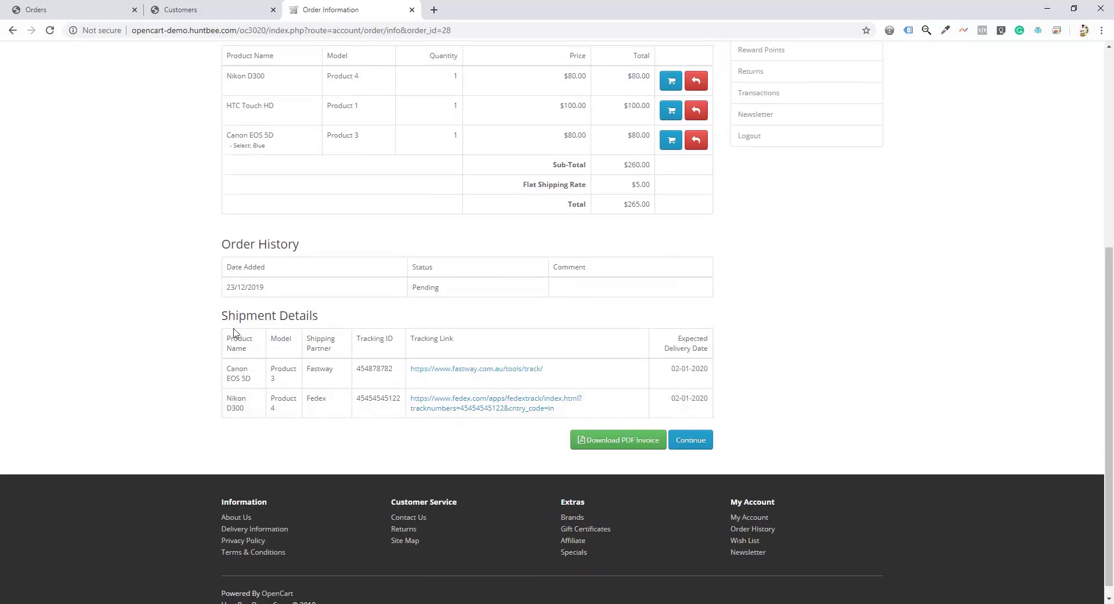
{"action": "left_click", "coordinate": [70, 5]}
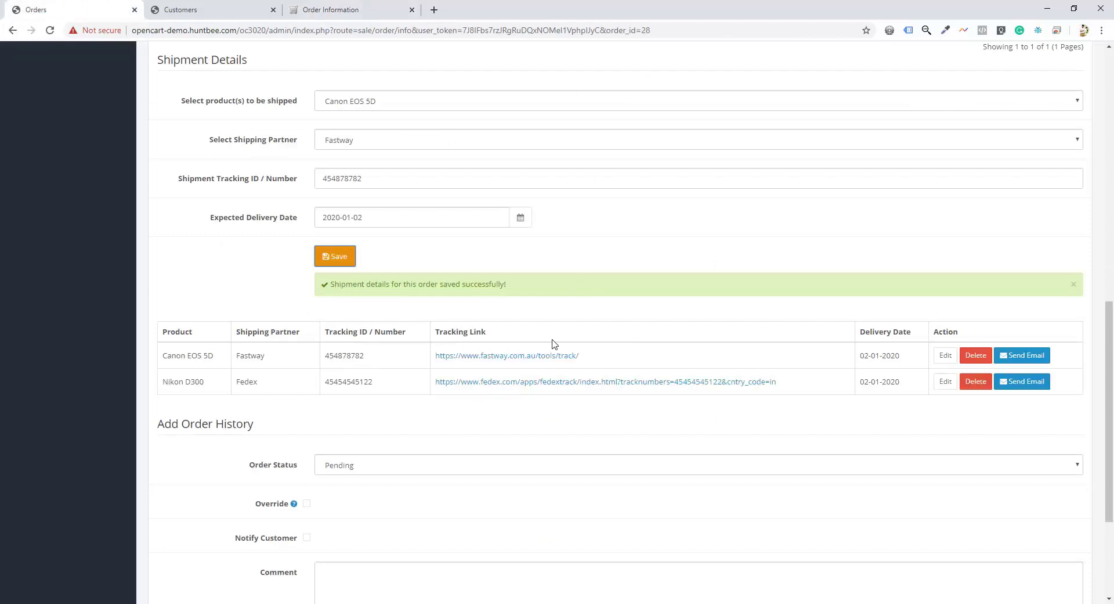
Step: Open Gmail in a new tab, read through the "Shipped : Canon EOS 5D and 2 item(s)" email, and return to the inbox
{"action": "left_click", "coordinate": [434, 10]}
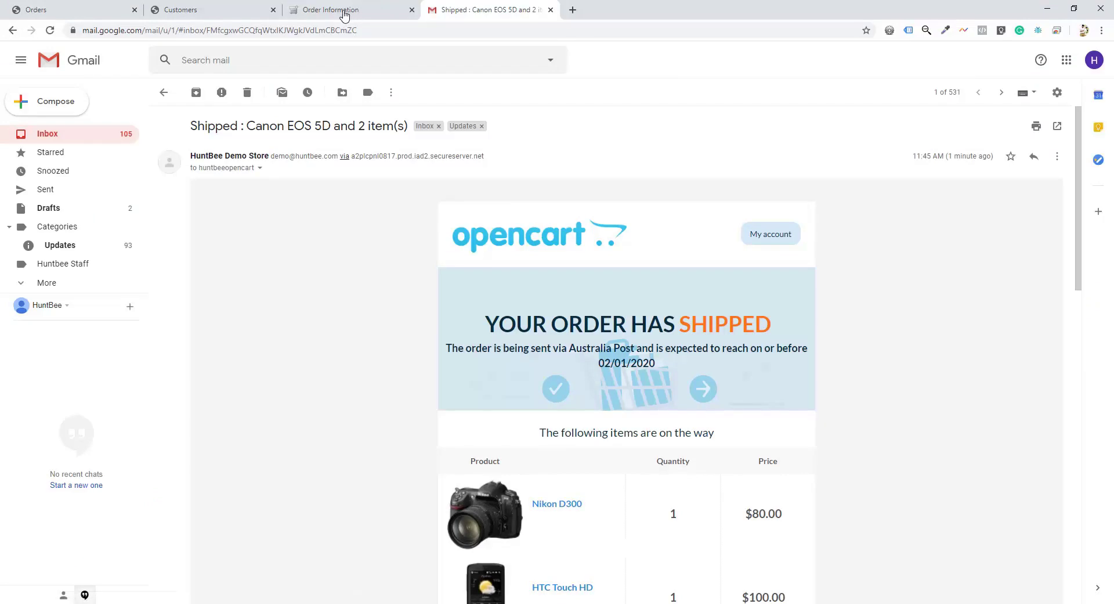
{"action": "scroll", "coordinate": [304, 20], "scroll_direction": "down", "scroll_amount": 8}
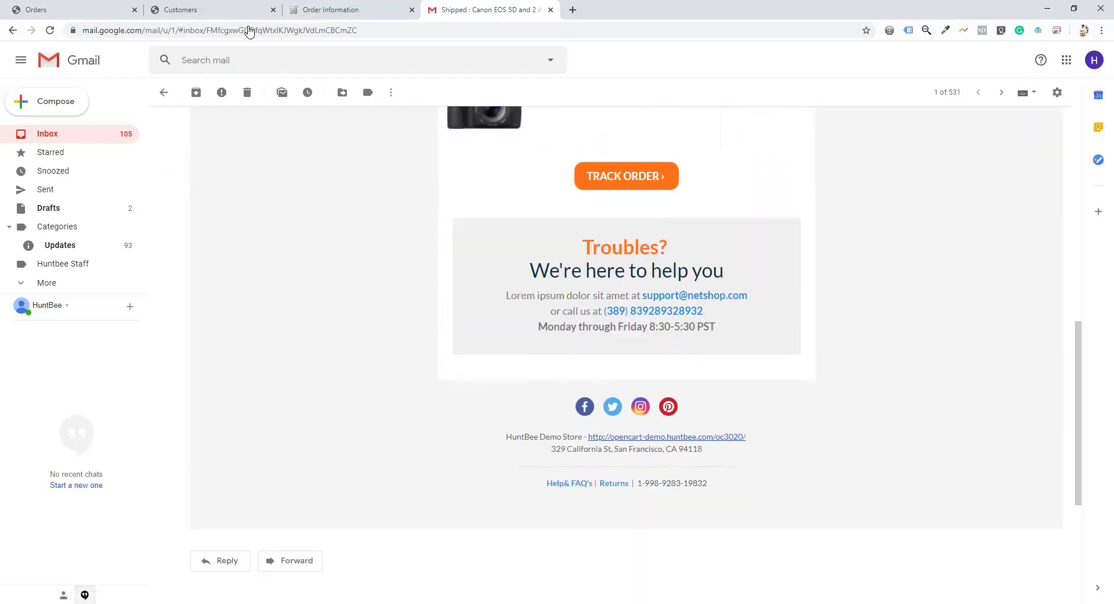
{"action": "scroll", "coordinate": [244, 35], "scroll_direction": "up", "scroll_amount": 10}
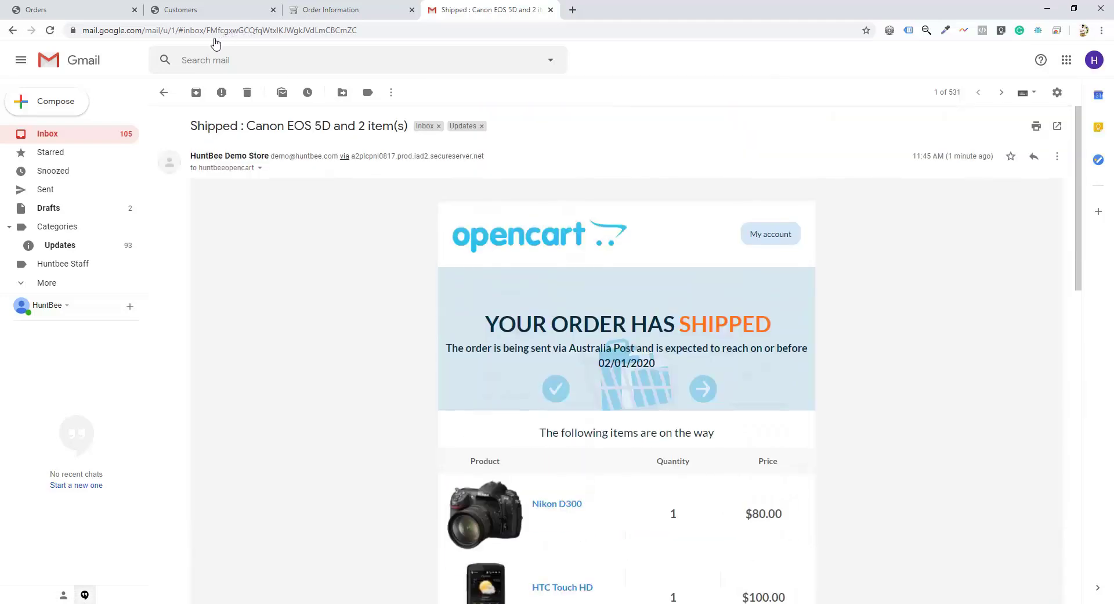
{"action": "left_click", "coordinate": [165, 93]}
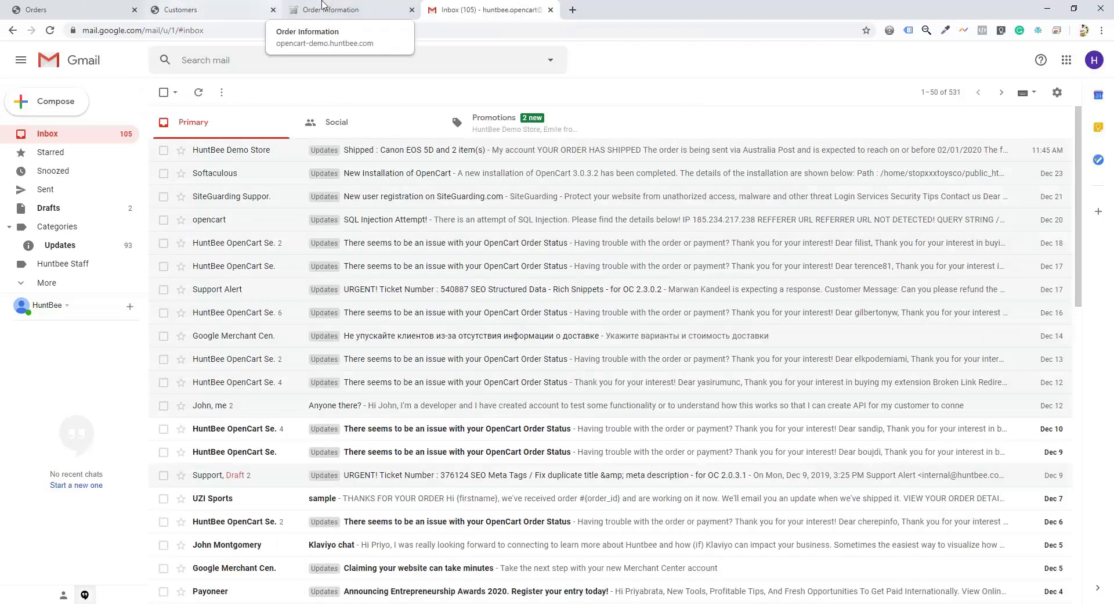
Step: Return to the OpenCart admin and open the Order Shipment Tracking Info settings from the HuntBee Productivity Apps
{"action": "left_click", "coordinate": [322, 7]}
{"action": "left_click", "coordinate": [230, 7]}
{"action": "left_click", "coordinate": [48, 161]}
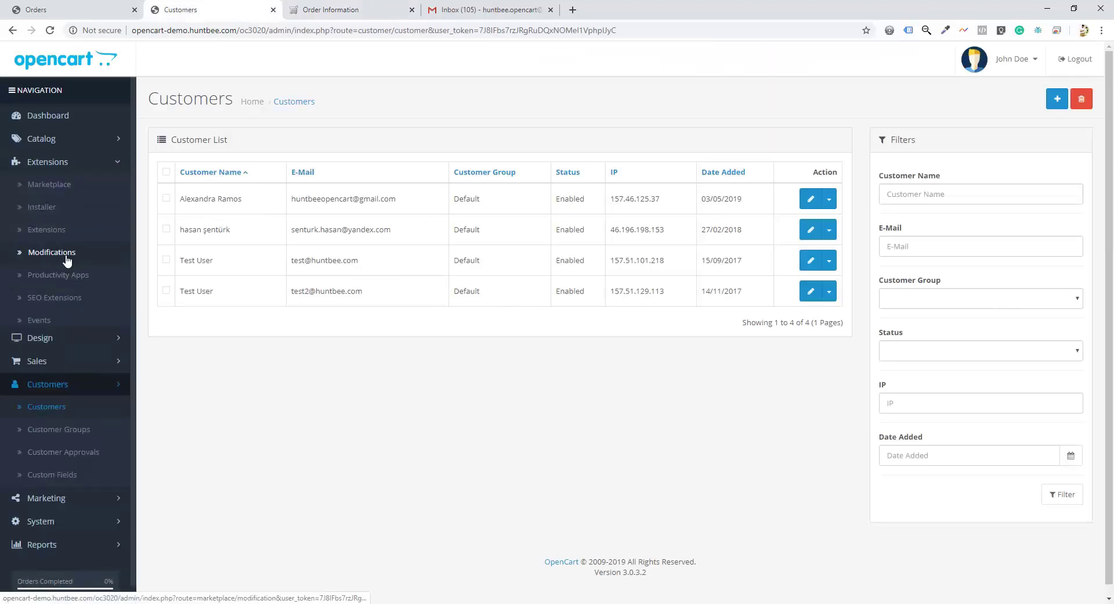
{"action": "left_click", "coordinate": [58, 274]}
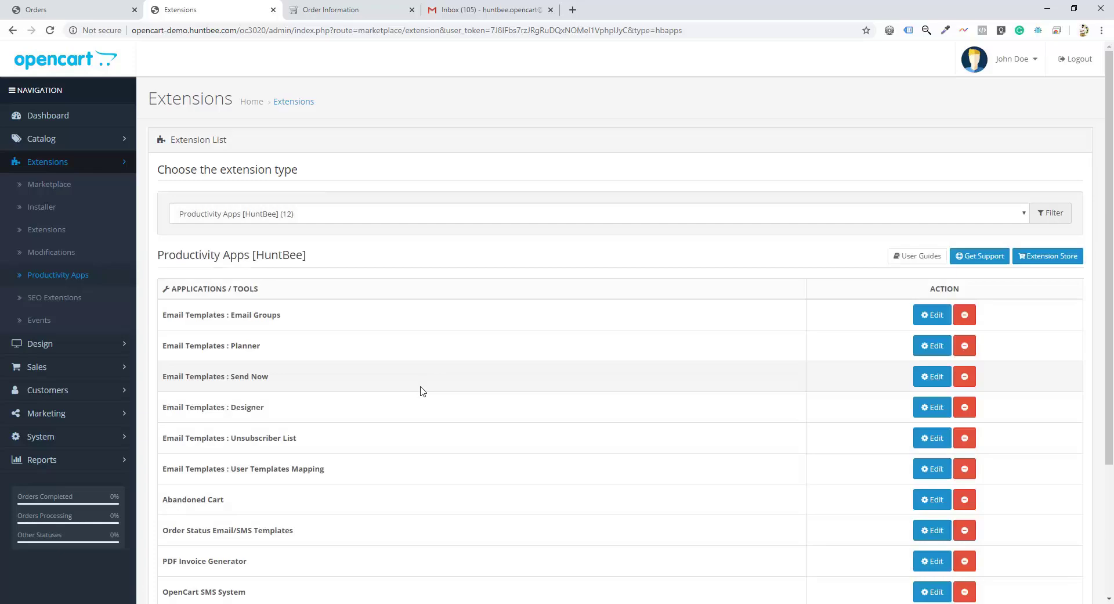
{"action": "scroll", "coordinate": [423, 390], "scroll_direction": "down", "scroll_amount": 3}
{"action": "left_click", "coordinate": [932, 479]}
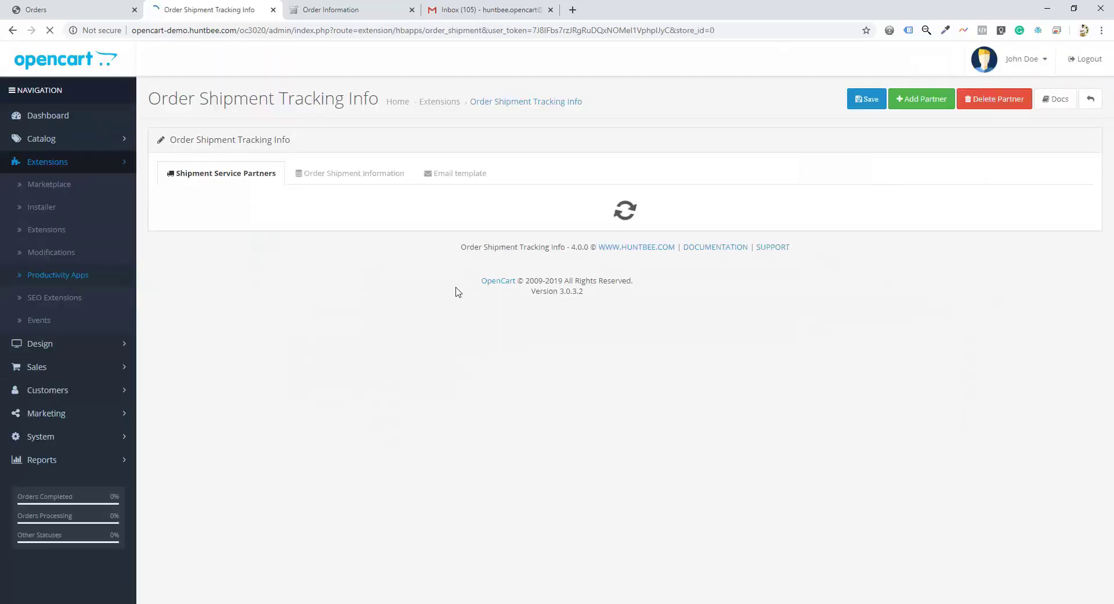
Step: Switch the extension's email template to Sample 6 En and look over its content
{"action": "left_click", "coordinate": [458, 174]}
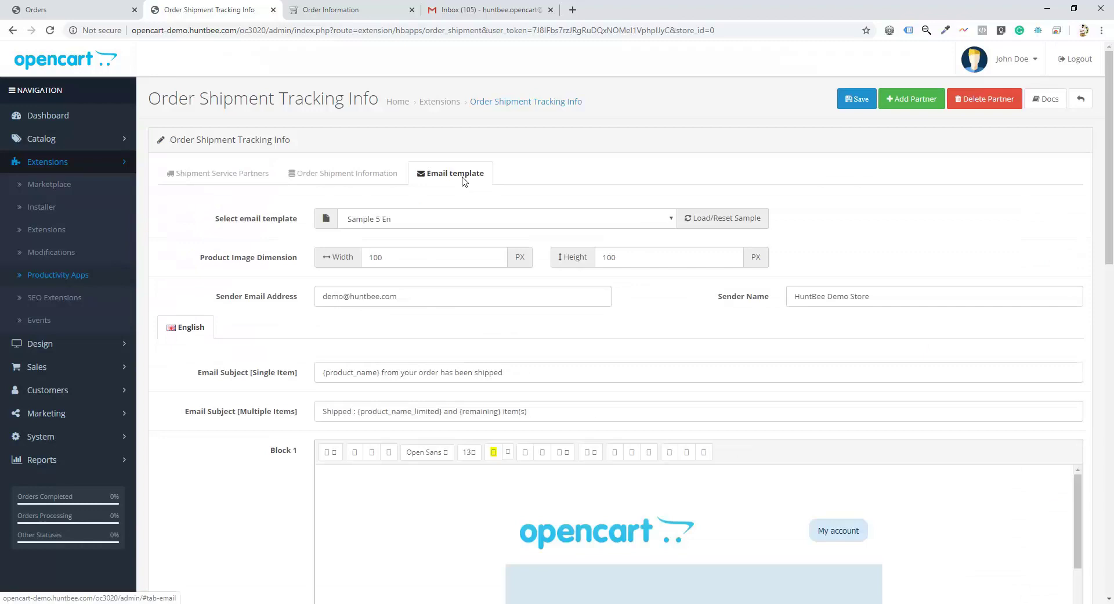
{"action": "left_click", "coordinate": [455, 219]}
{"action": "left_click", "coordinate": [551, 312]}
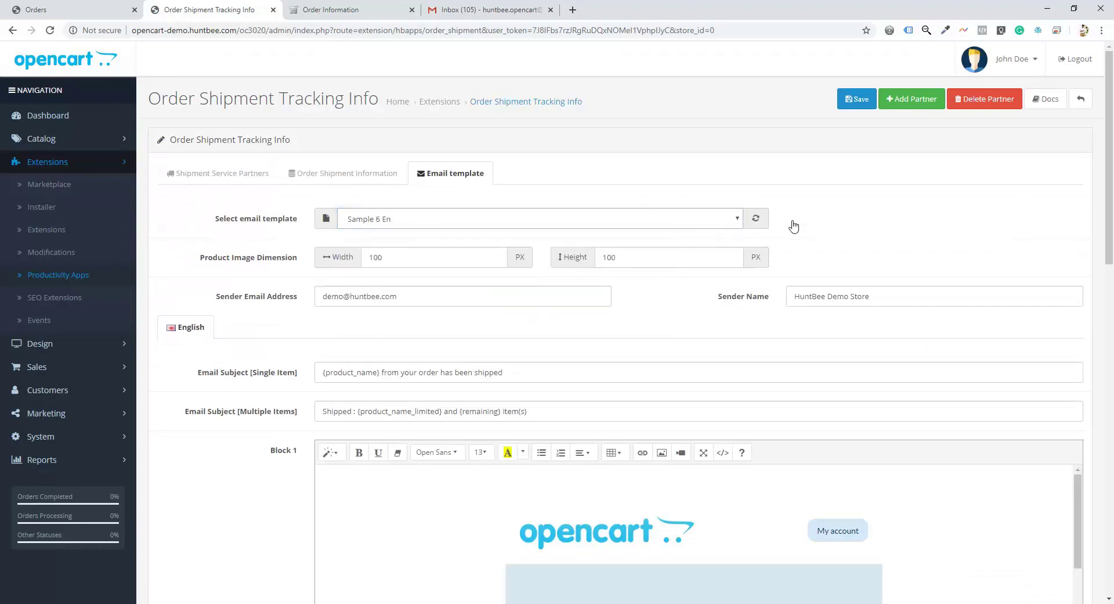
{"action": "scroll", "coordinate": [723, 232], "scroll_direction": "down", "scroll_amount": 2}
{"action": "scroll", "coordinate": [894, 204], "scroll_direction": "up", "scroll_amount": 2}
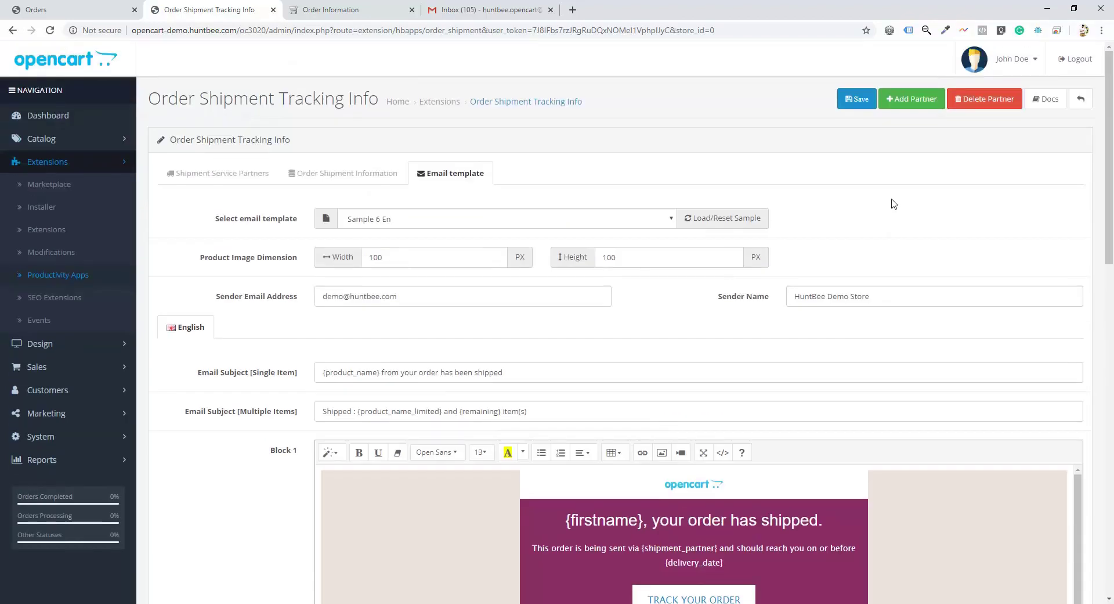
Step: Save the Sample 6 En template settings and send the Nikon D300 shipment email from the admin order
{"action": "left_click", "coordinate": [857, 99]}
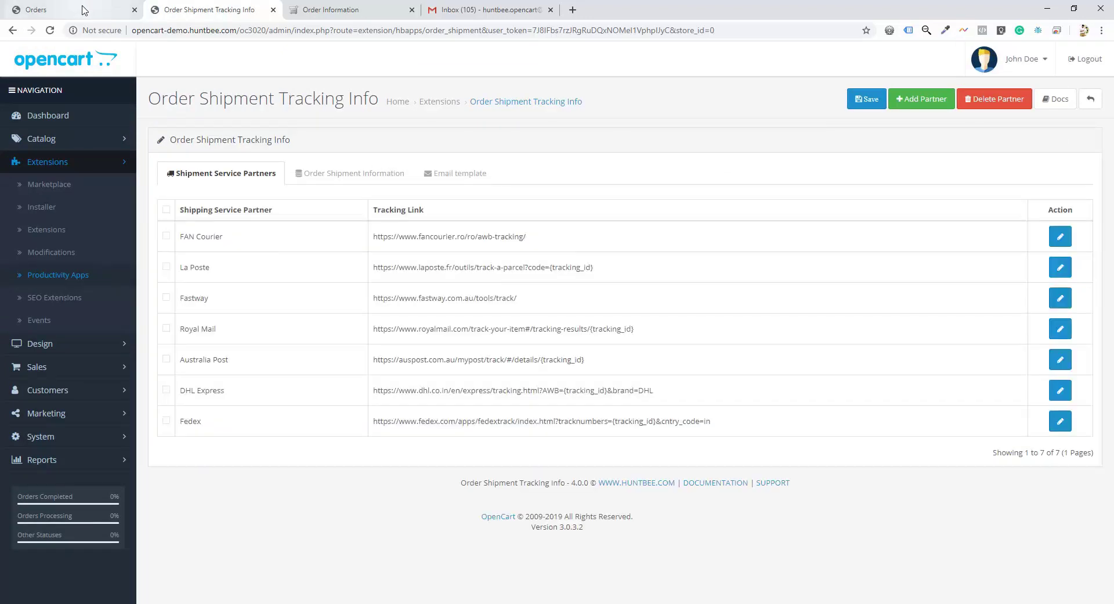
{"action": "left_click", "coordinate": [84, 10]}
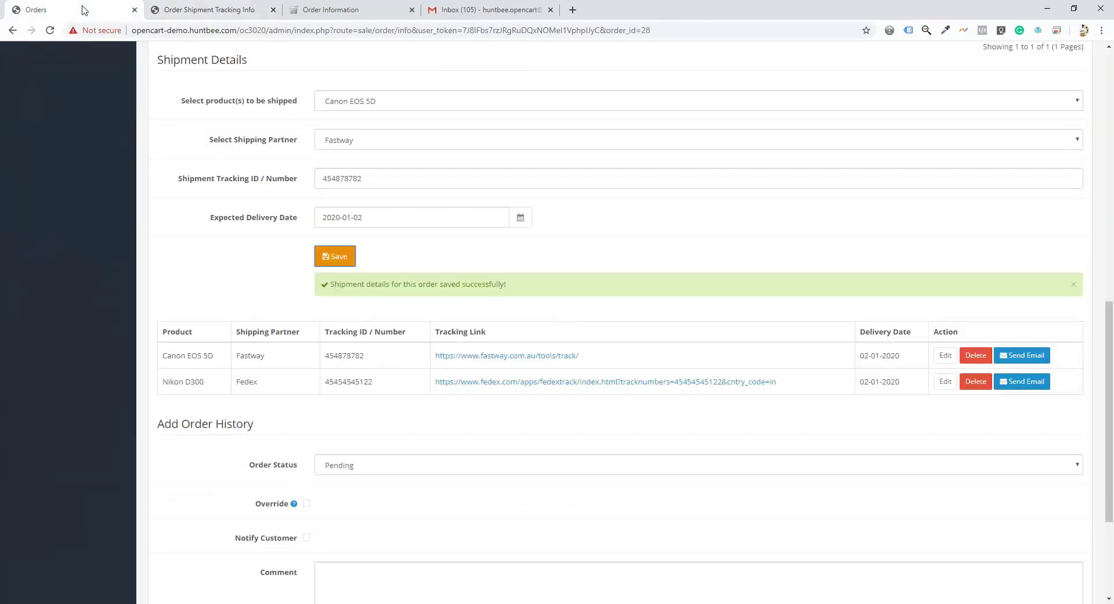
{"action": "left_click", "coordinate": [1023, 386]}
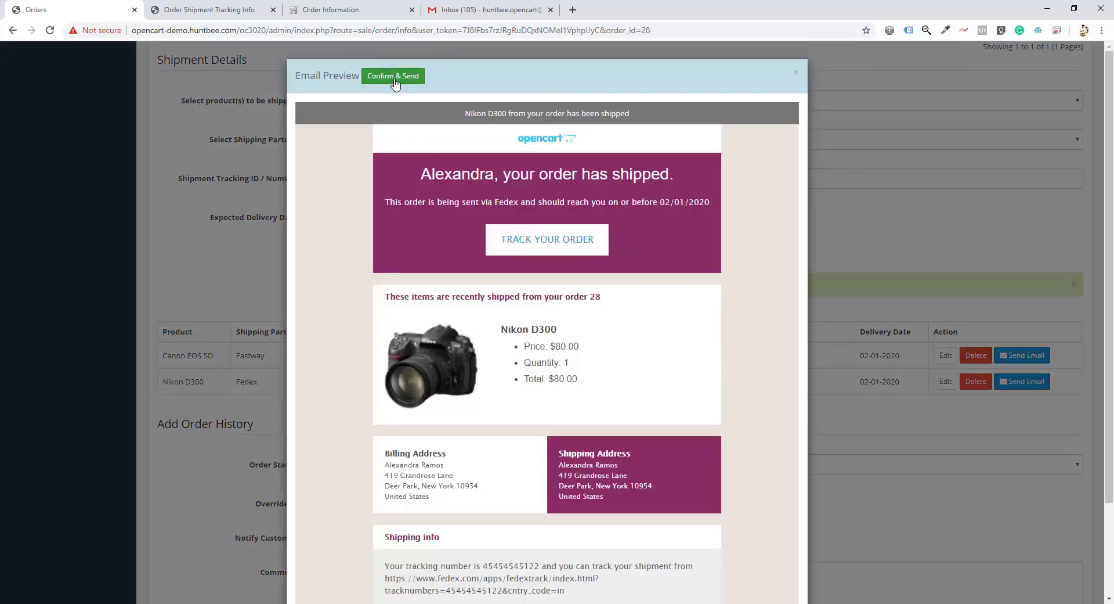
{"action": "left_click", "coordinate": [394, 80]}
{"action": "left_click", "coordinate": [796, 72]}
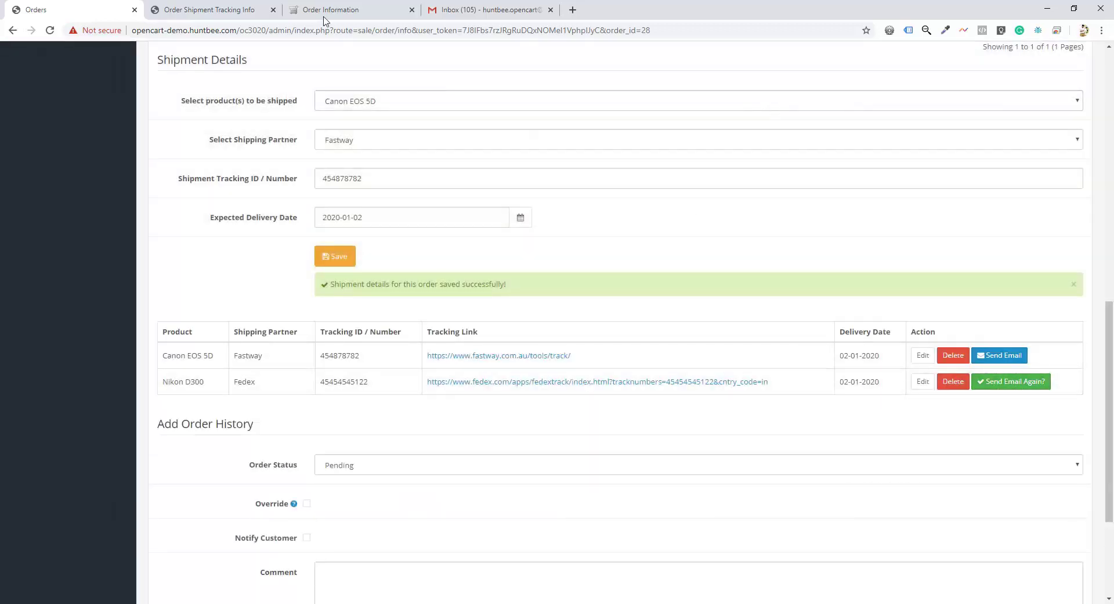
Step: Switch to Gmail and read through the "Nikon D300 from your order has been shipped" email
{"action": "left_click", "coordinate": [479, 10]}
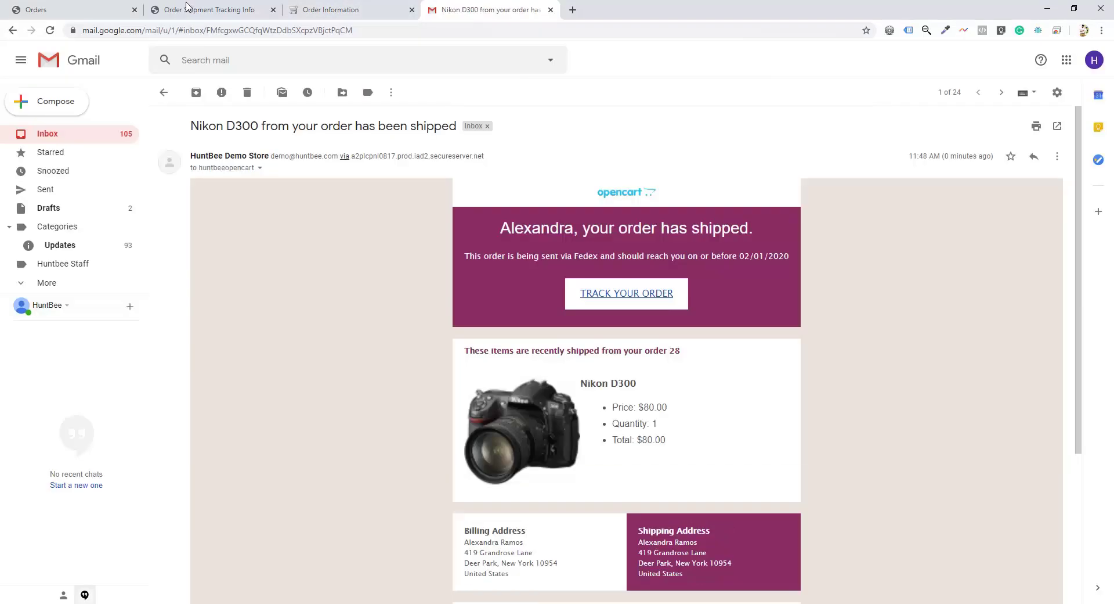
{"action": "key", "text": "Page_Down"}
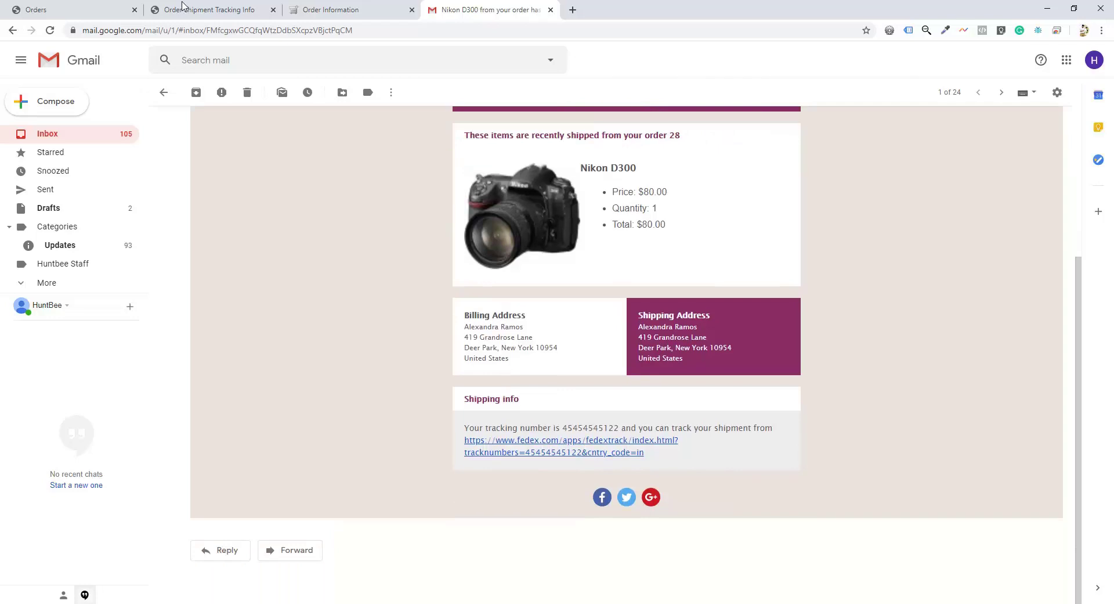
{"action": "key", "text": "Page_Up"}
{"action": "key", "text": "Page_Down"}
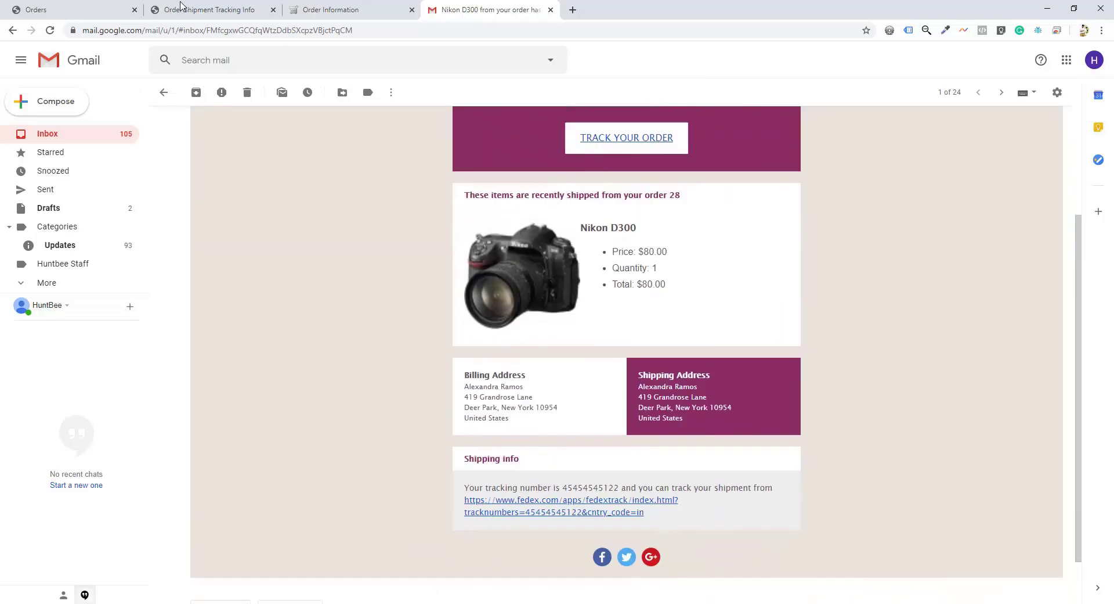
{"action": "key", "text": "Page_Up"}
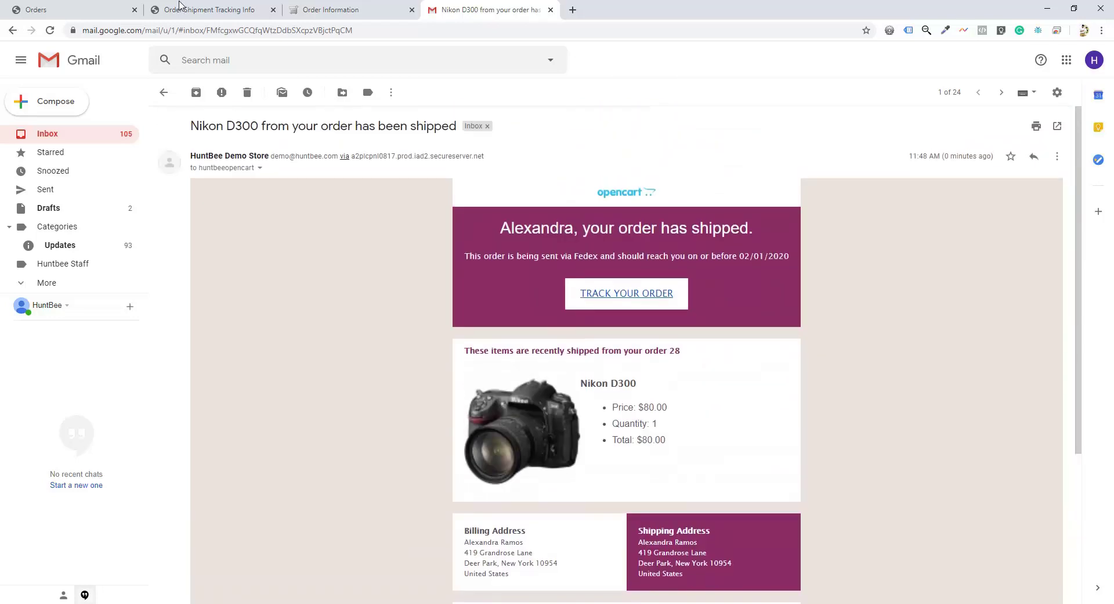
Step: Return to the Order Shipment Tracking Info email template, set the product image dimension to 200 × 200 px and save
{"action": "key", "text": "shift+Tab"}
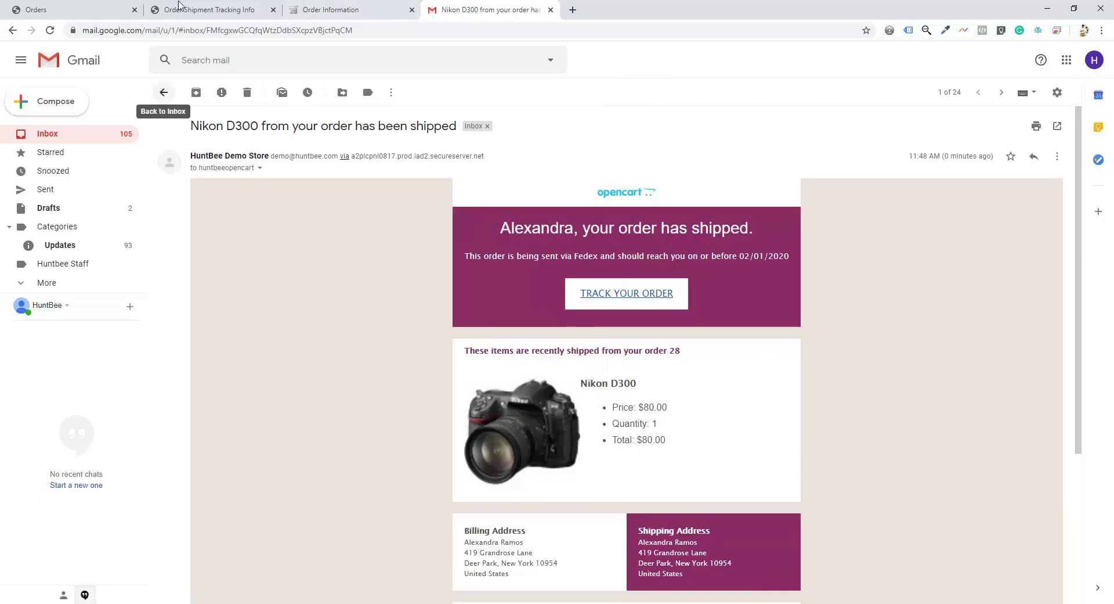
{"action": "key", "text": "shift+F6"}
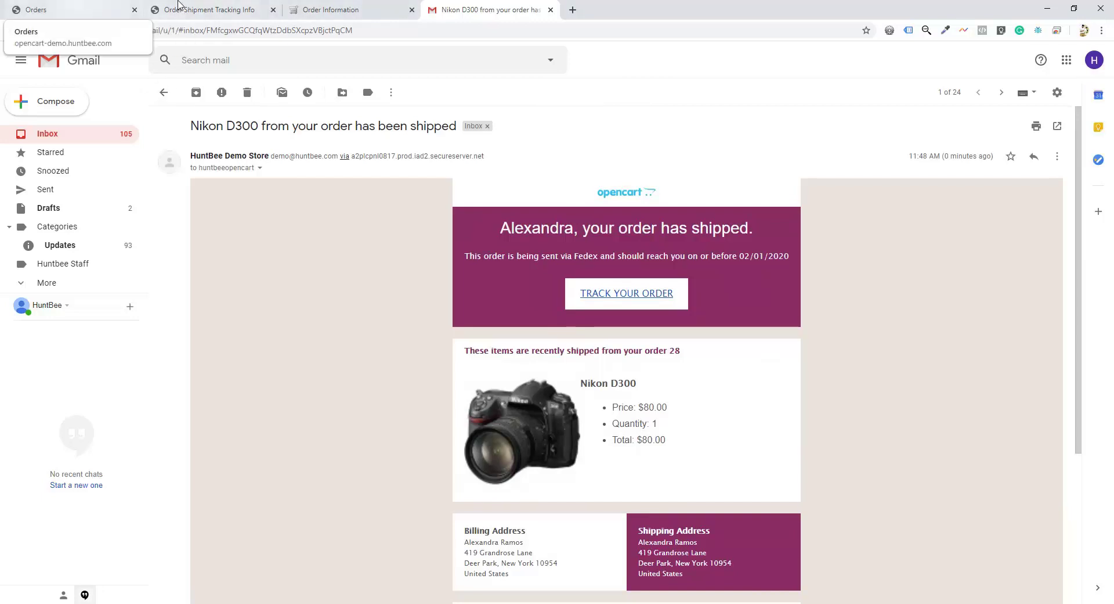
{"action": "key", "text": "Right"}
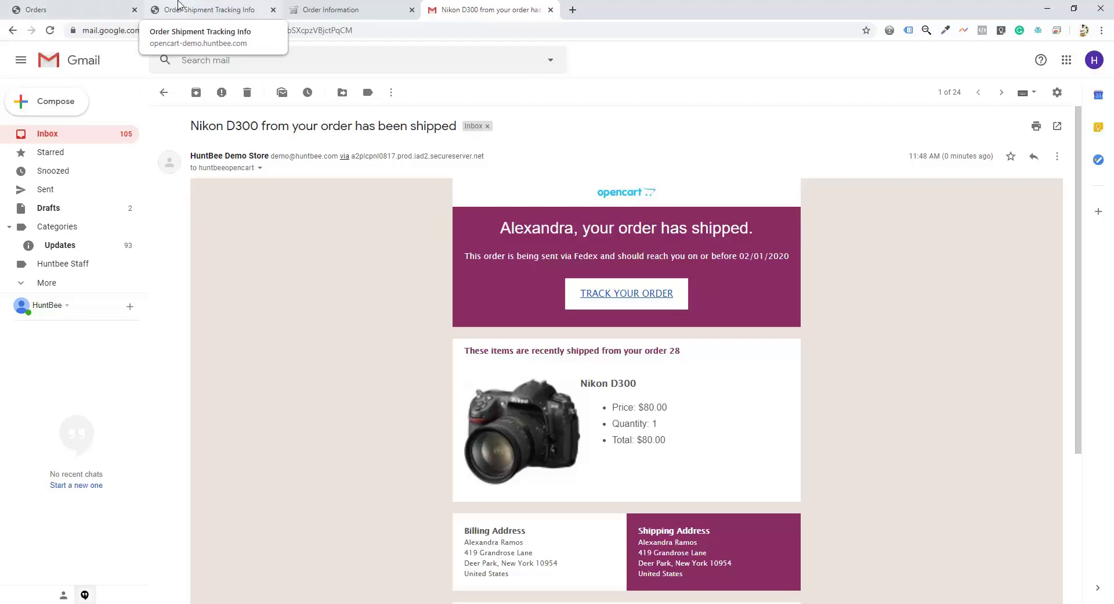
{"action": "key", "text": "Return"}
{"action": "left_click", "coordinate": [454, 174]}
{"action": "left_click_drag", "start_coordinate": [405, 257], "coordinate": [357, 262]}
{"action": "type", "text": "200"}
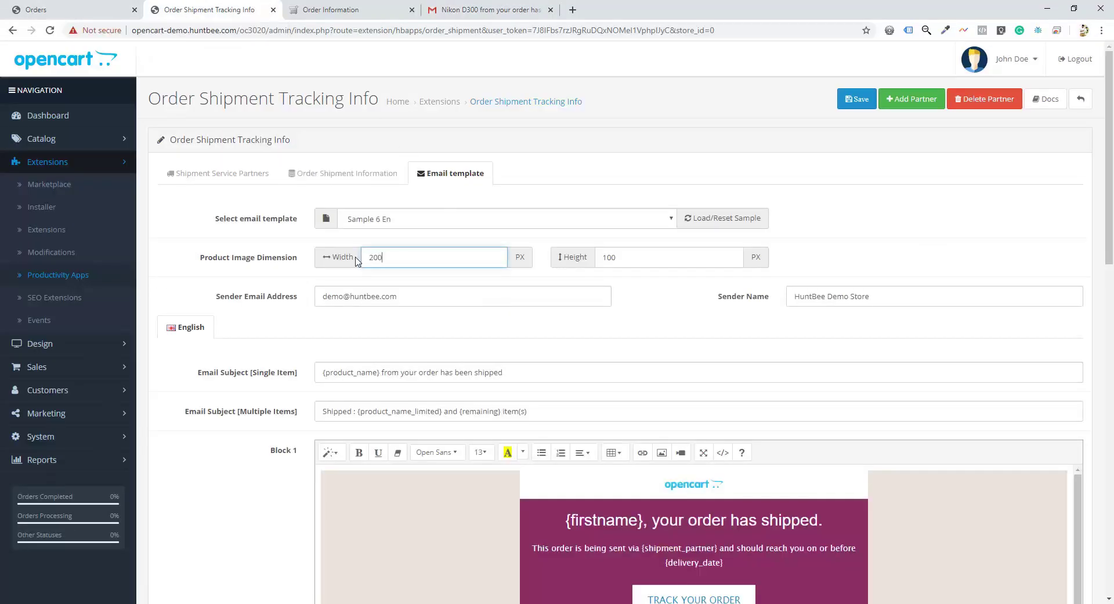
{"action": "left_click_drag", "start_coordinate": [640, 266], "coordinate": [556, 257]}
{"action": "type", "text": "200"}
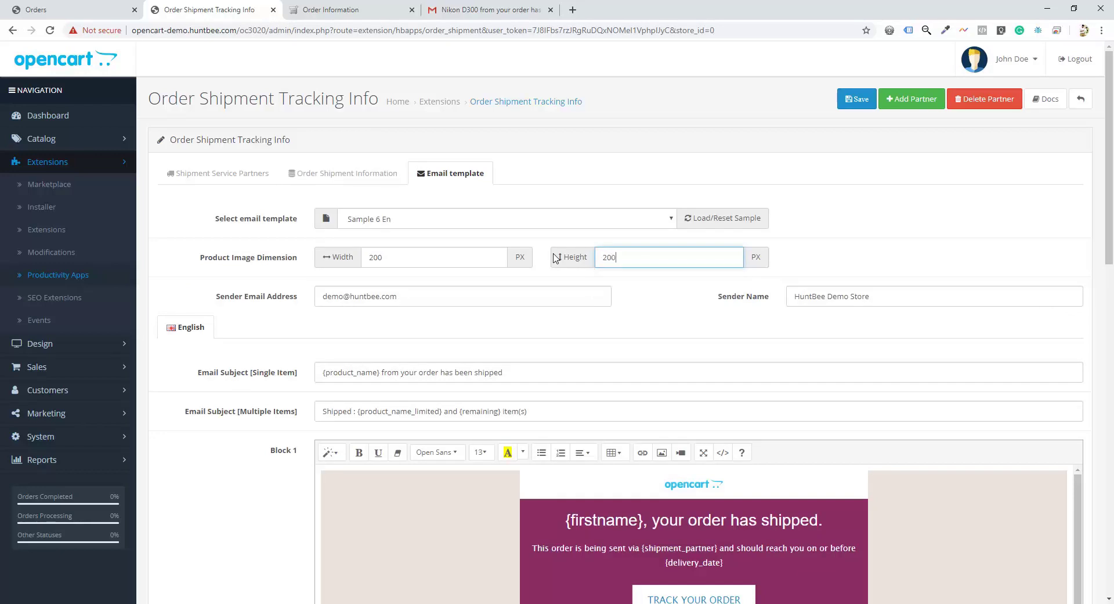
{"action": "left_click", "coordinate": [867, 102]}
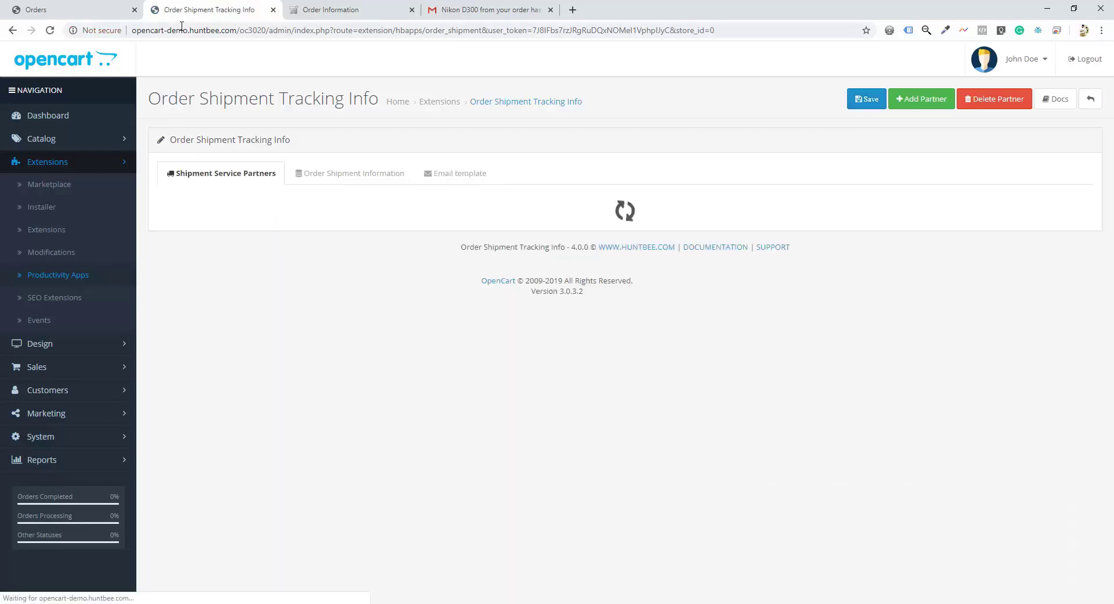
Step: Resend the Nikon D300 shipment email from the admin order and check the new message in Gmail
{"action": "left_click", "coordinate": [70, 10]}
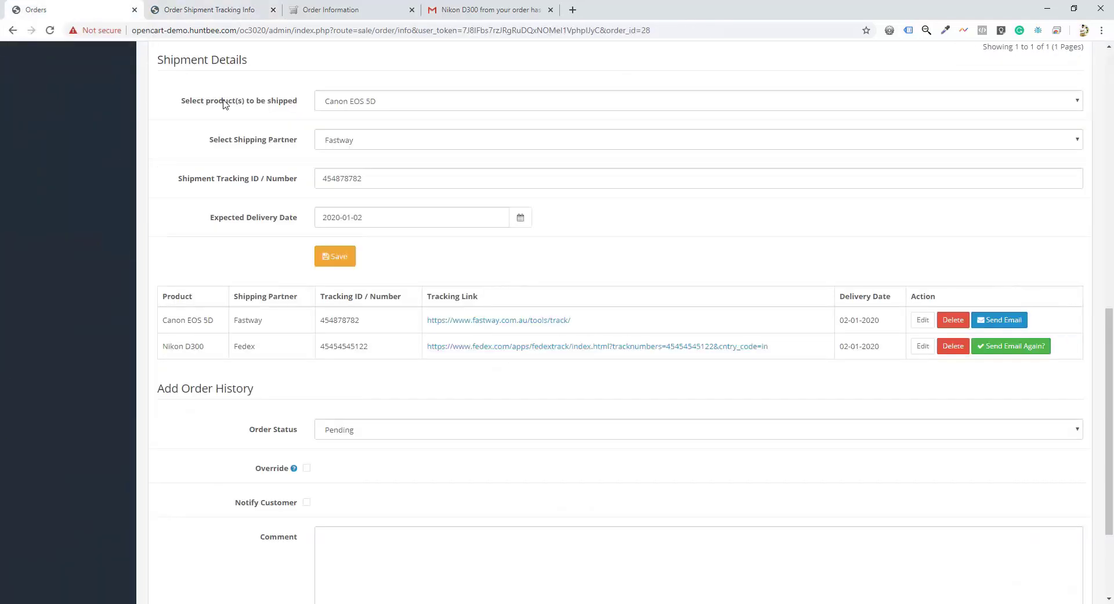
{"action": "left_click", "coordinate": [998, 348]}
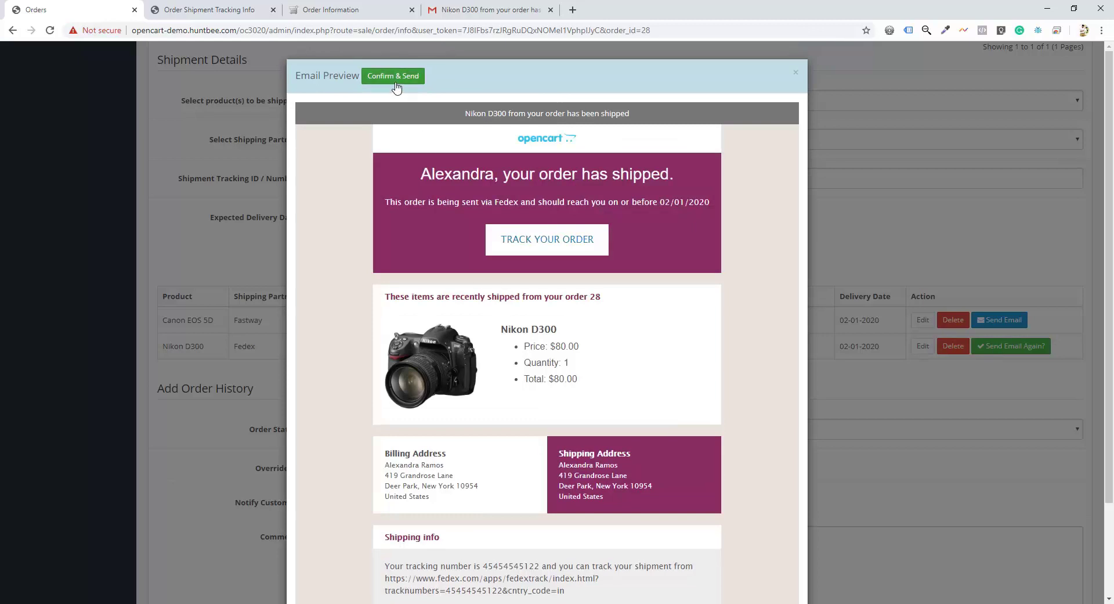
{"action": "left_click", "coordinate": [383, 81]}
{"action": "left_click", "coordinate": [490, 9]}
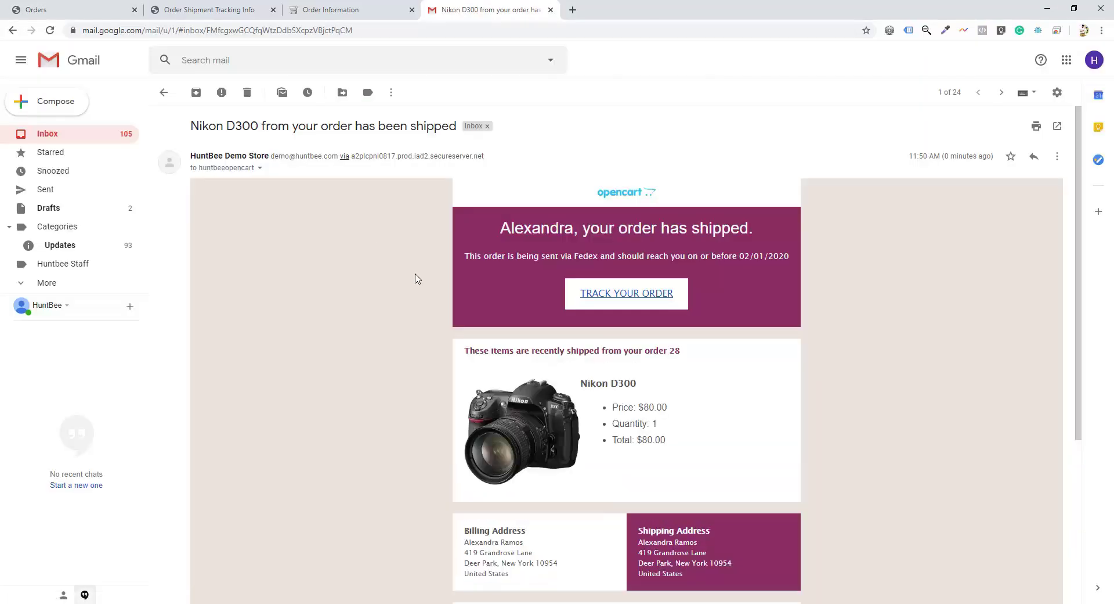
{"action": "scroll", "coordinate": [673, 393], "scroll_direction": "down", "scroll_amount": 3}
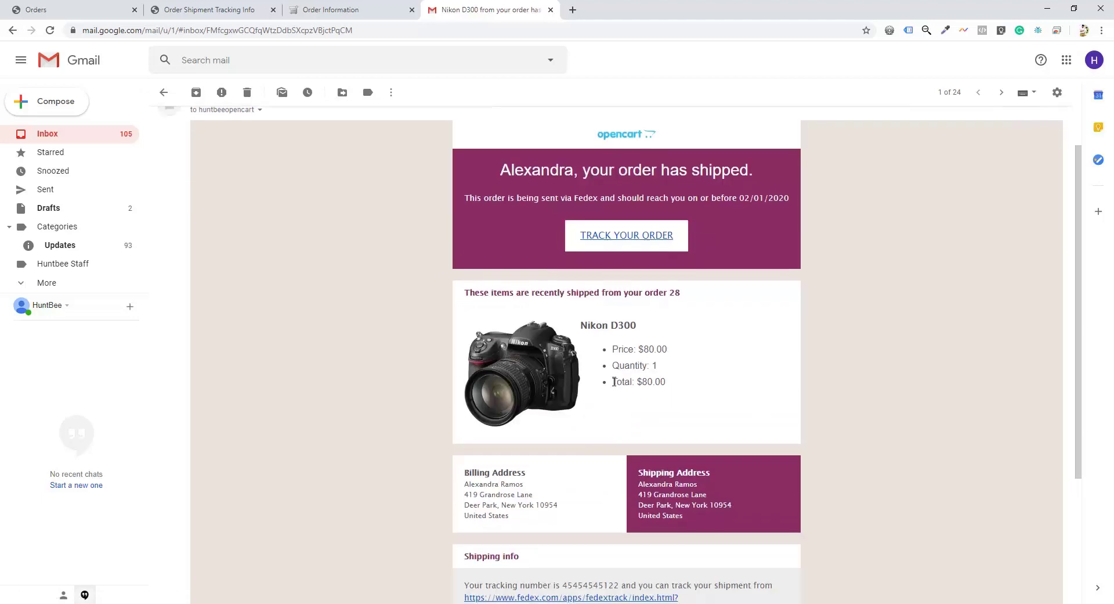